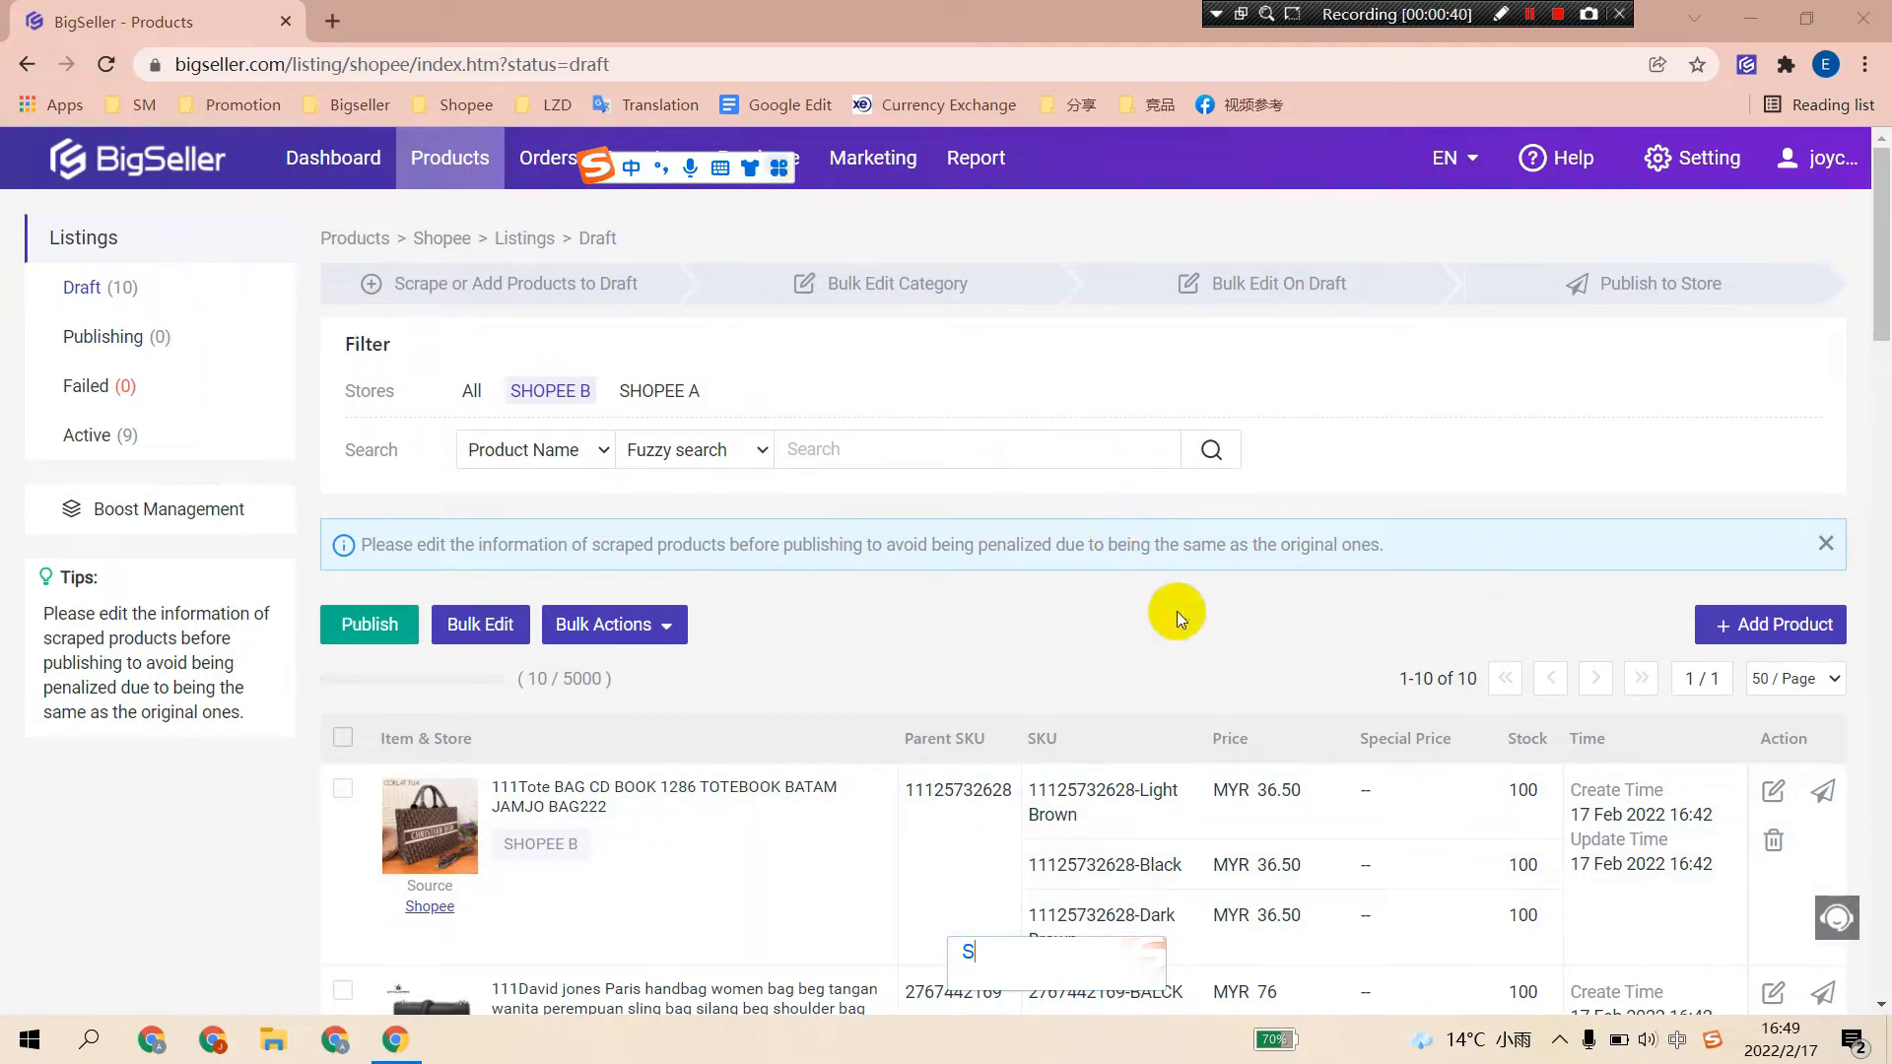
scroll(1400, 694, down, 2)
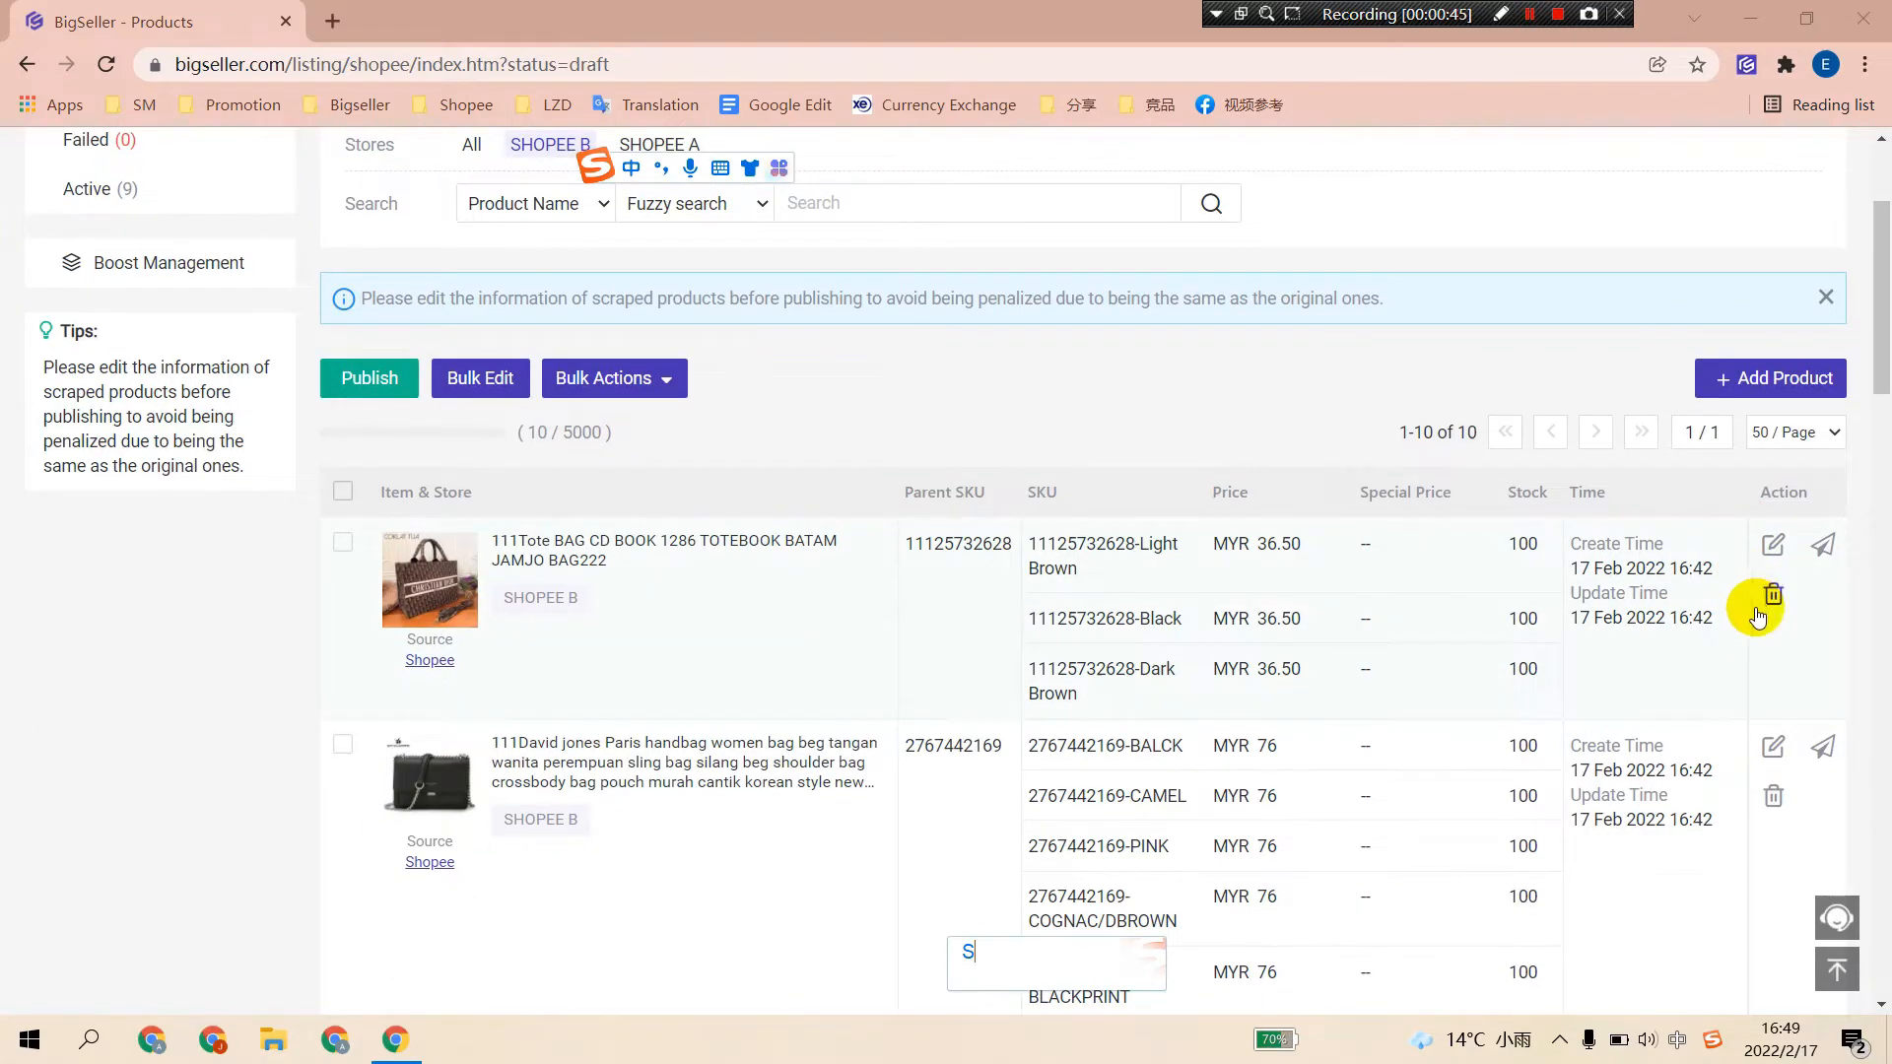
scroll(1745, 591, up, 2)
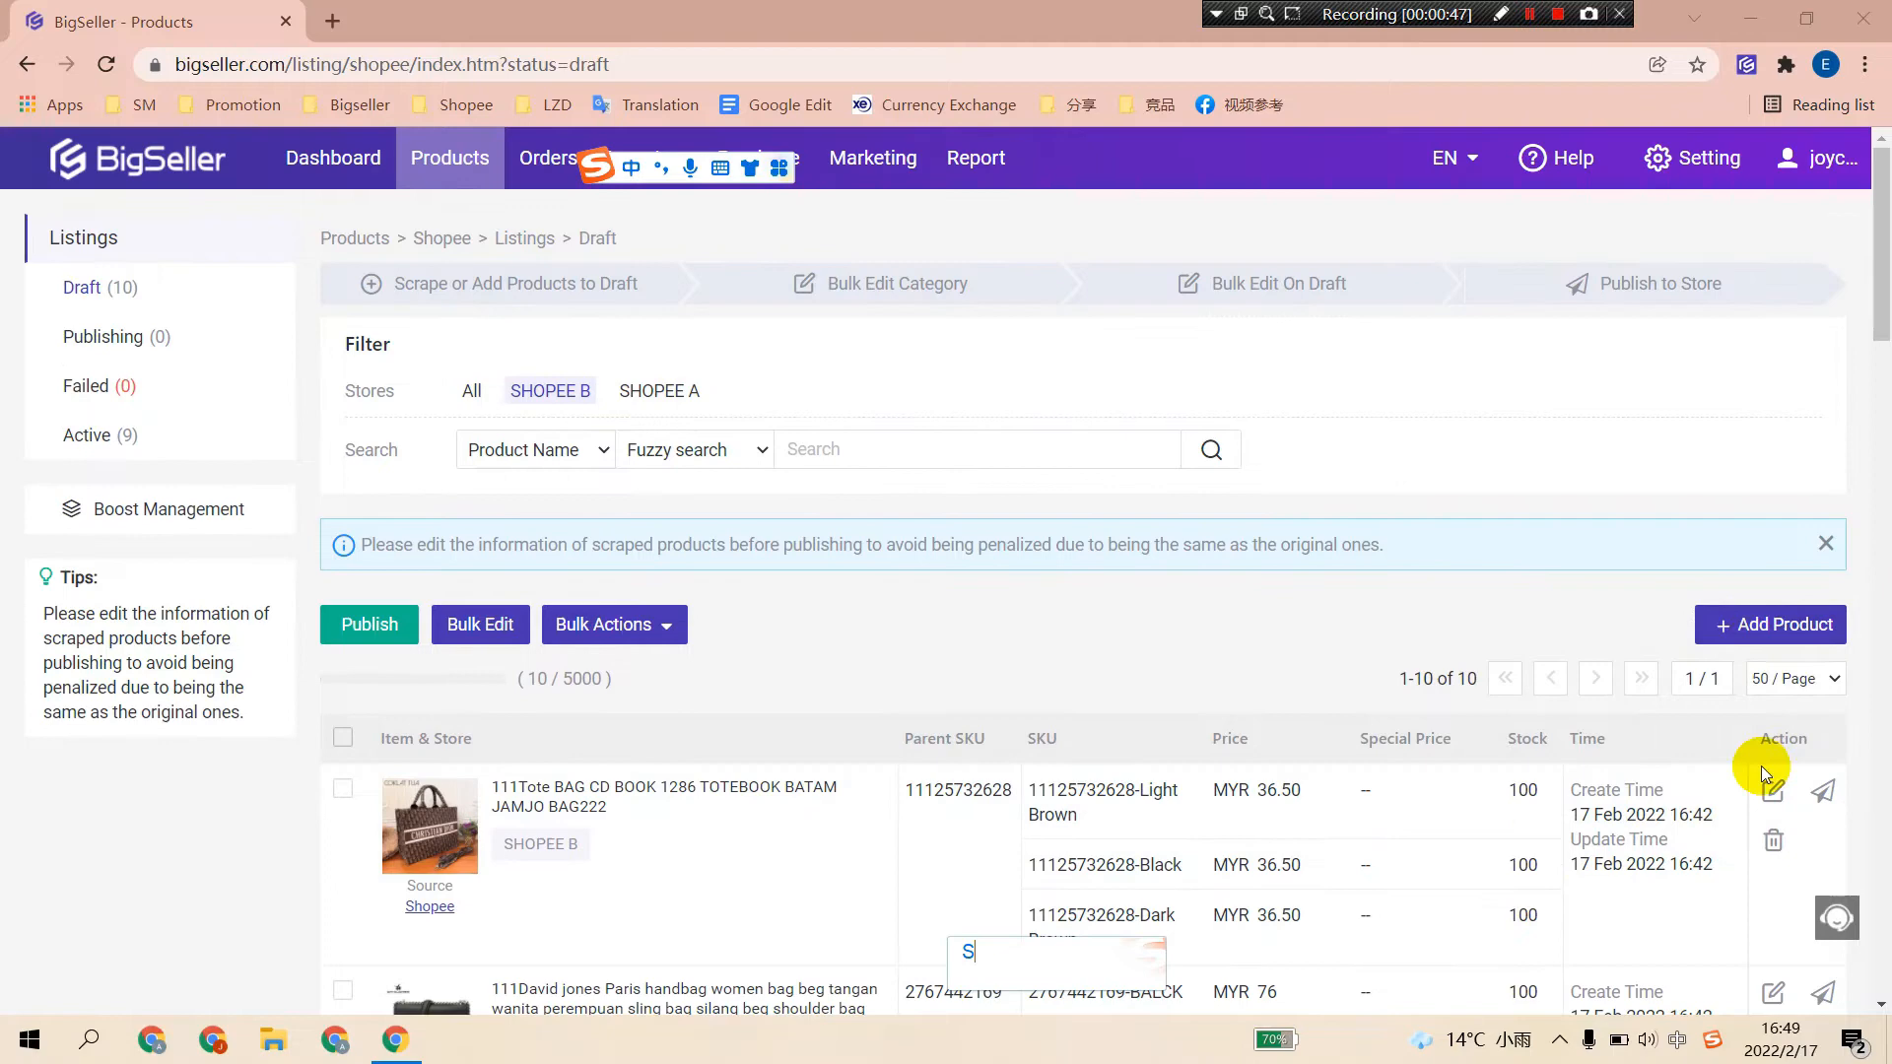
click(1774, 793)
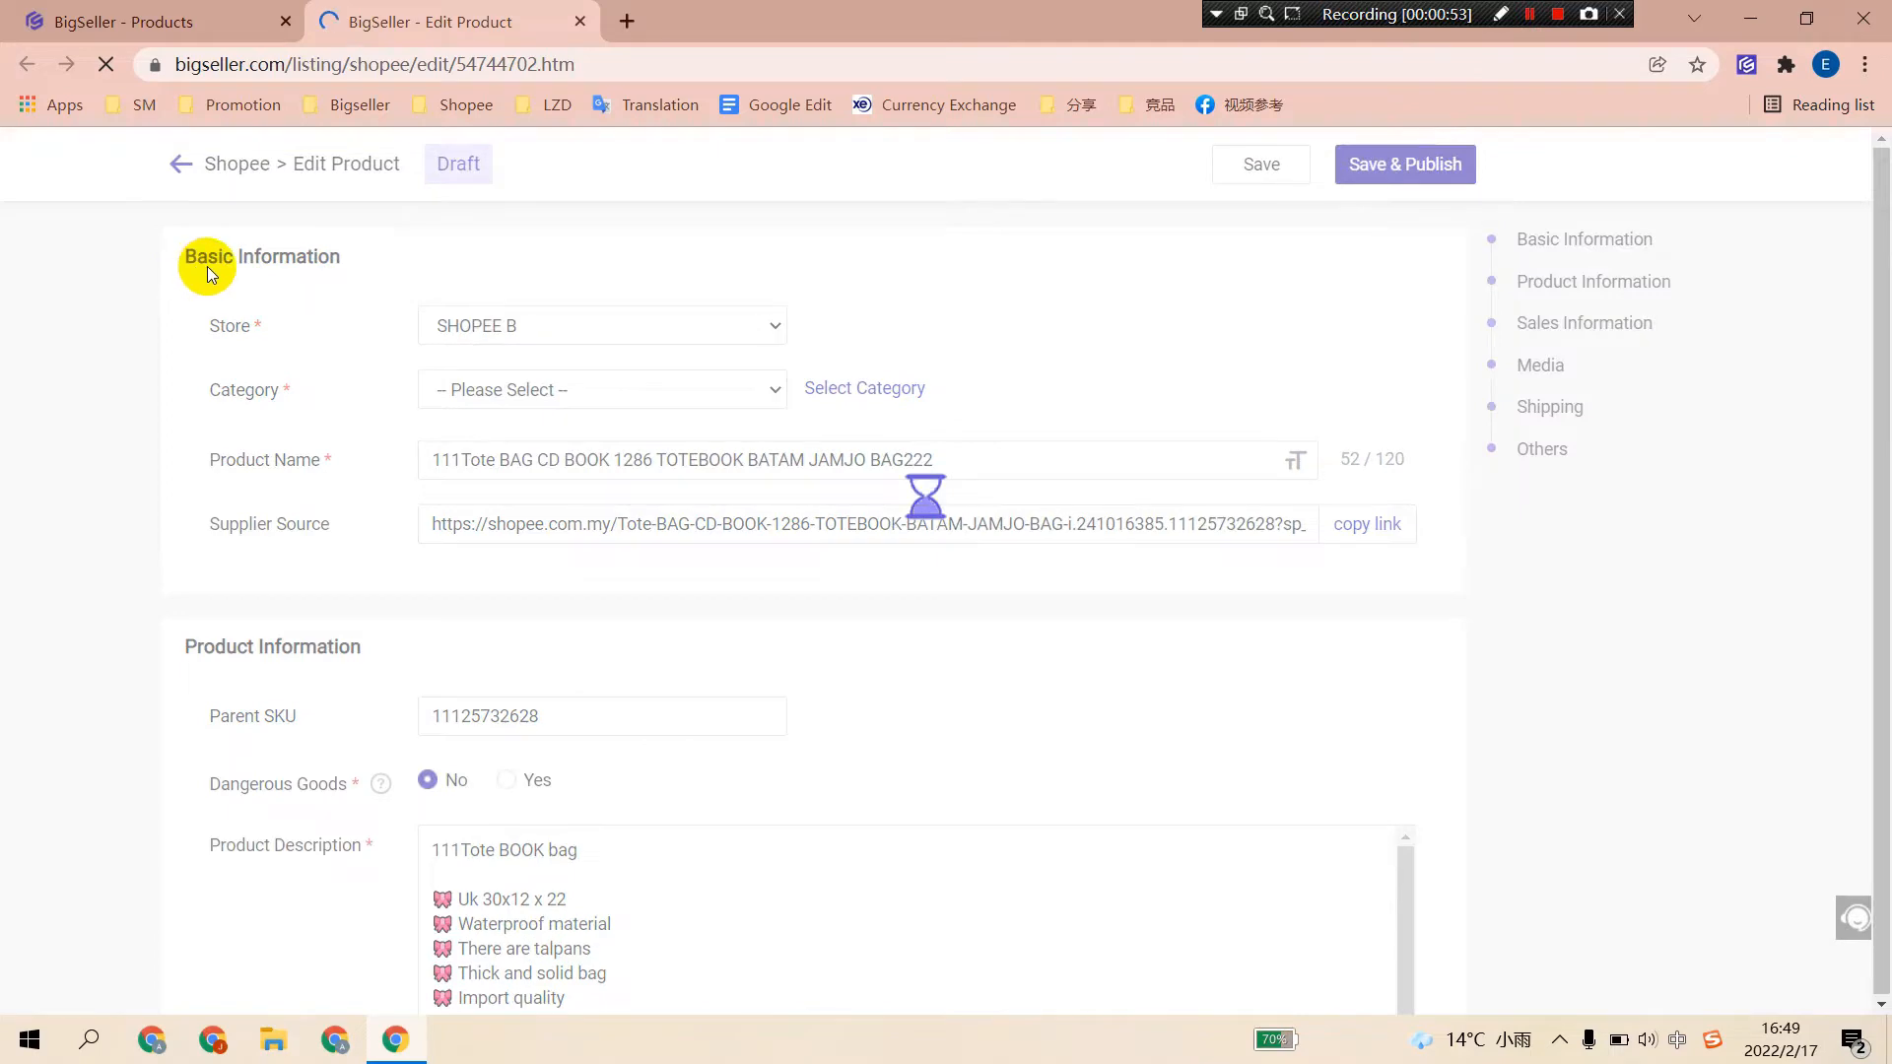
scroll(217, 274, down, 3)
scroll(216, 460, down, 2)
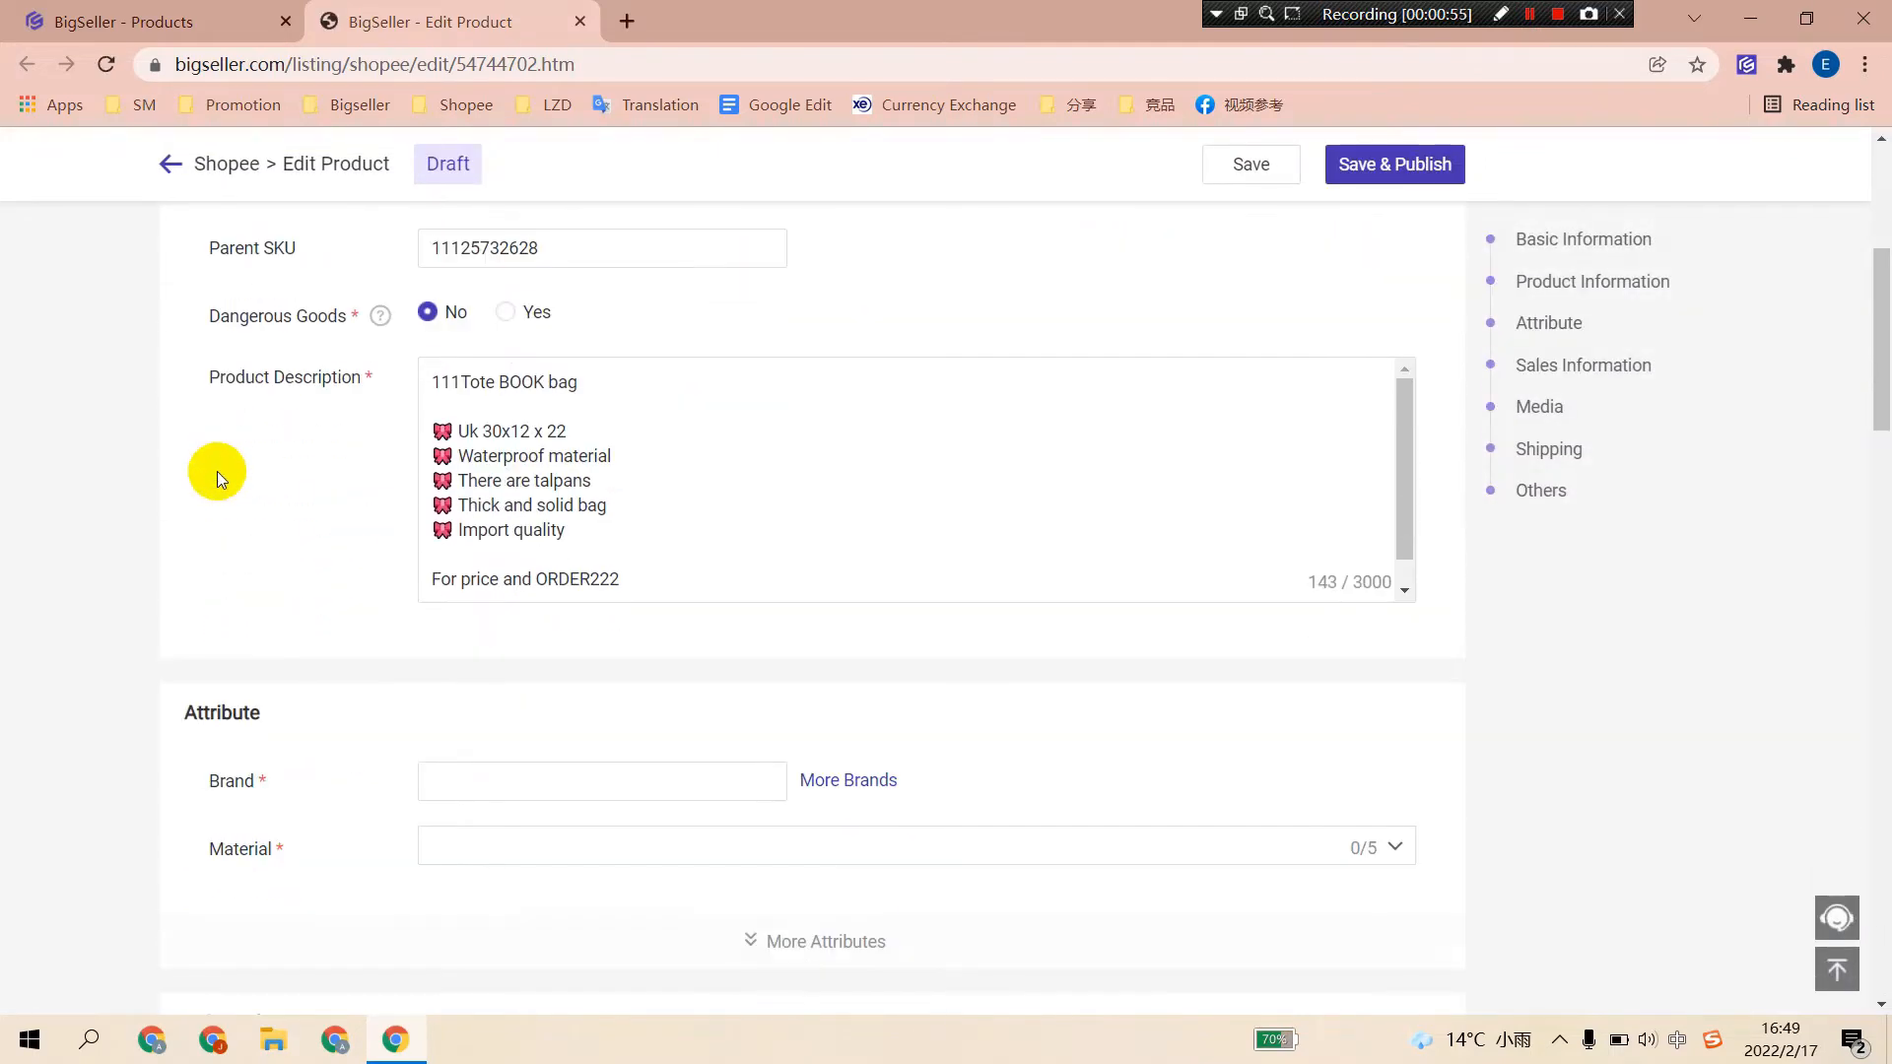
scroll(218, 472, down, 3)
scroll(226, 482, down, 5)
scroll(225, 483, up, 3)
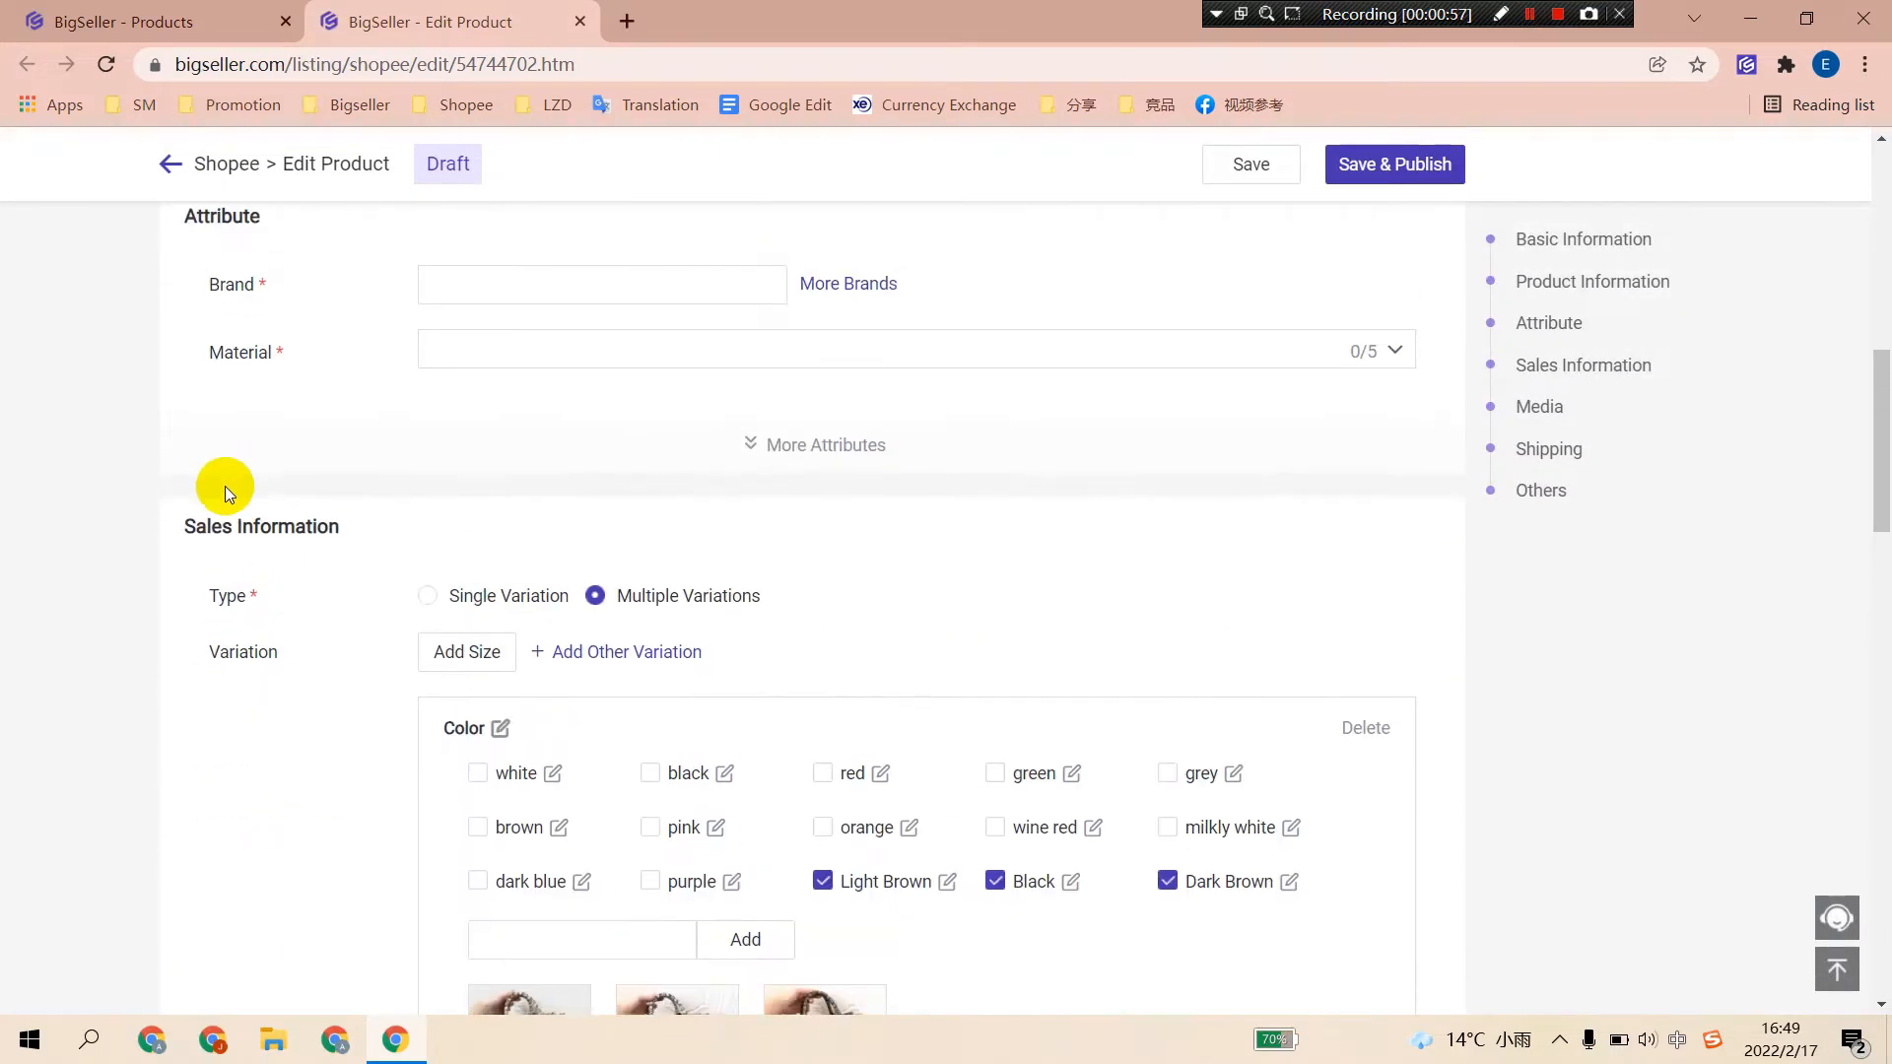
scroll(225, 487, down, 4)
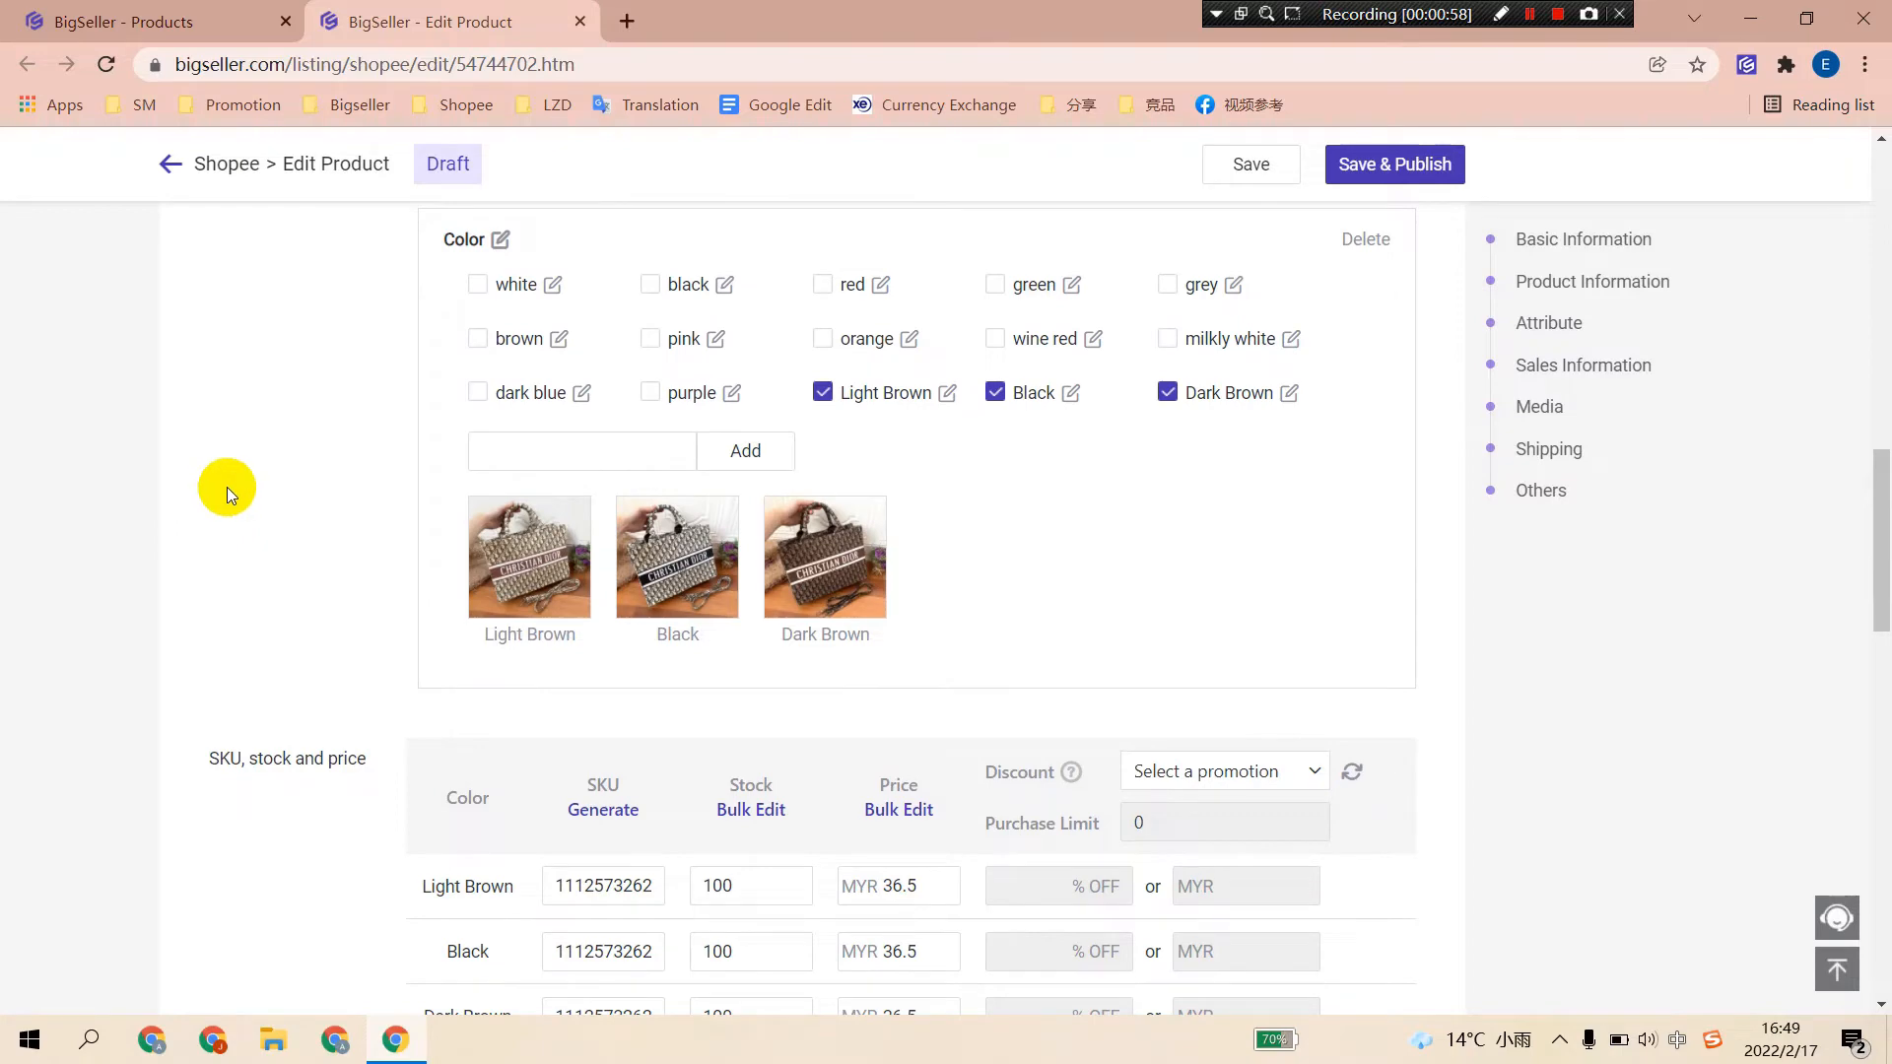
scroll(237, 496, down, 5)
scroll(240, 524, down, 5)
scroll(241, 541, down, 3)
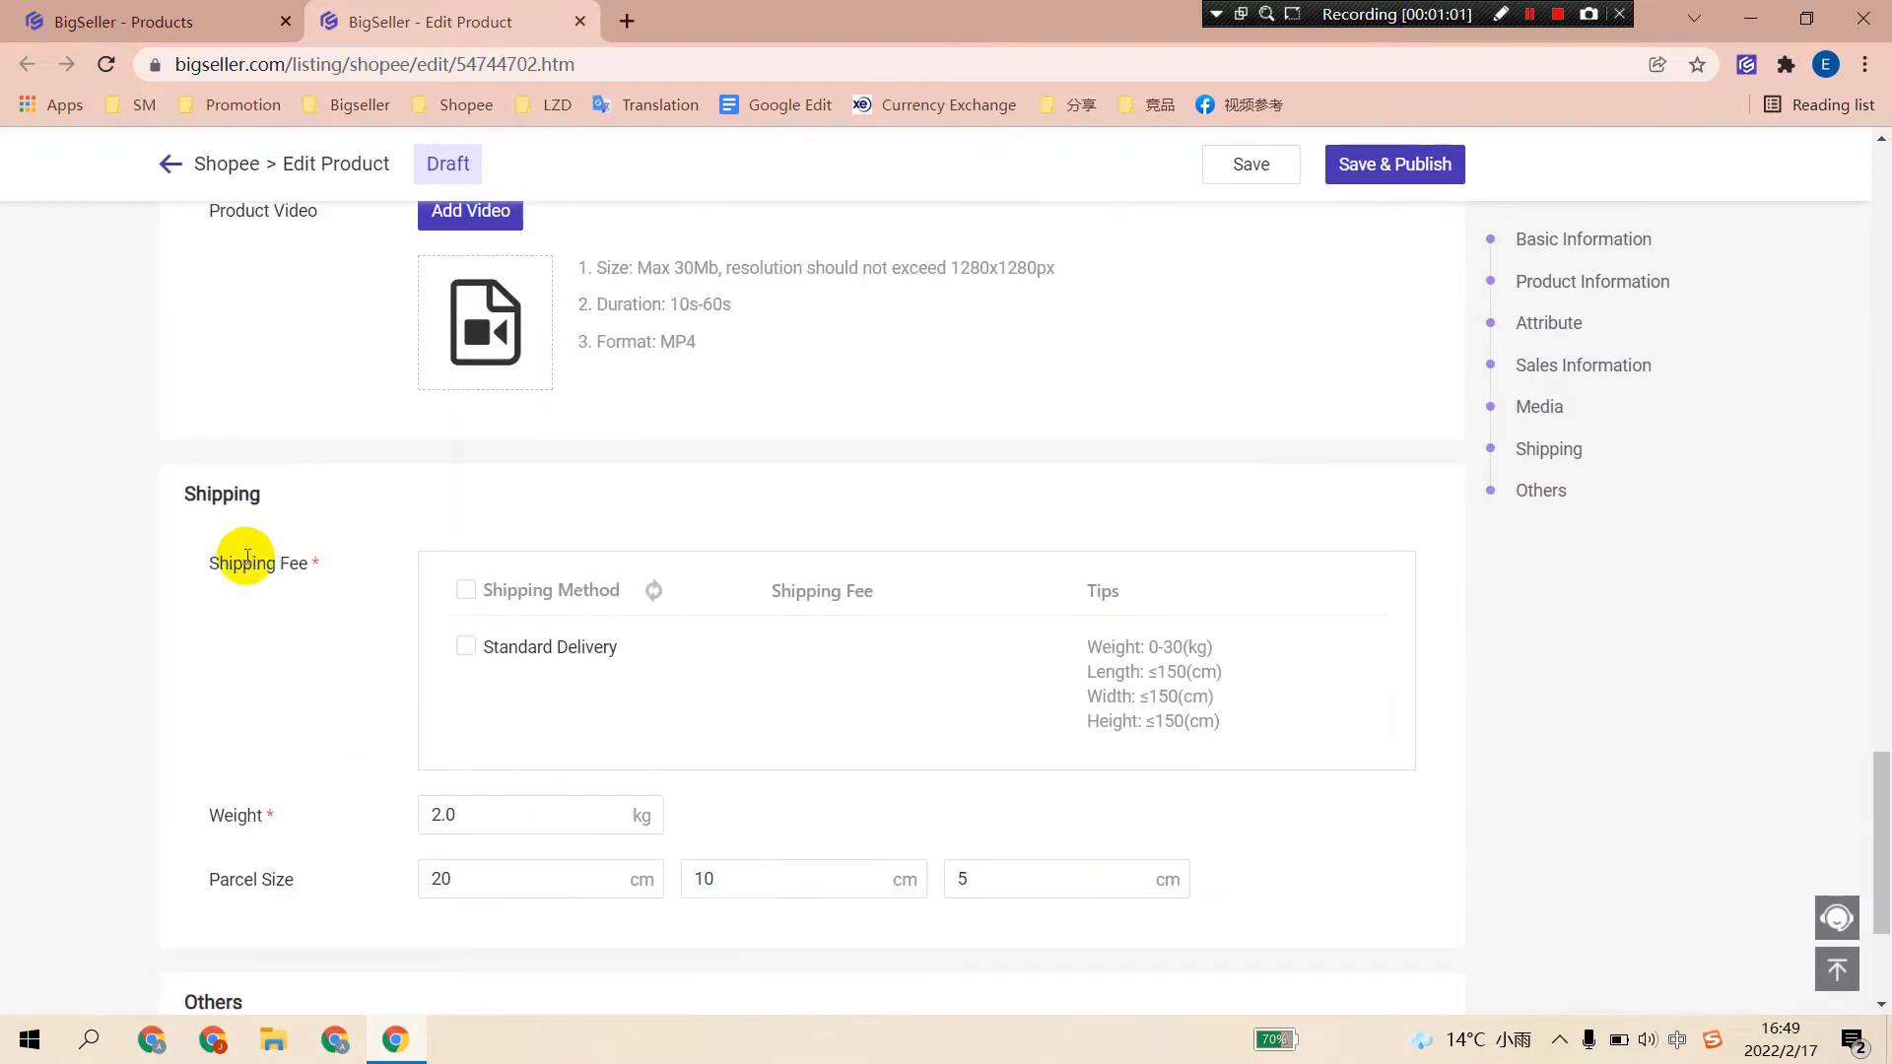
scroll(248, 558, down, 3)
scroll(280, 649, up, 3)
scroll(279, 650, up, 3)
scroll(259, 613, up, 4)
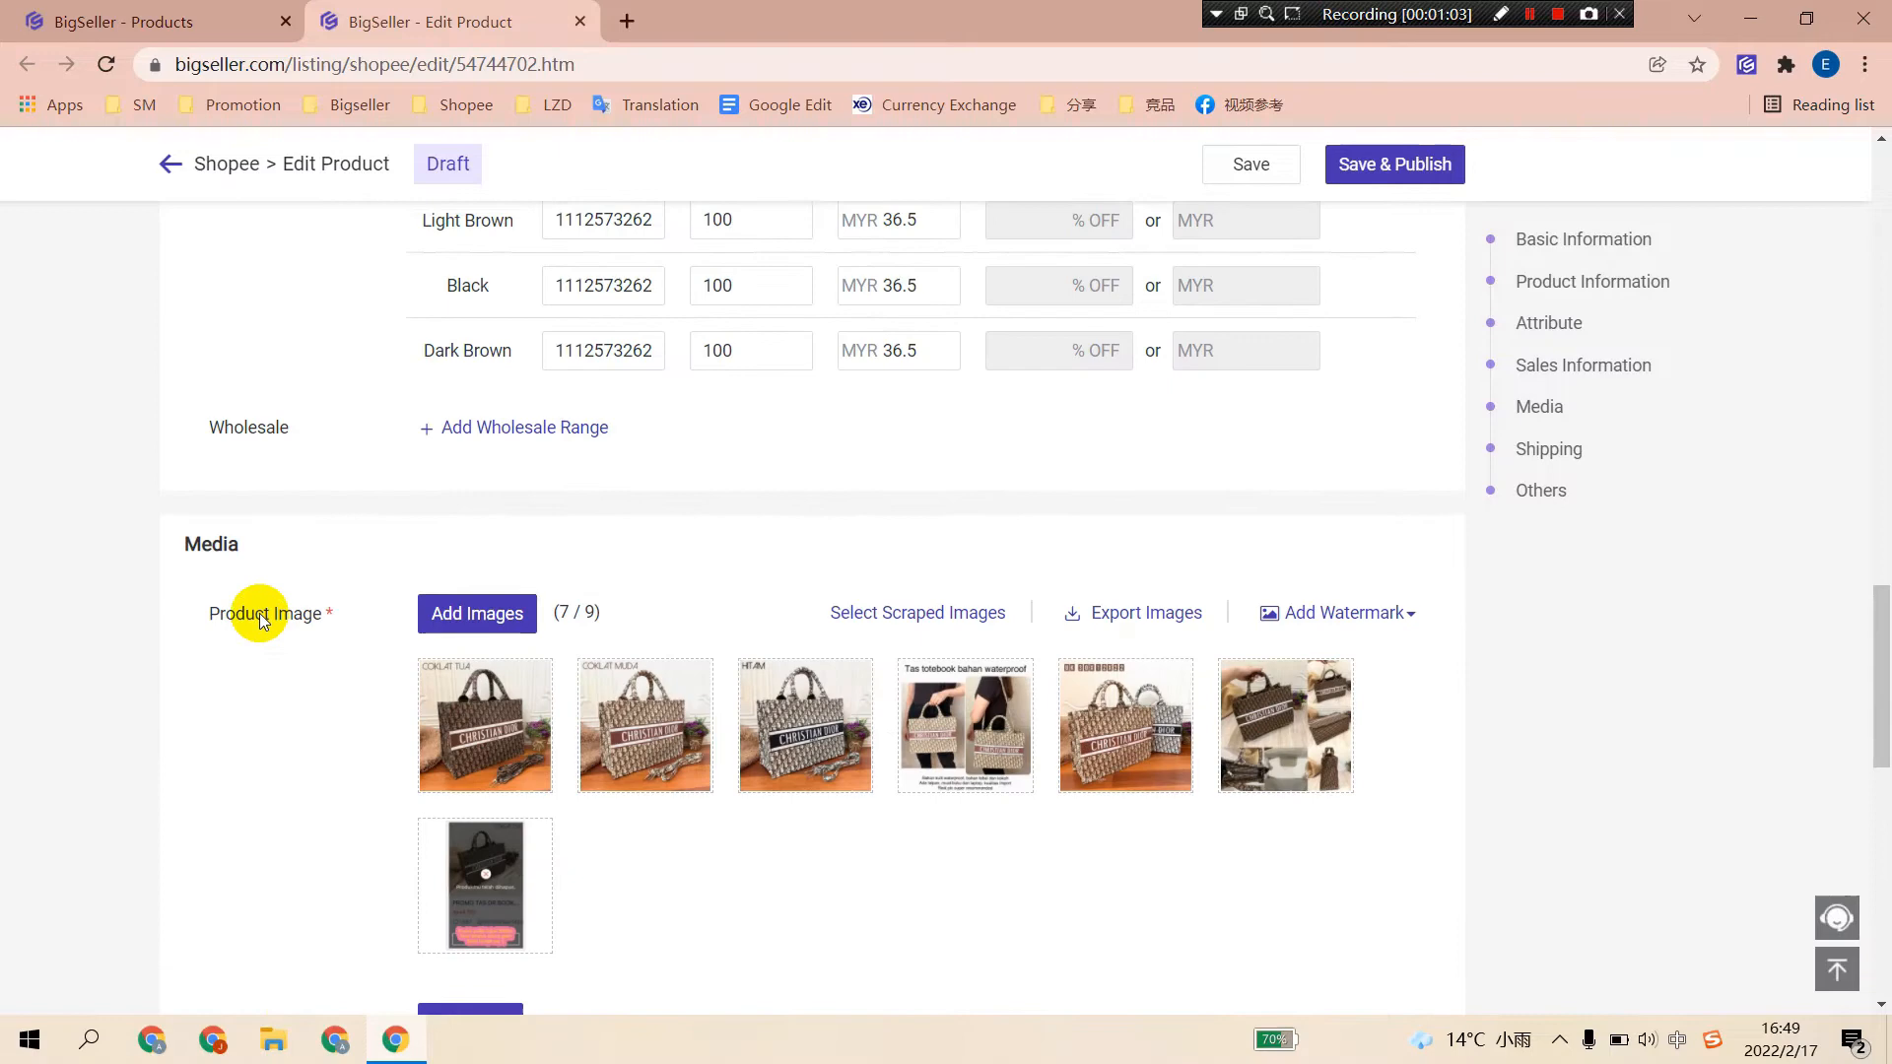
scroll(258, 614, down, 4)
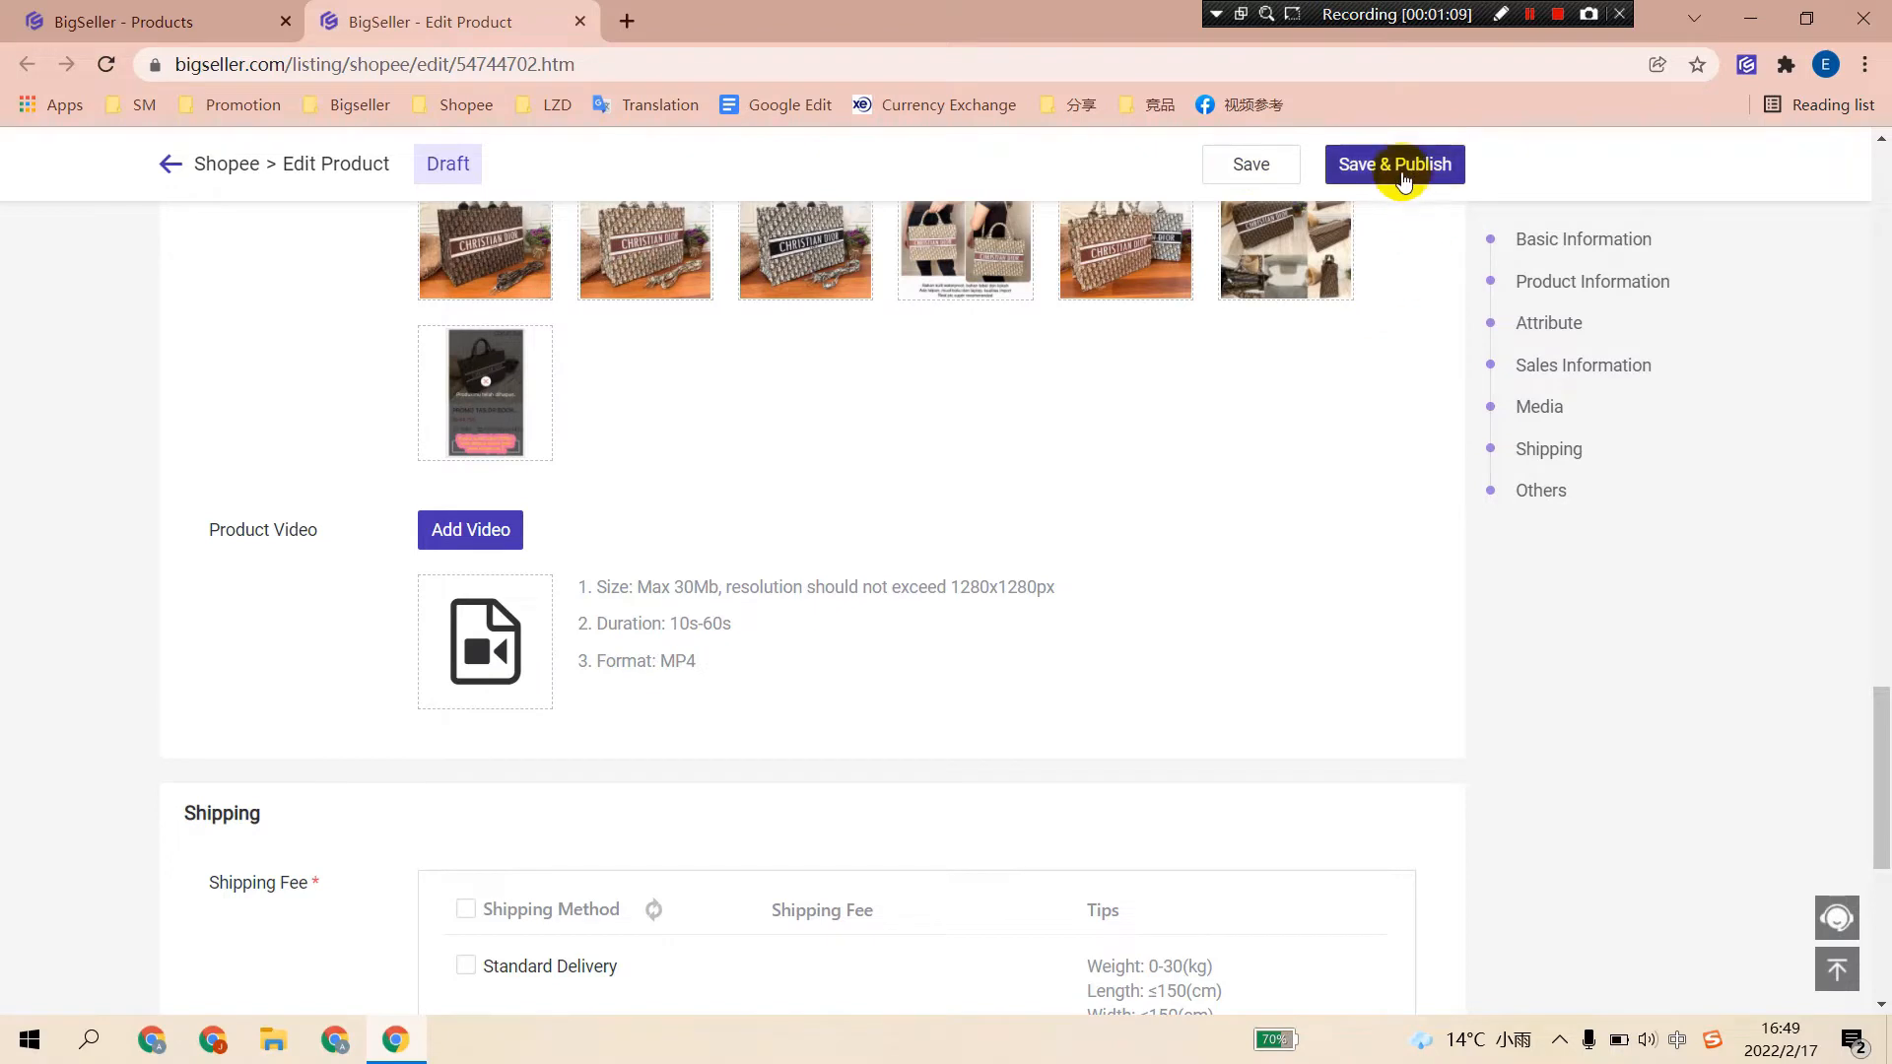
Attempt to publish, then set brand NoBrand and material Canvas for the tote bag draft.
click(1273, 164)
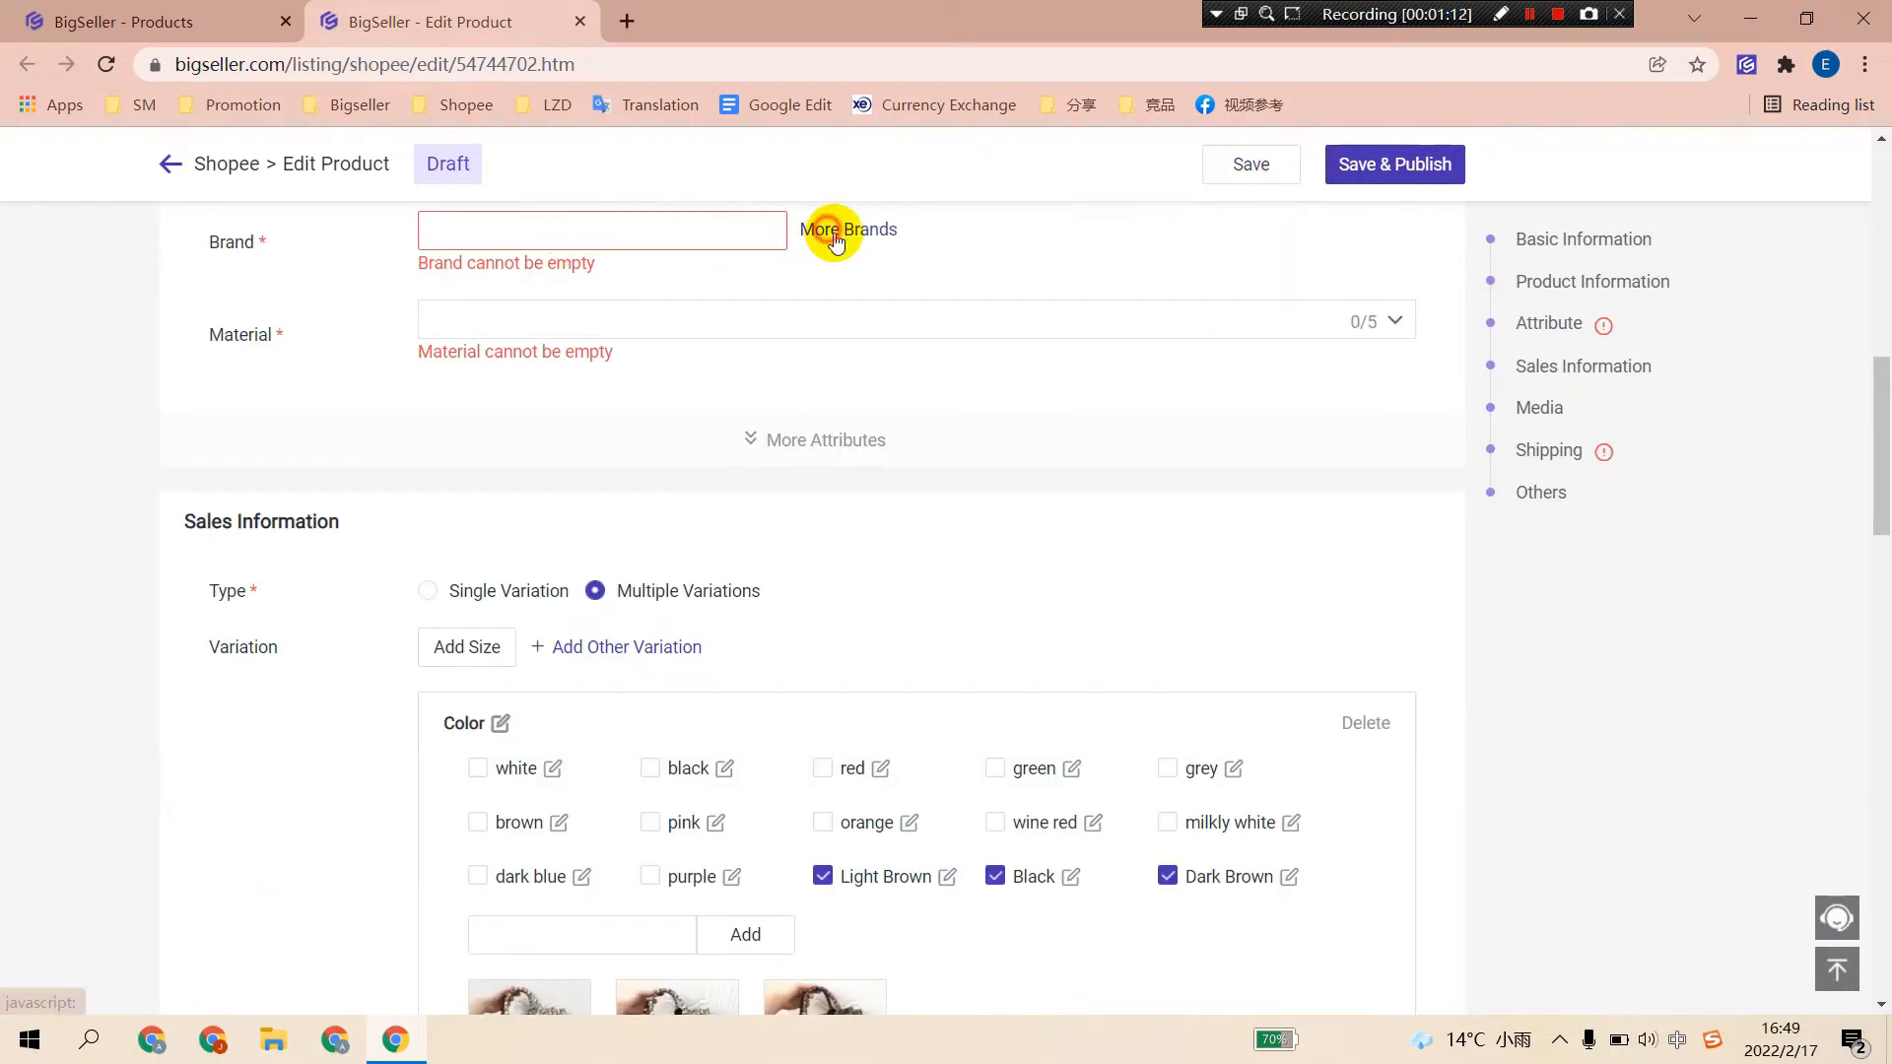
click(833, 234)
click(637, 321)
click(444, 339)
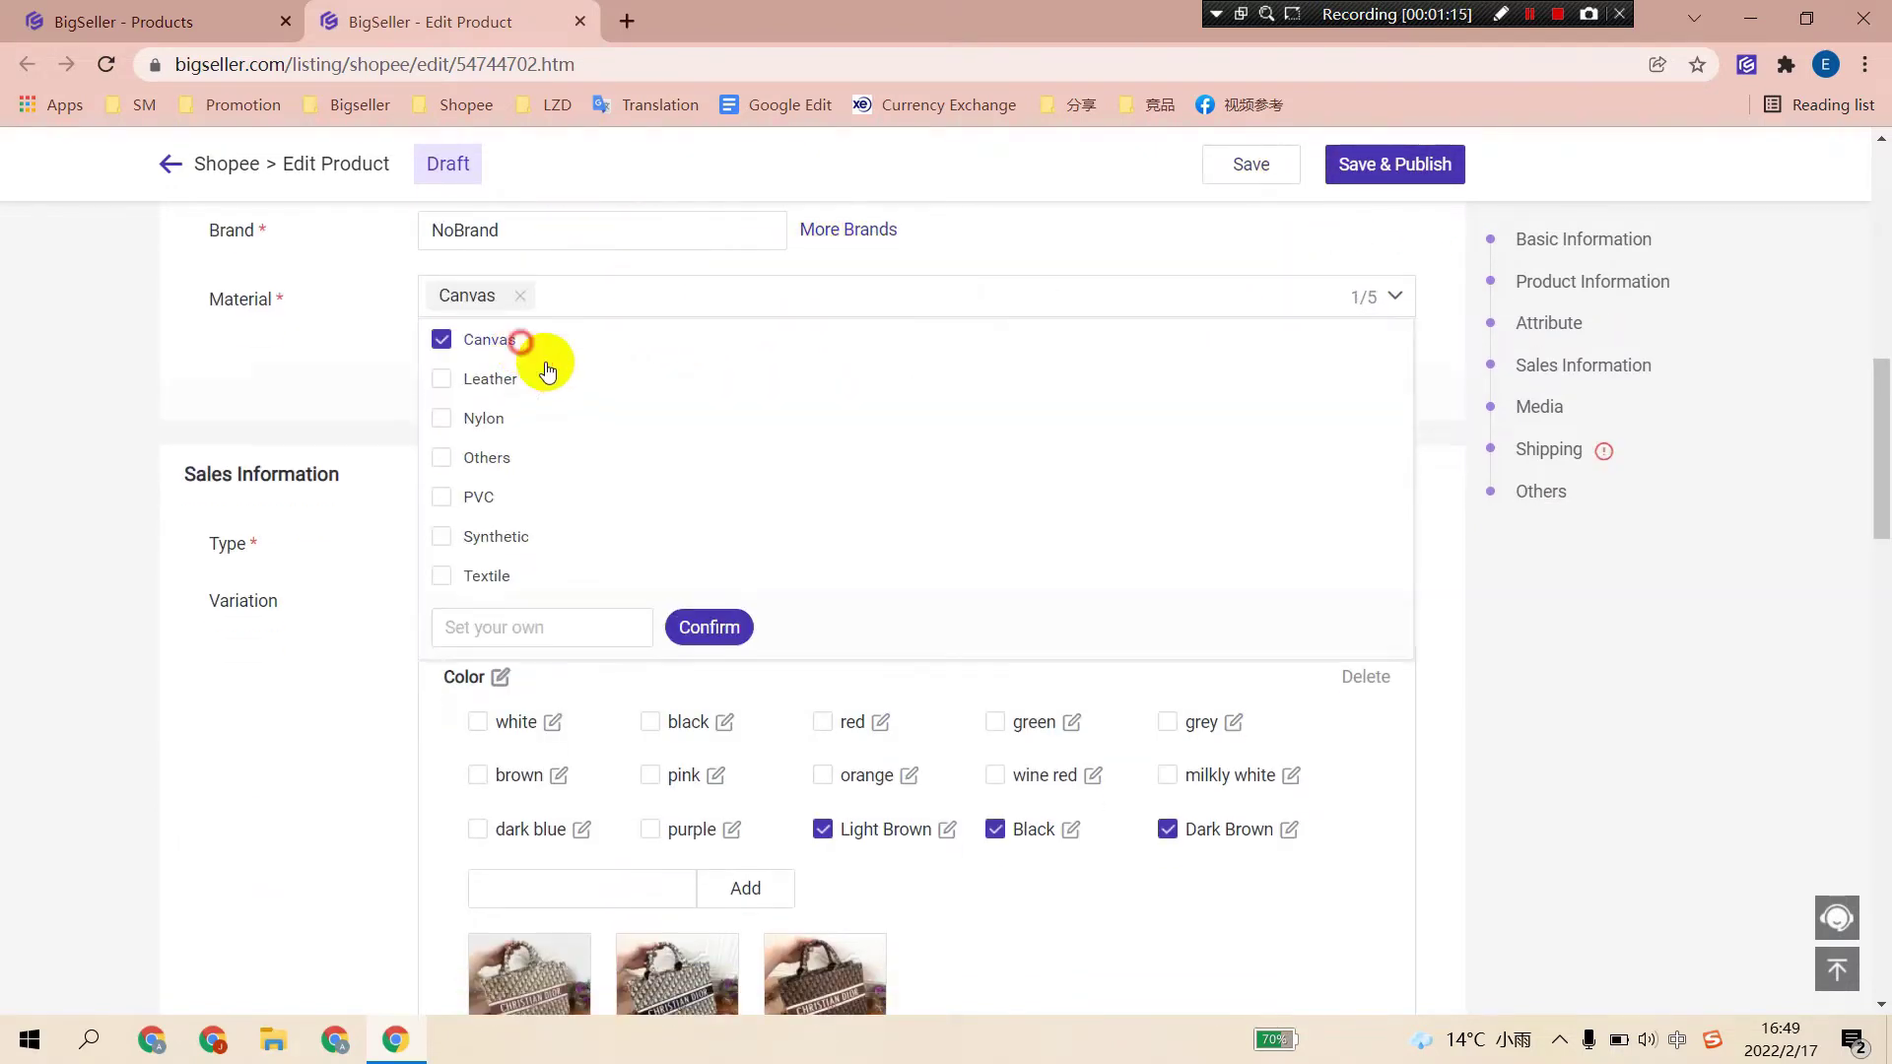
click(711, 628)
scroll(1489, 628, up, 10)
Enable Standard Delivery shipping and save the tote bag draft.
click(1250, 165)
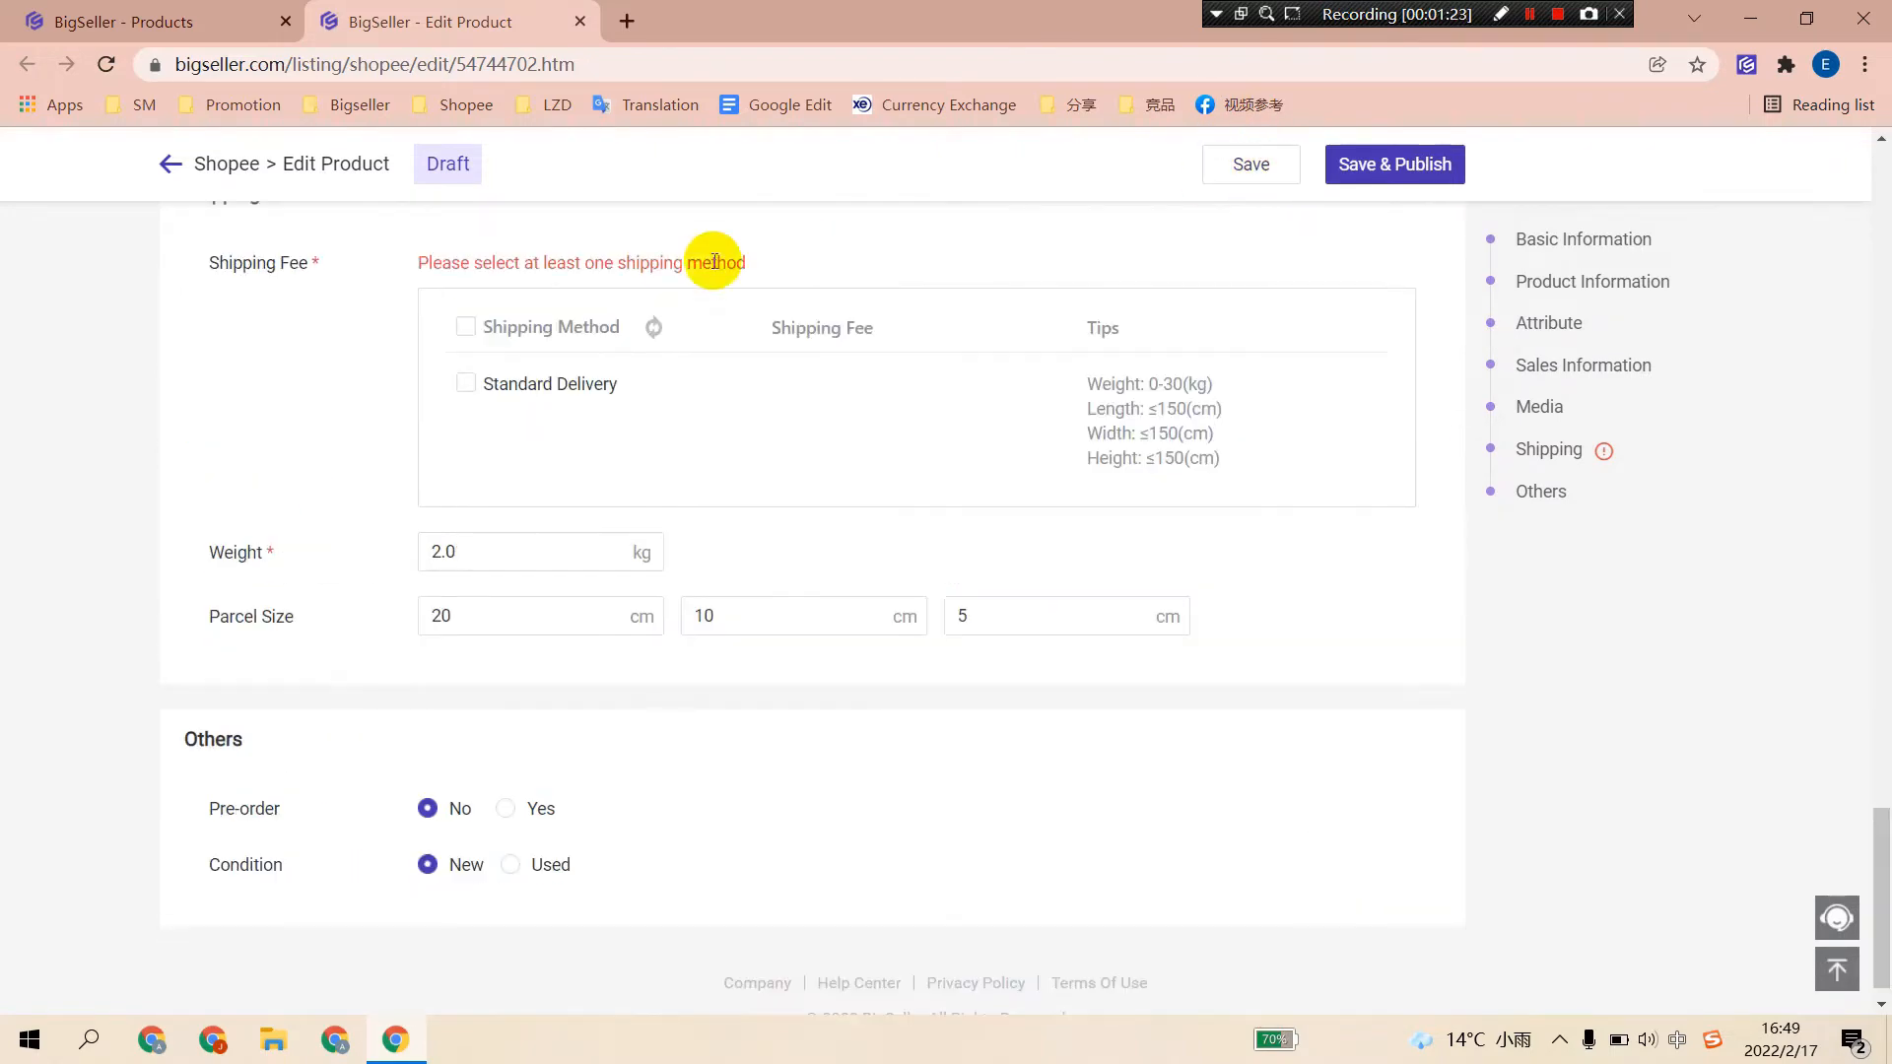
click(466, 386)
click(1250, 164)
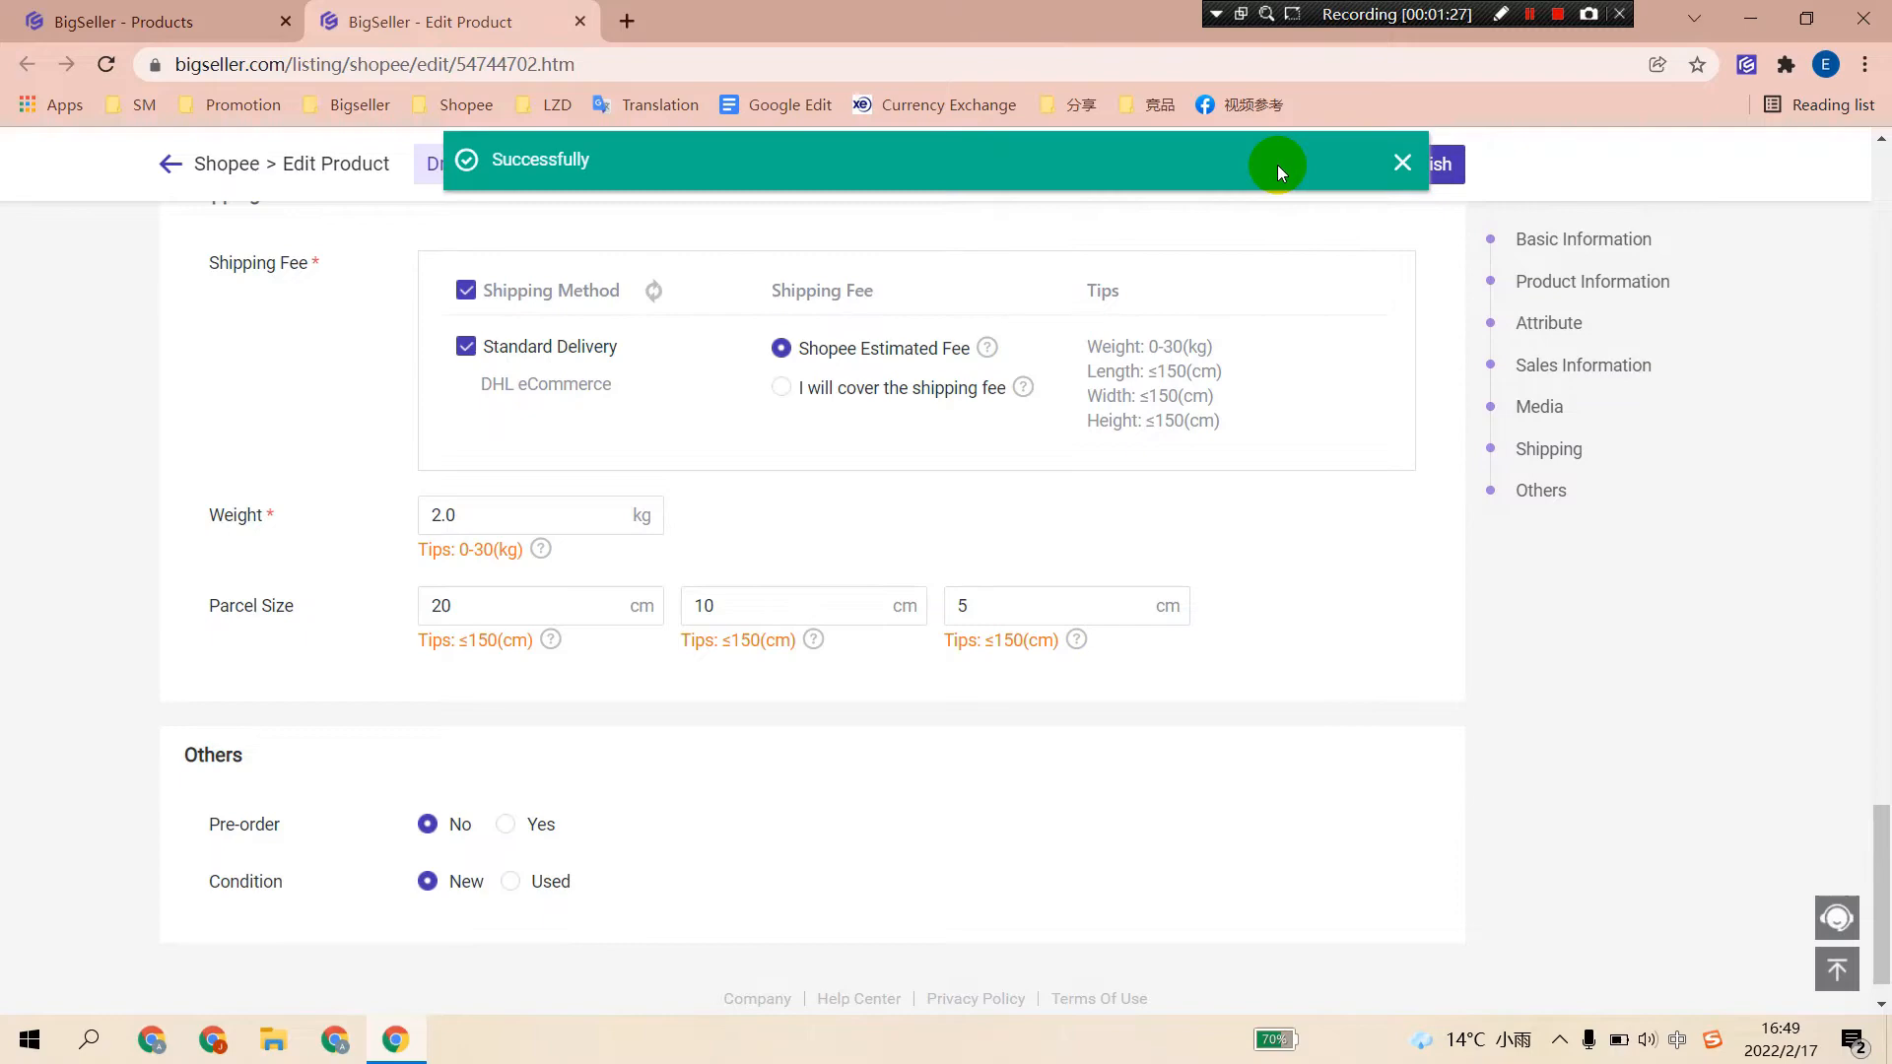
Back in the draft listings, select the tote bag and David Jones handbag drafts and review the Bulk Actions menu.
click(189, 8)
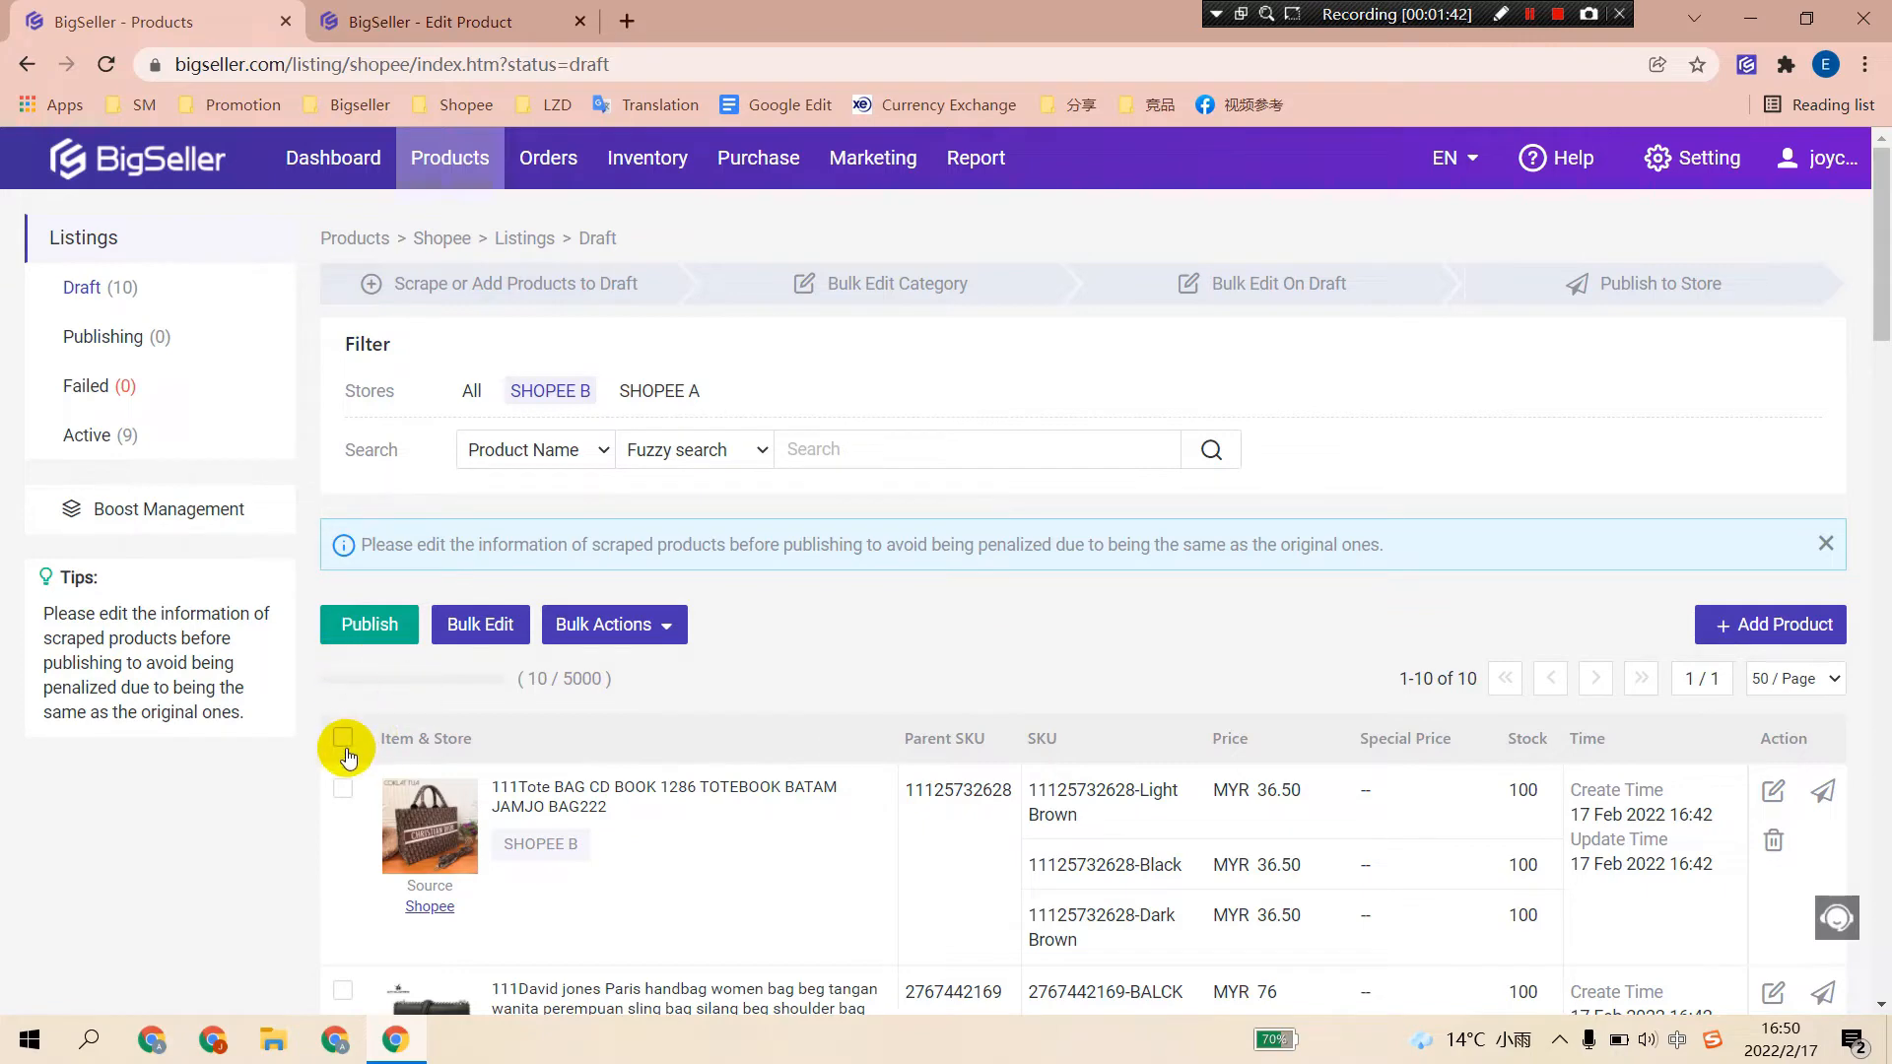
click(349, 791)
scroll(349, 789, down, 2)
click(343, 807)
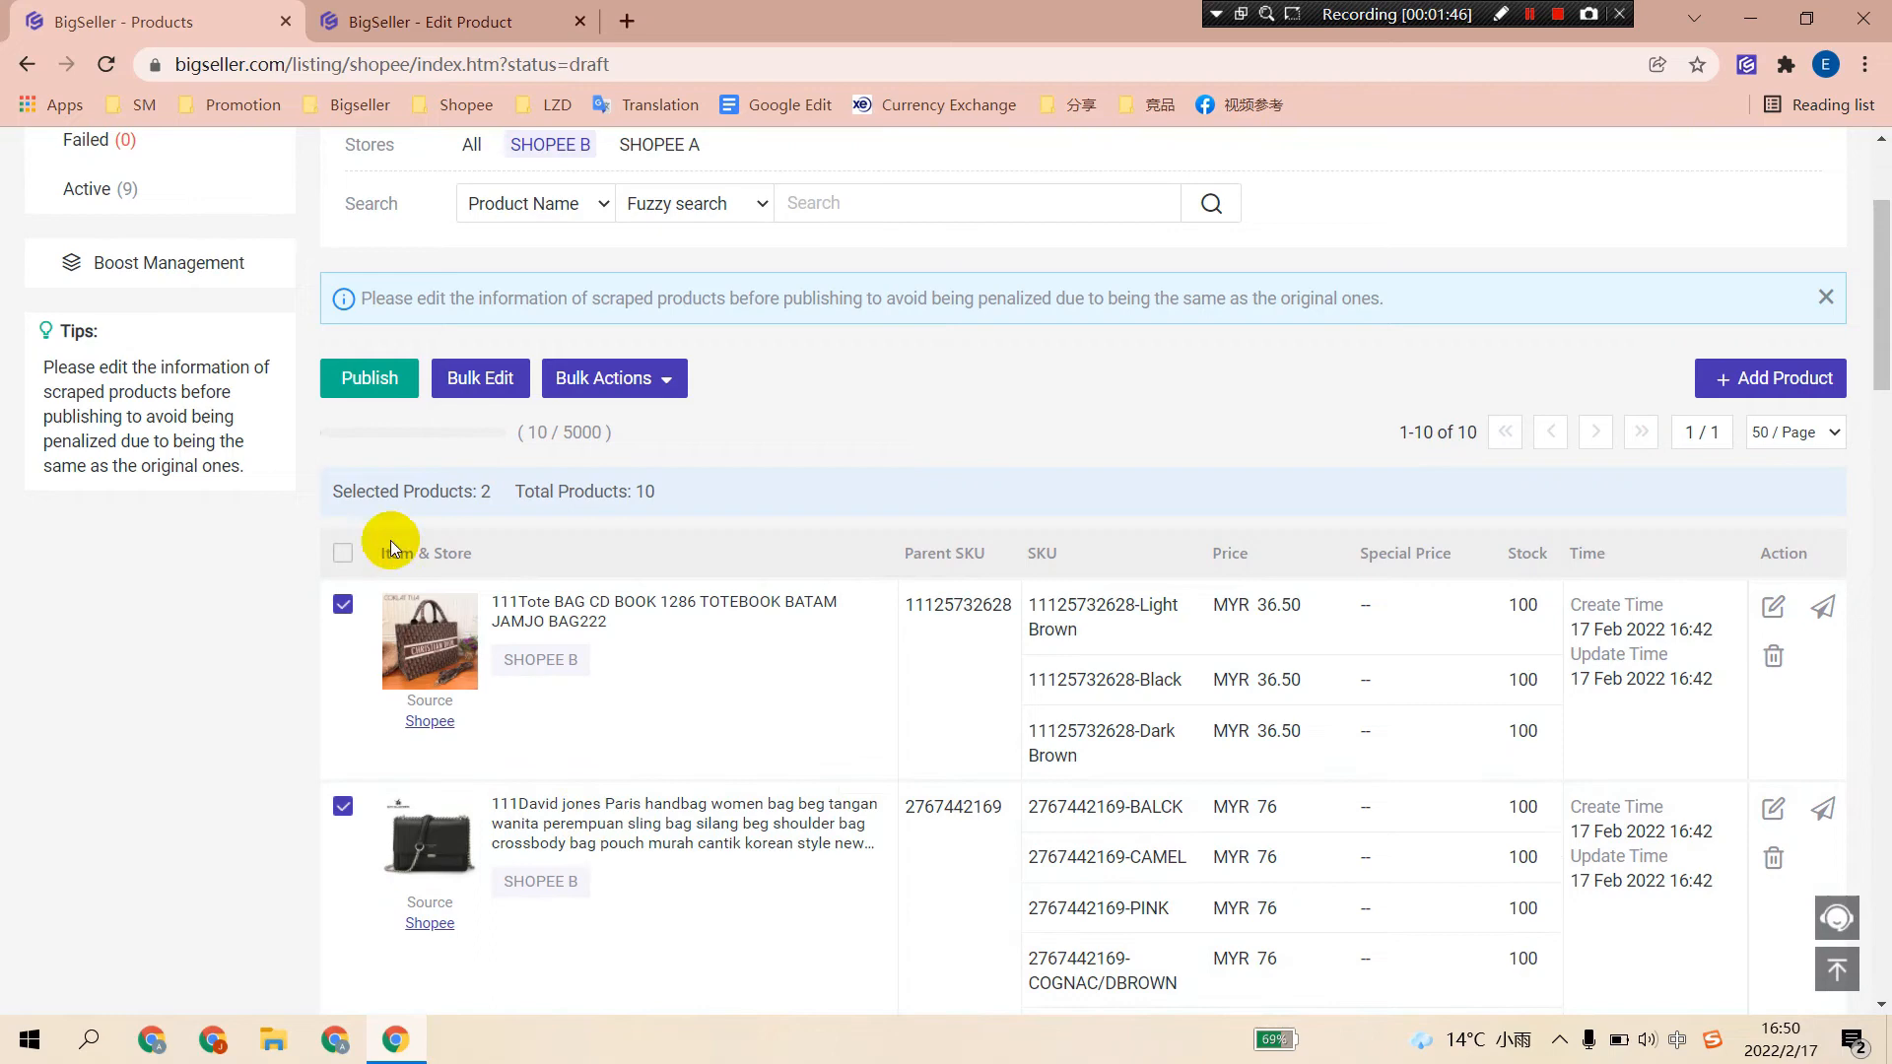
click(672, 382)
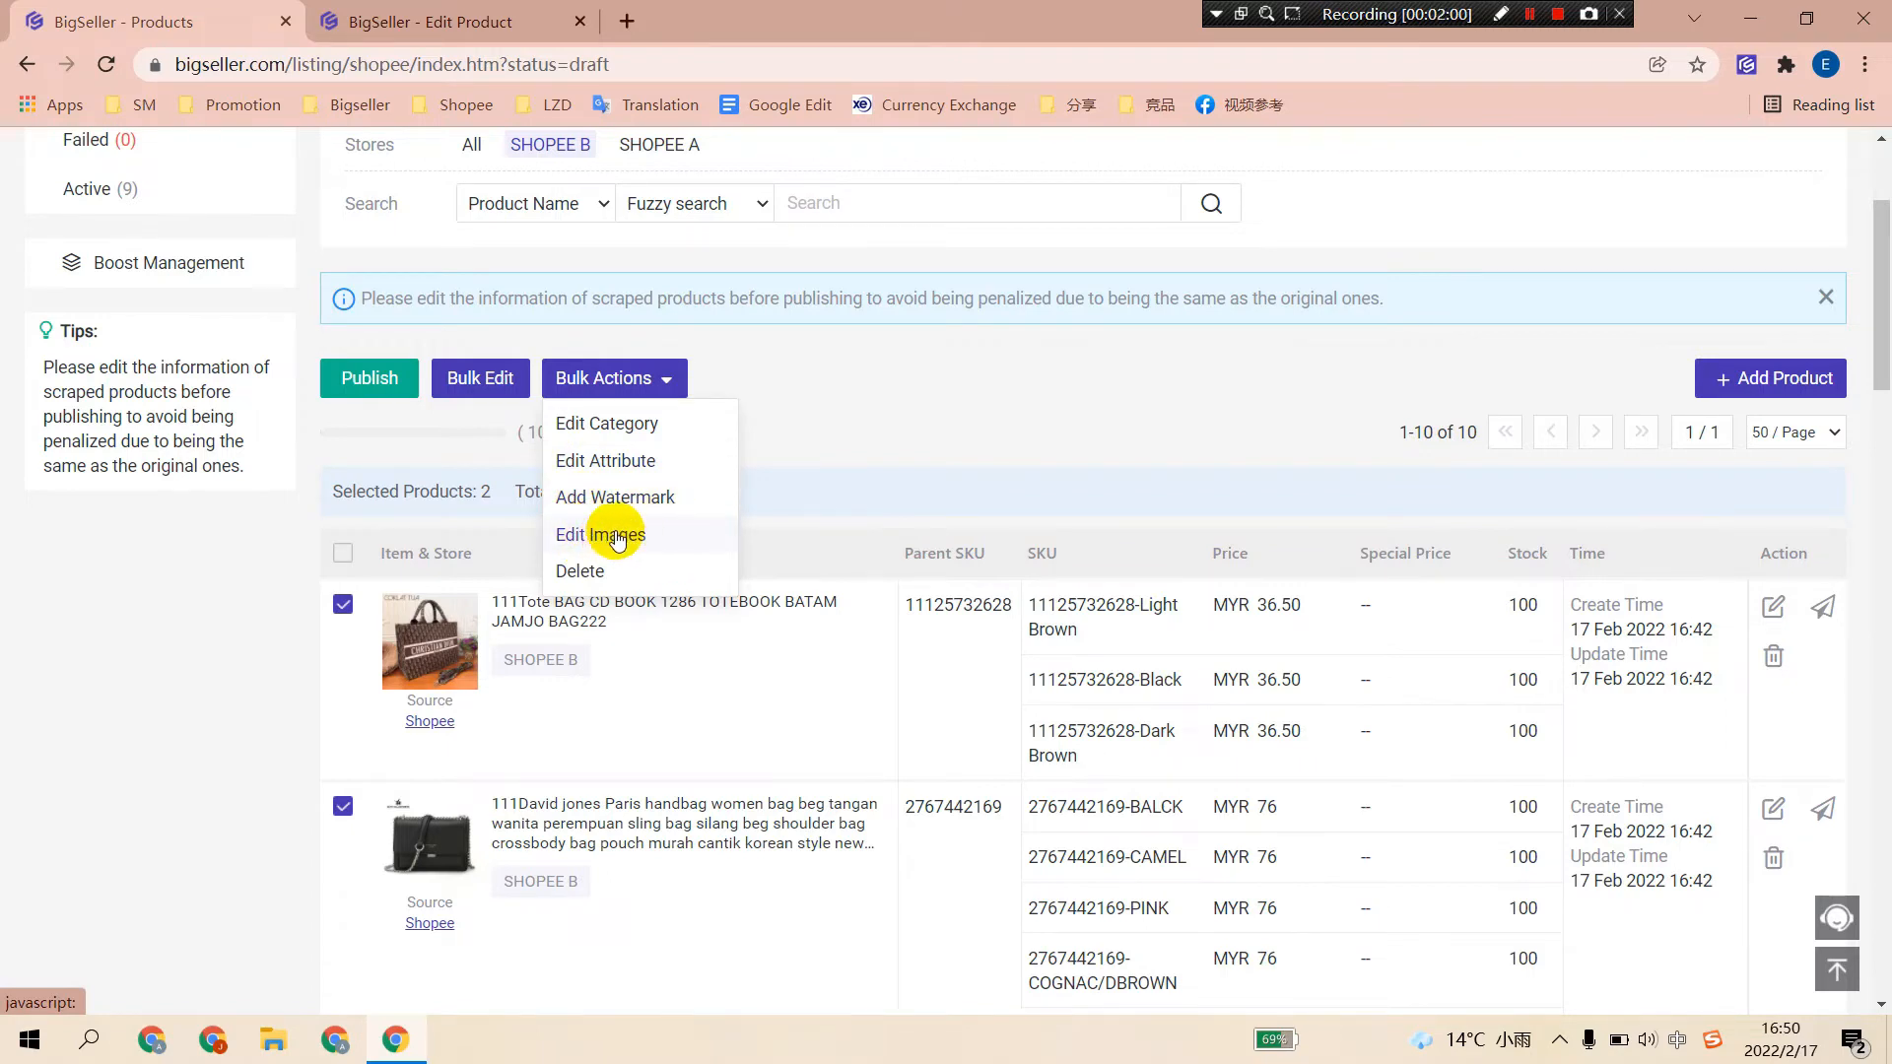
click(1065, 621)
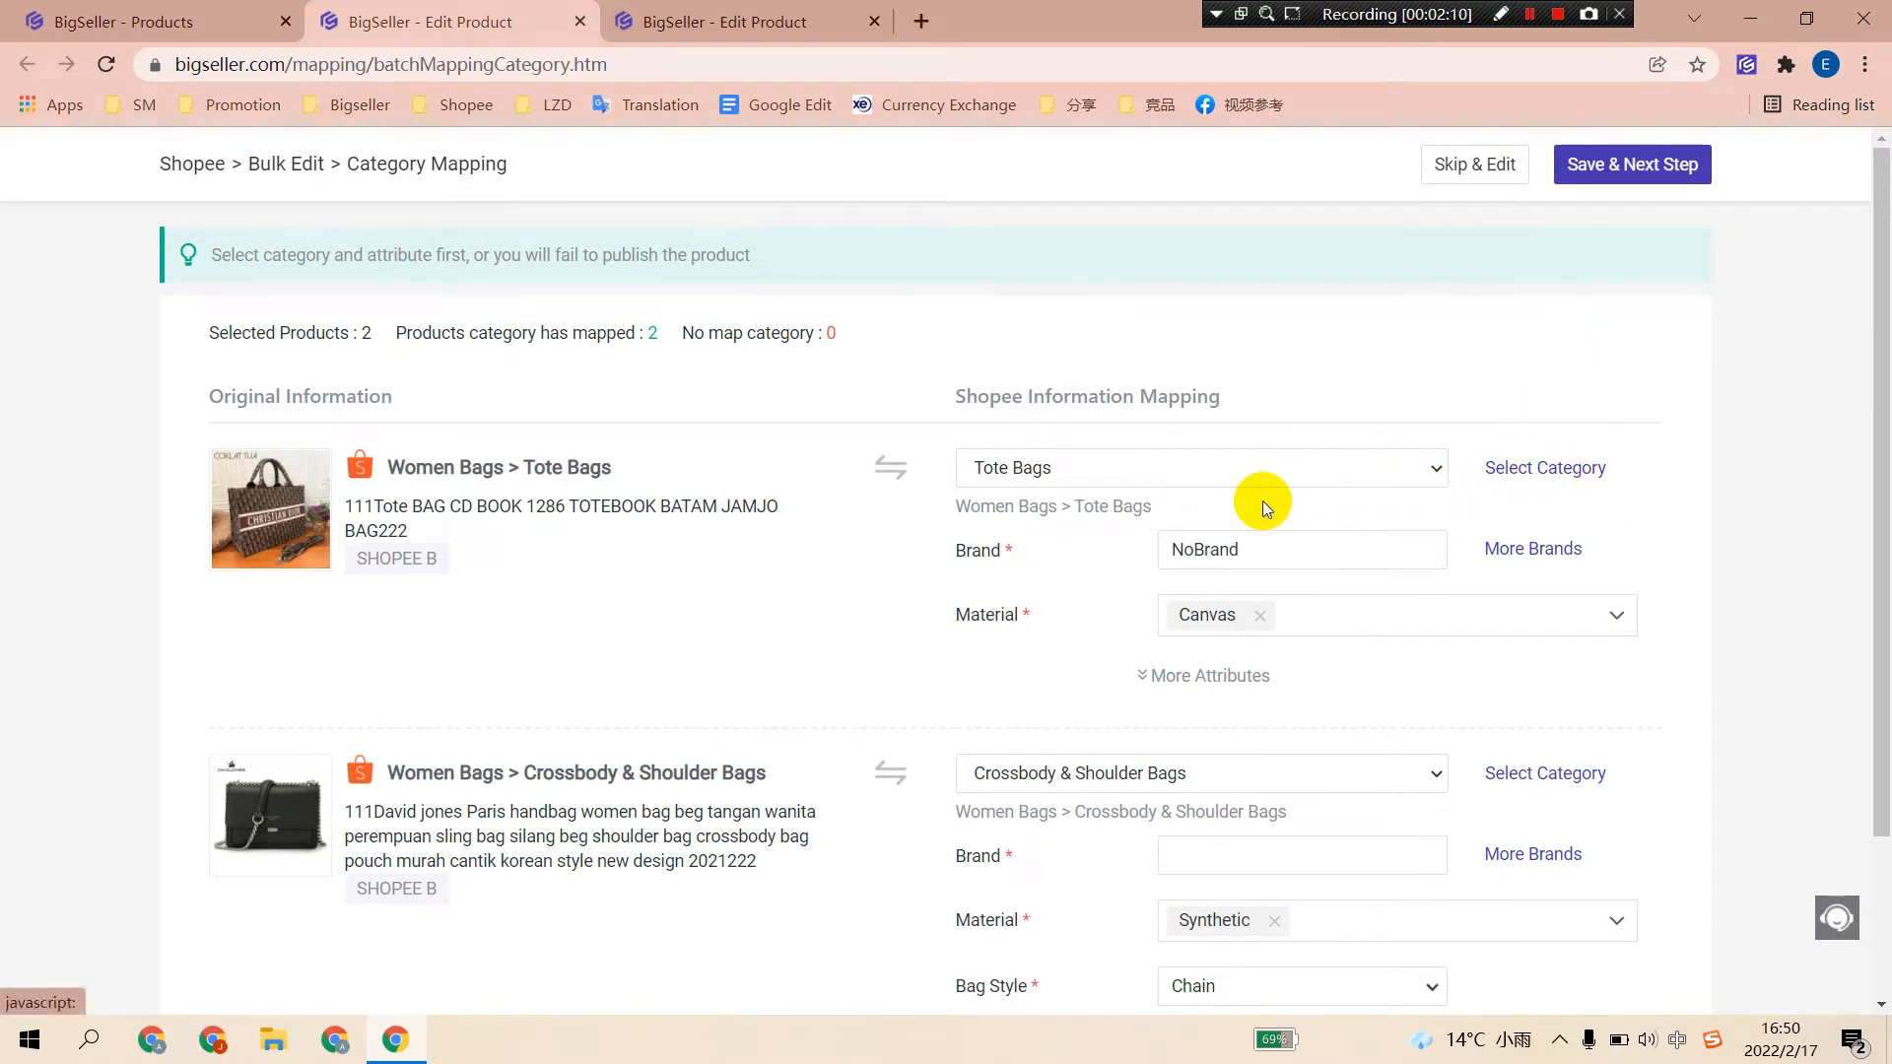
scroll(1094, 518, down, 1)
scroll(1094, 510, down, 2)
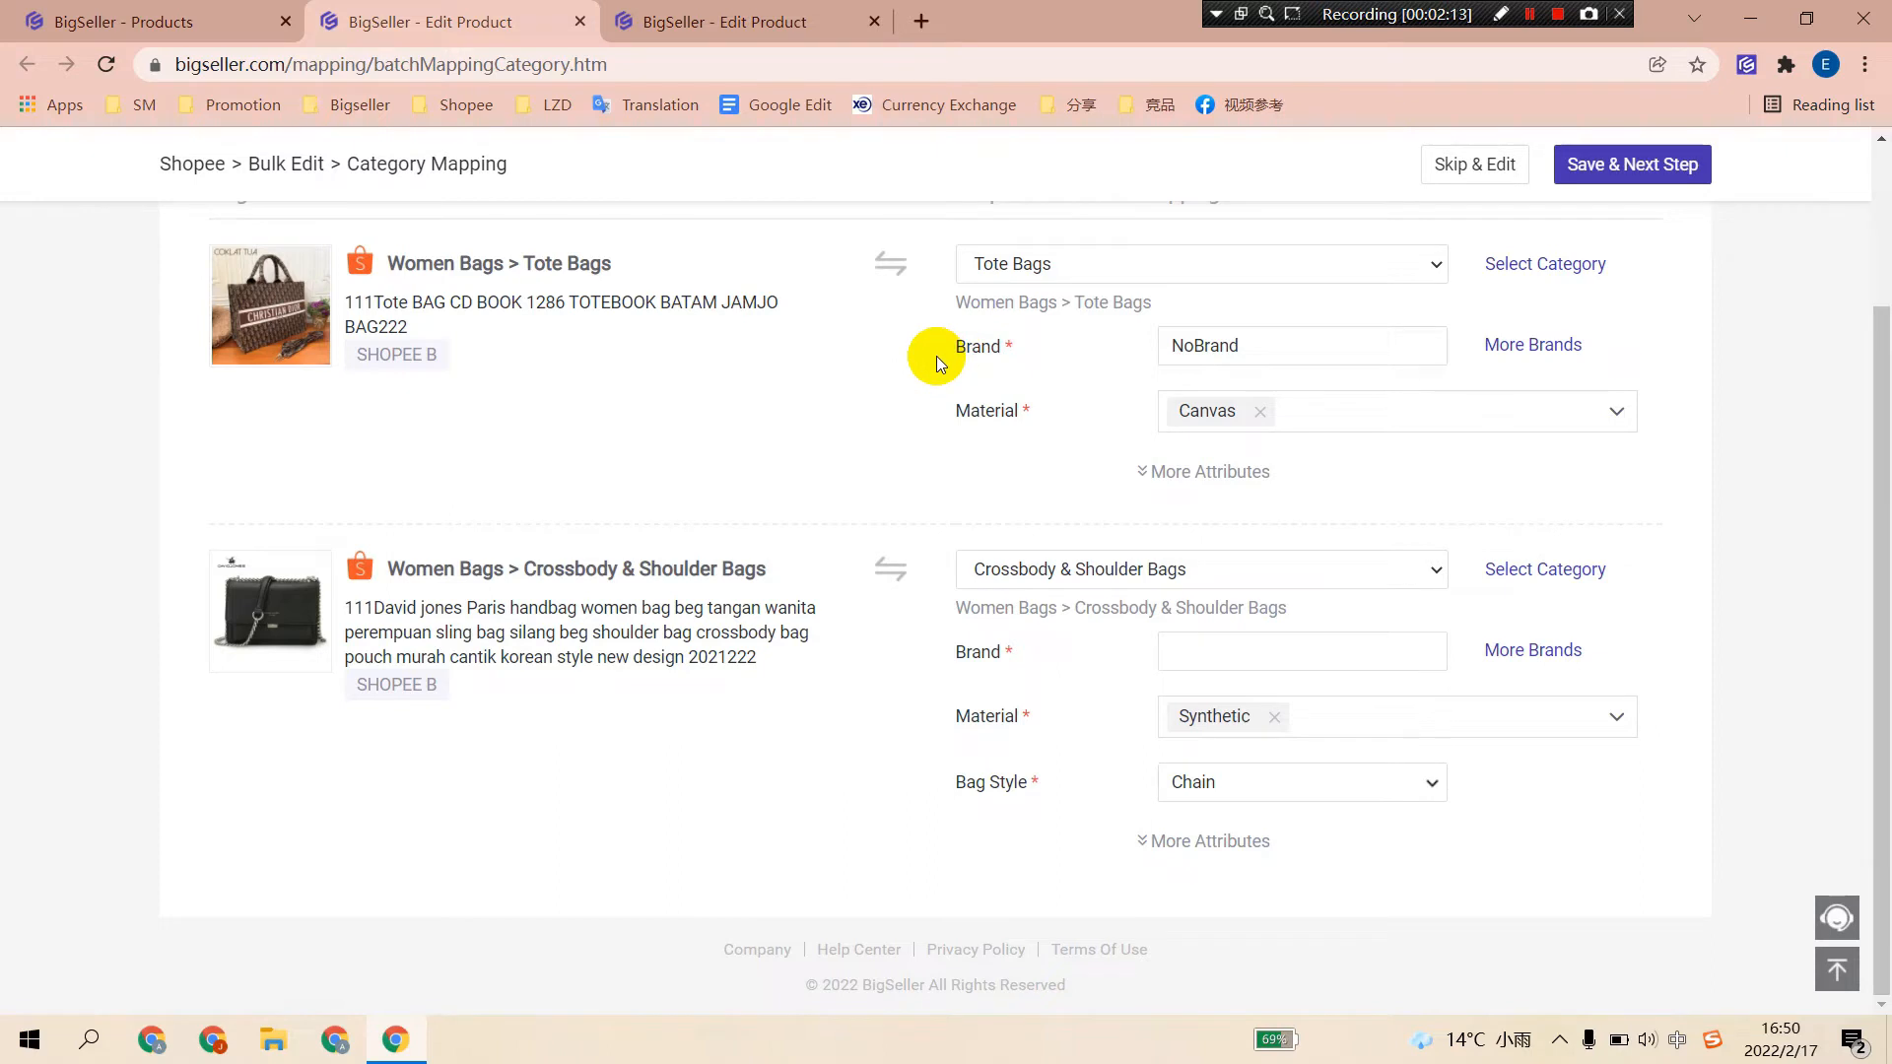
Set the handbag's brand to NoBrand and save the category mappings to continue to bulk editing.
click(1509, 651)
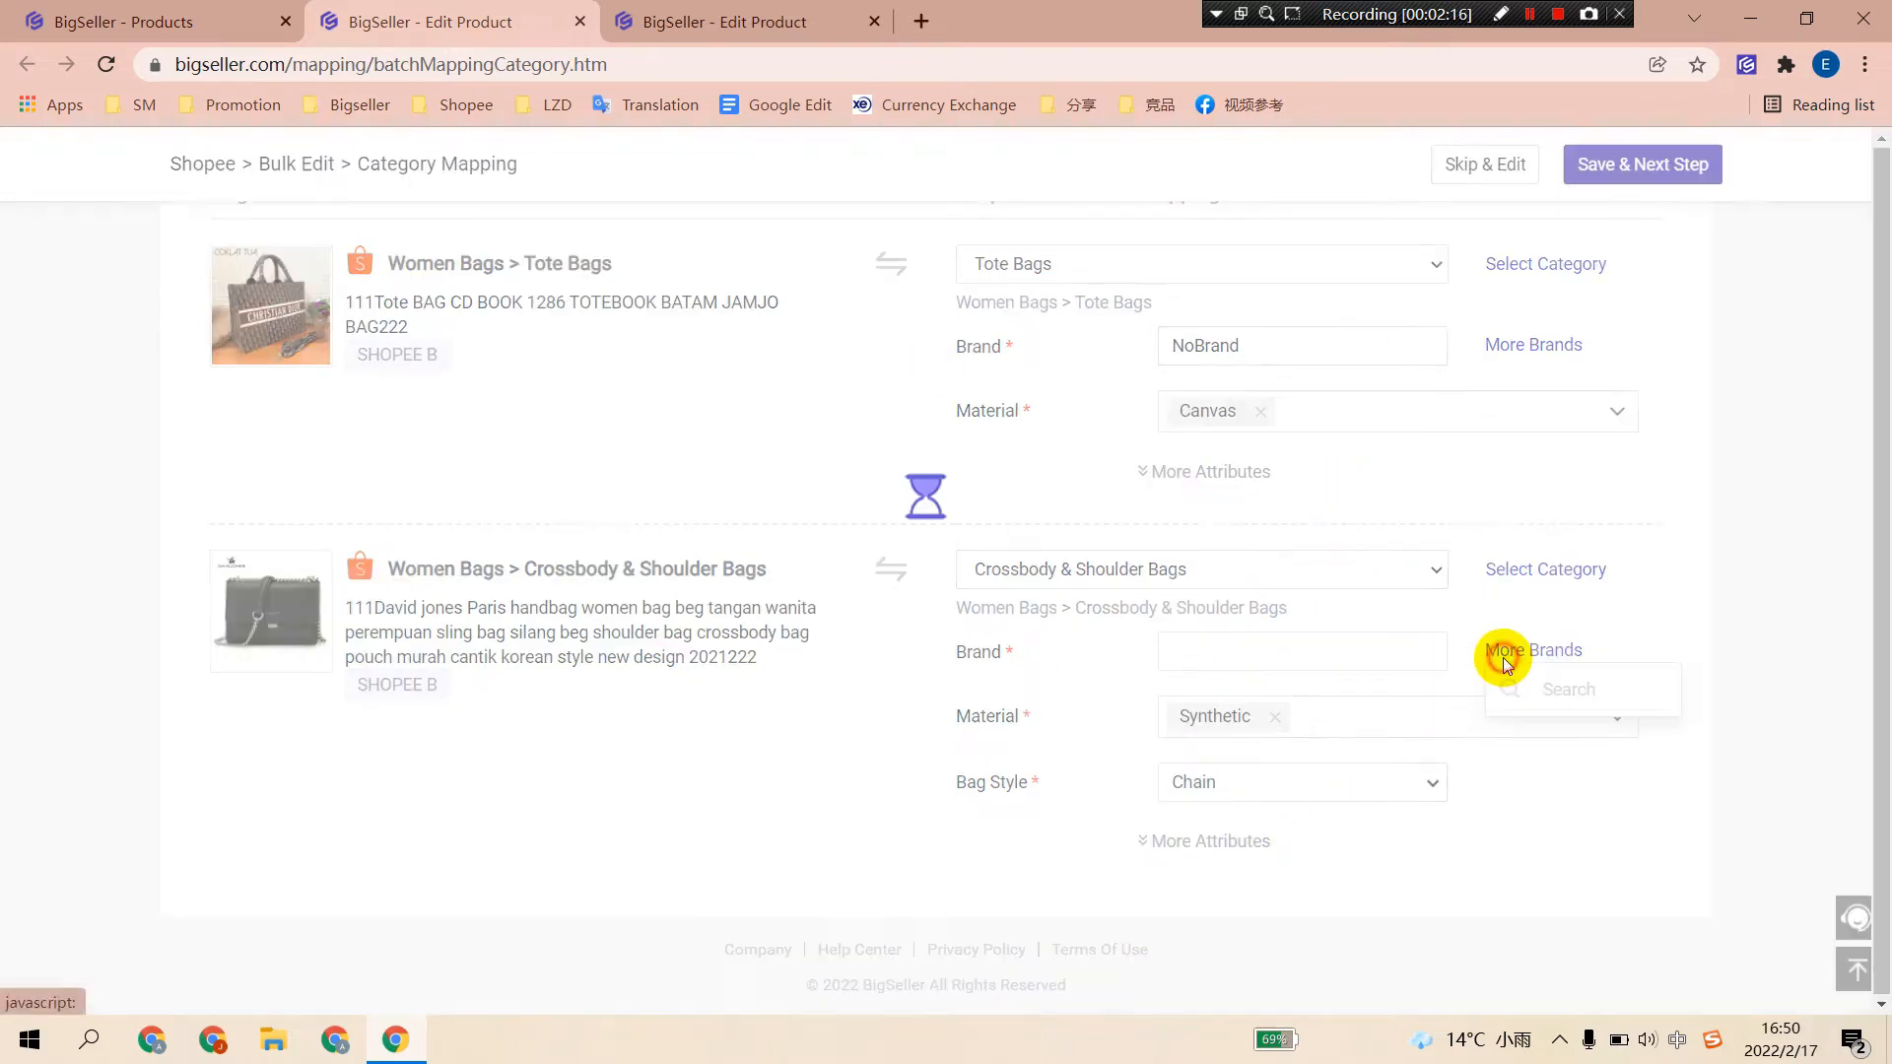
click(1530, 729)
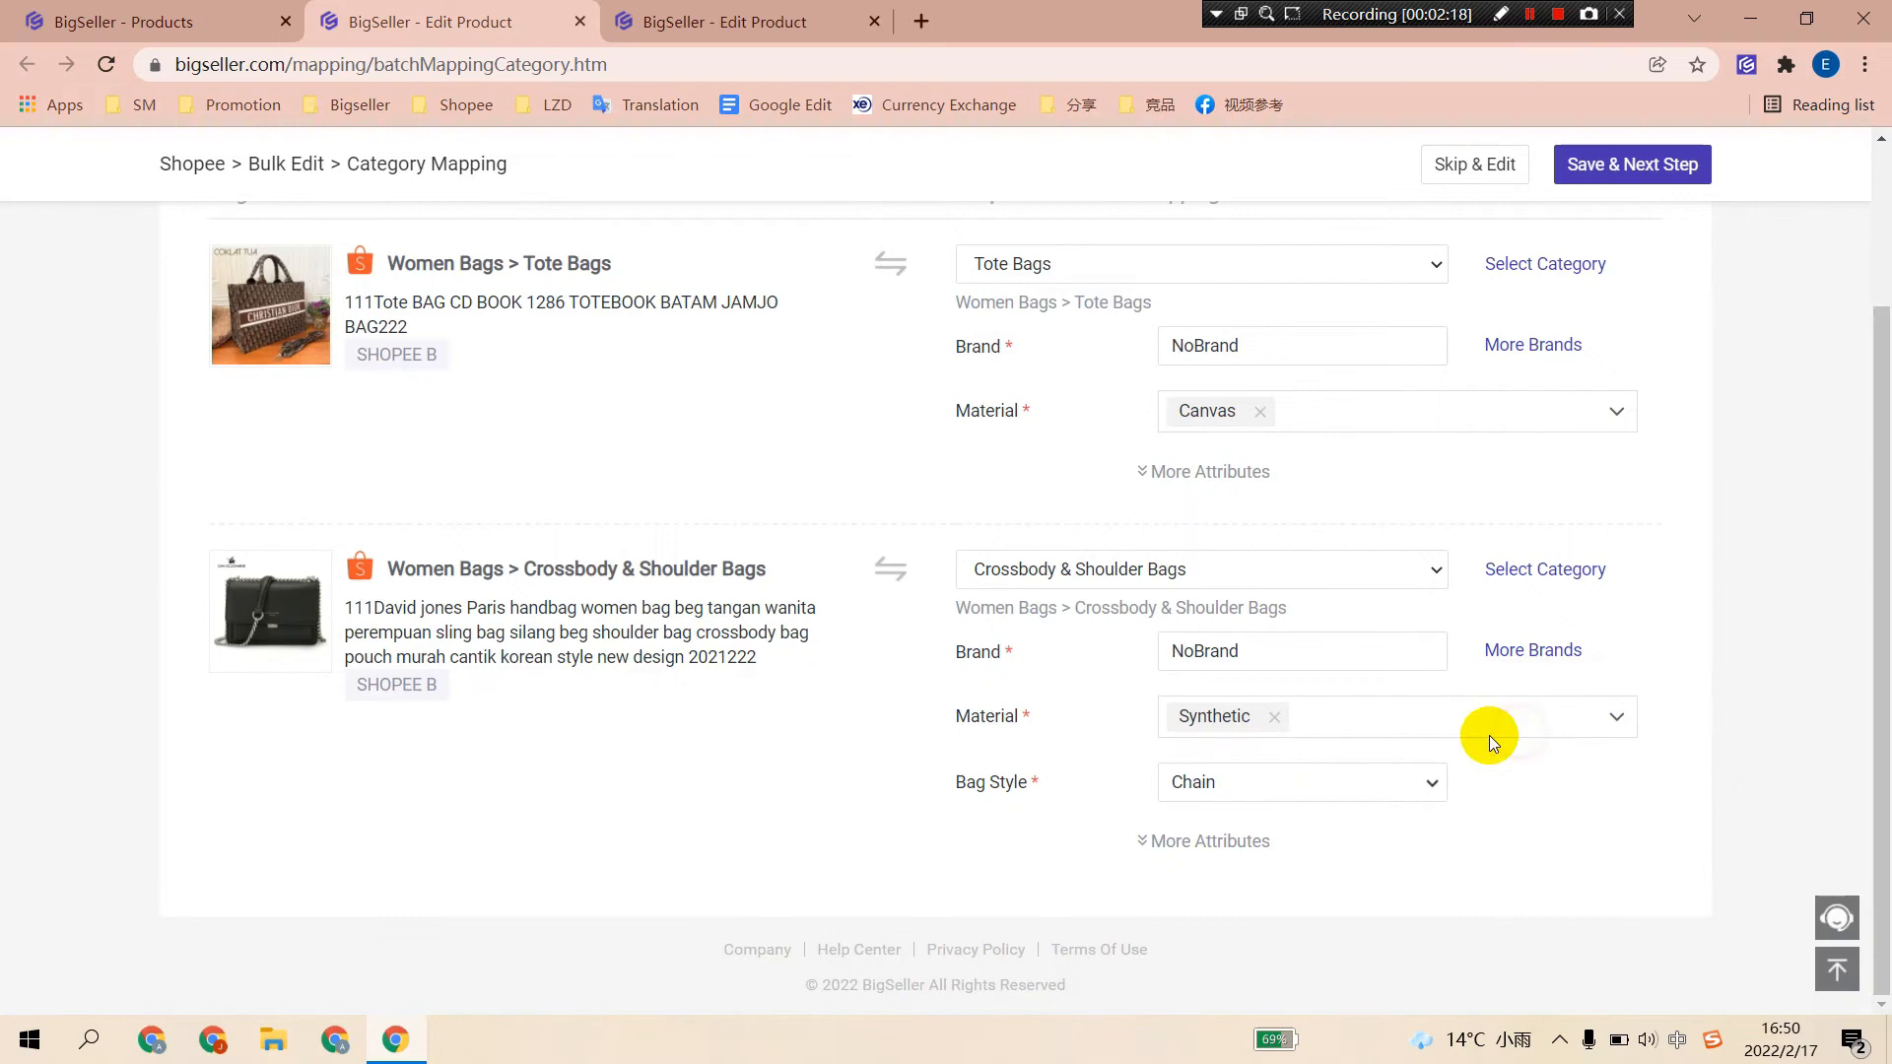
scroll(1168, 397, up, 1)
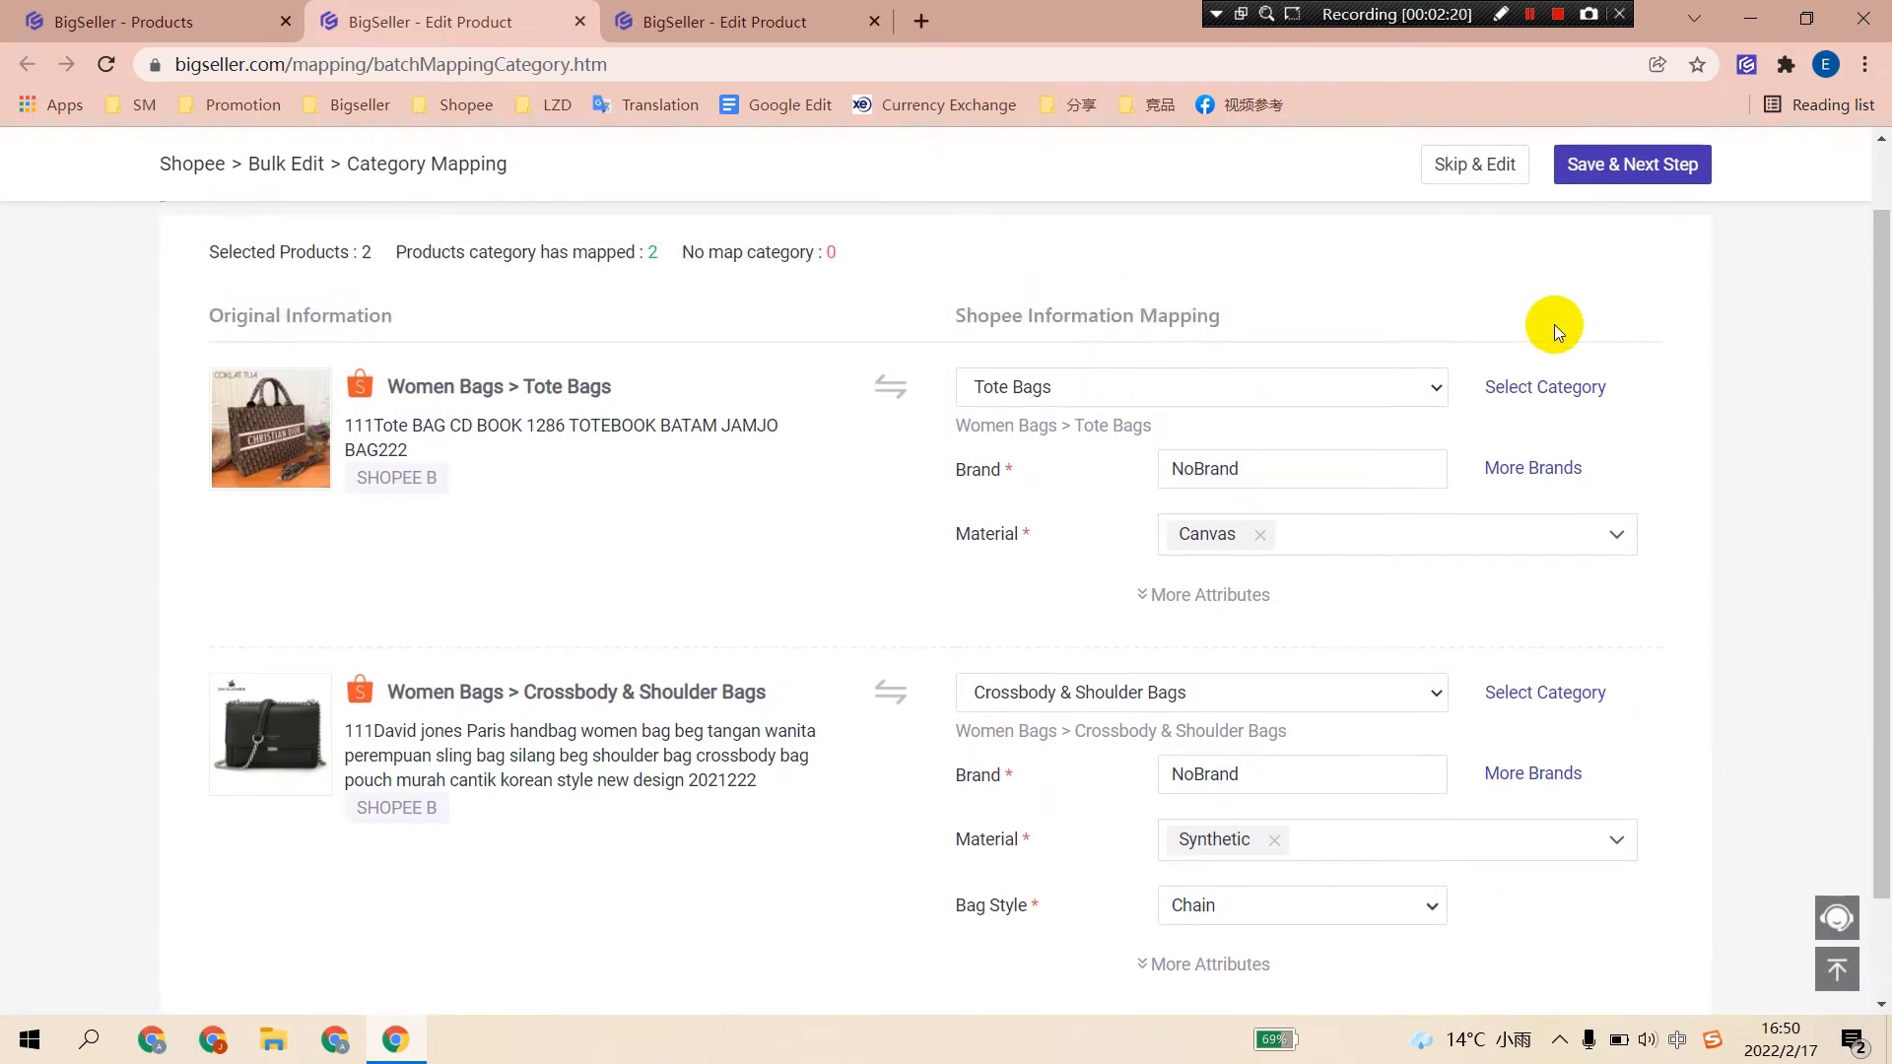
click(1641, 173)
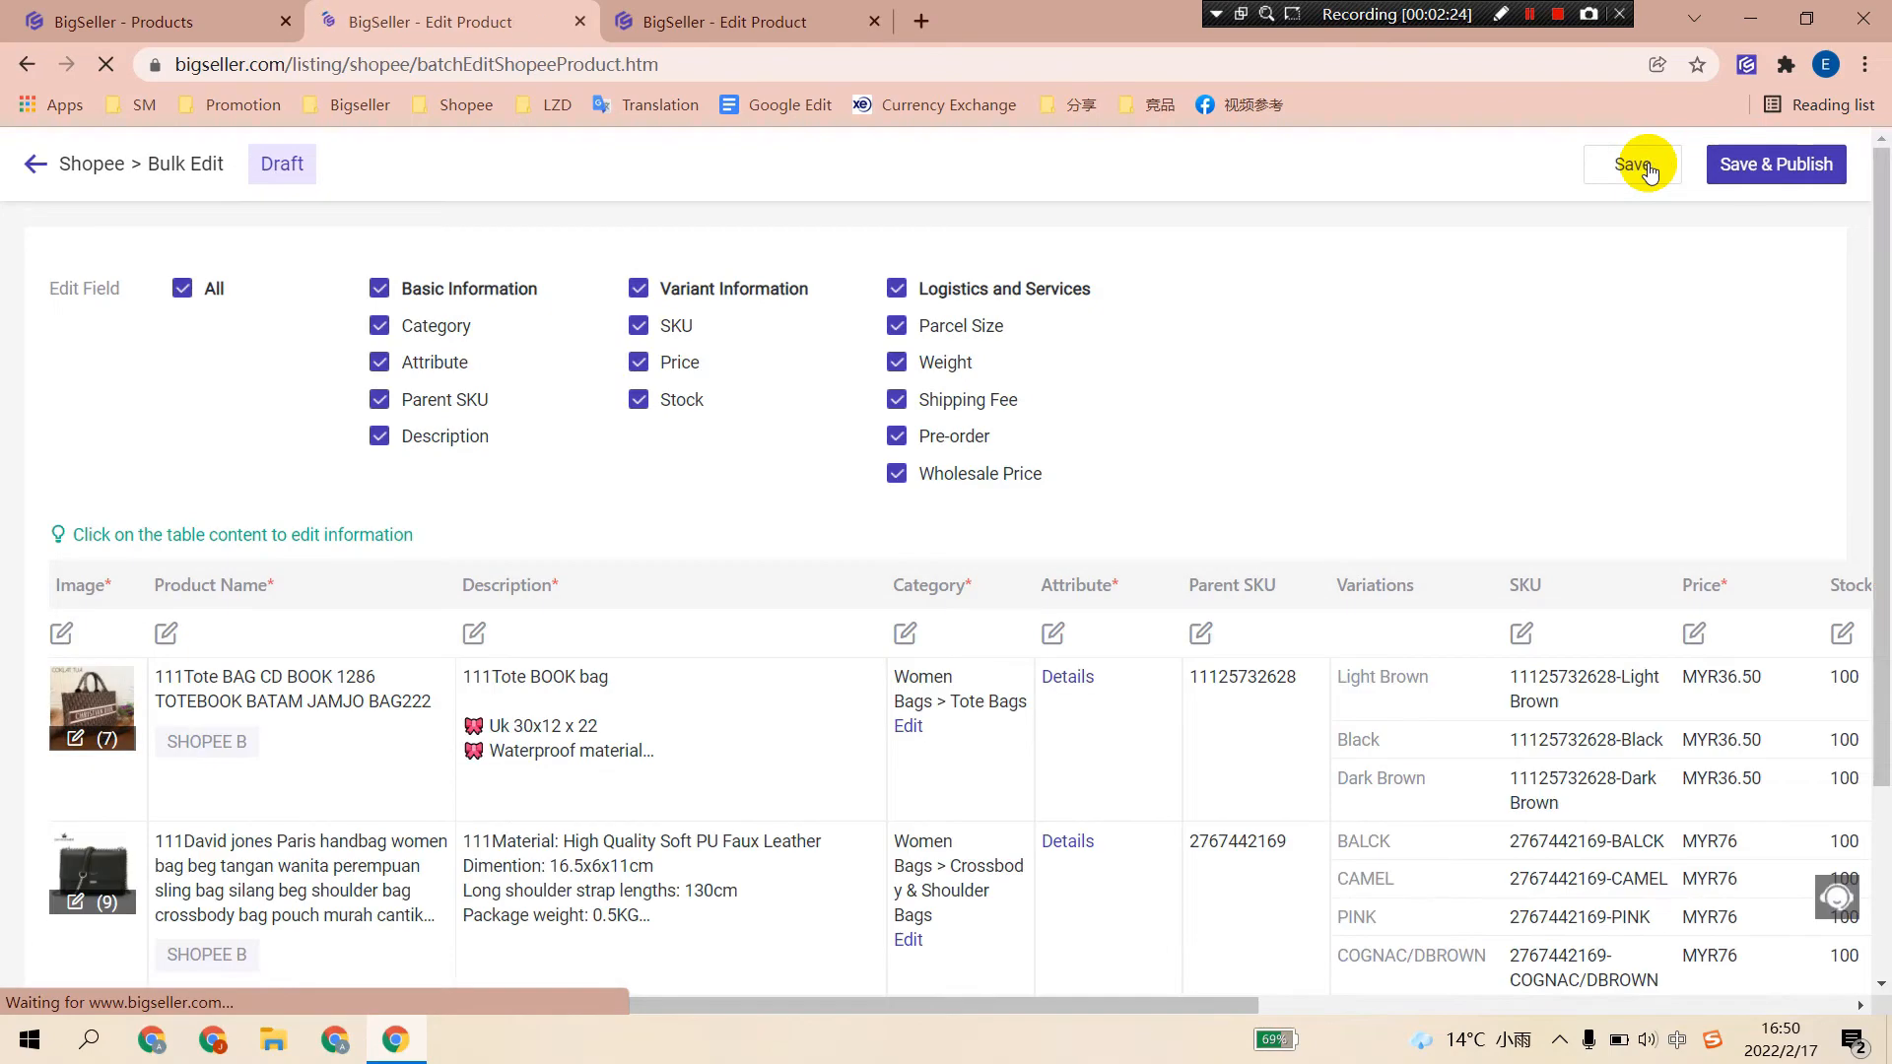
In Adjust Images, move the first product's image to a new slot and confirm the order.
click(1637, 164)
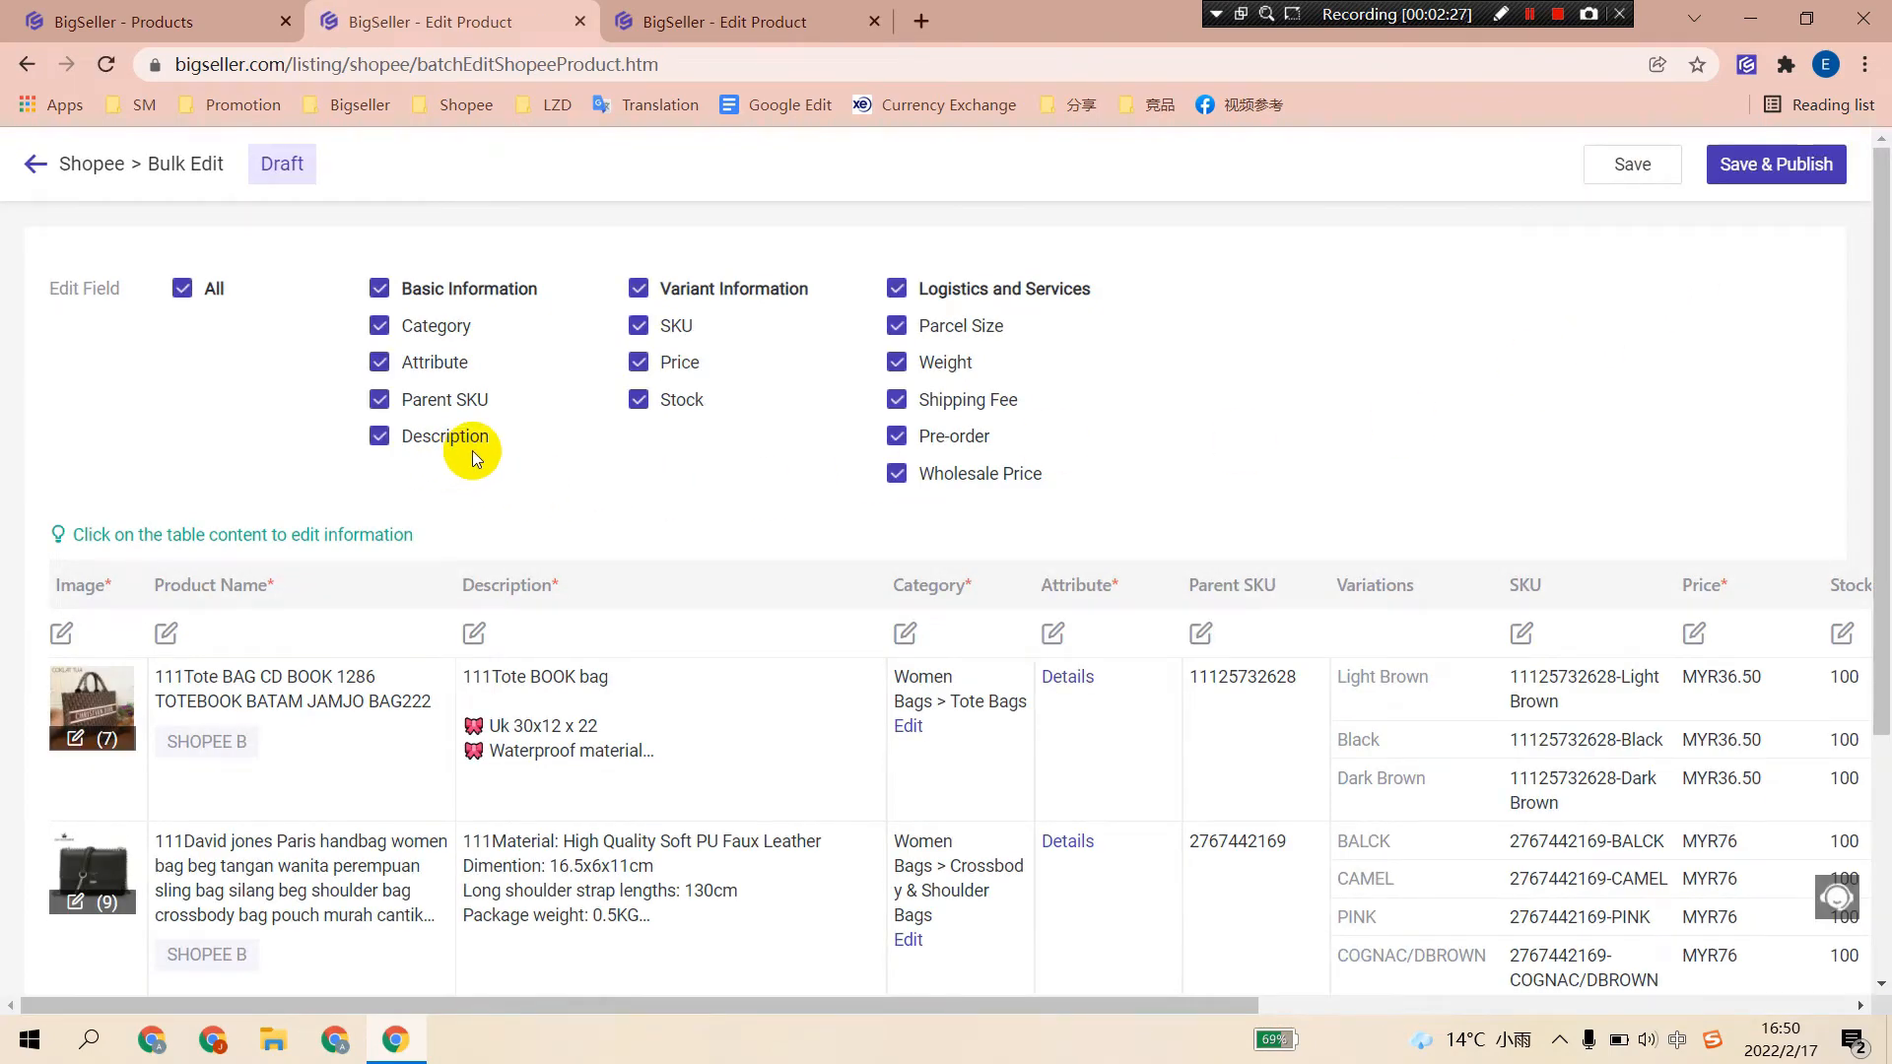
scroll(472, 452, down, 1)
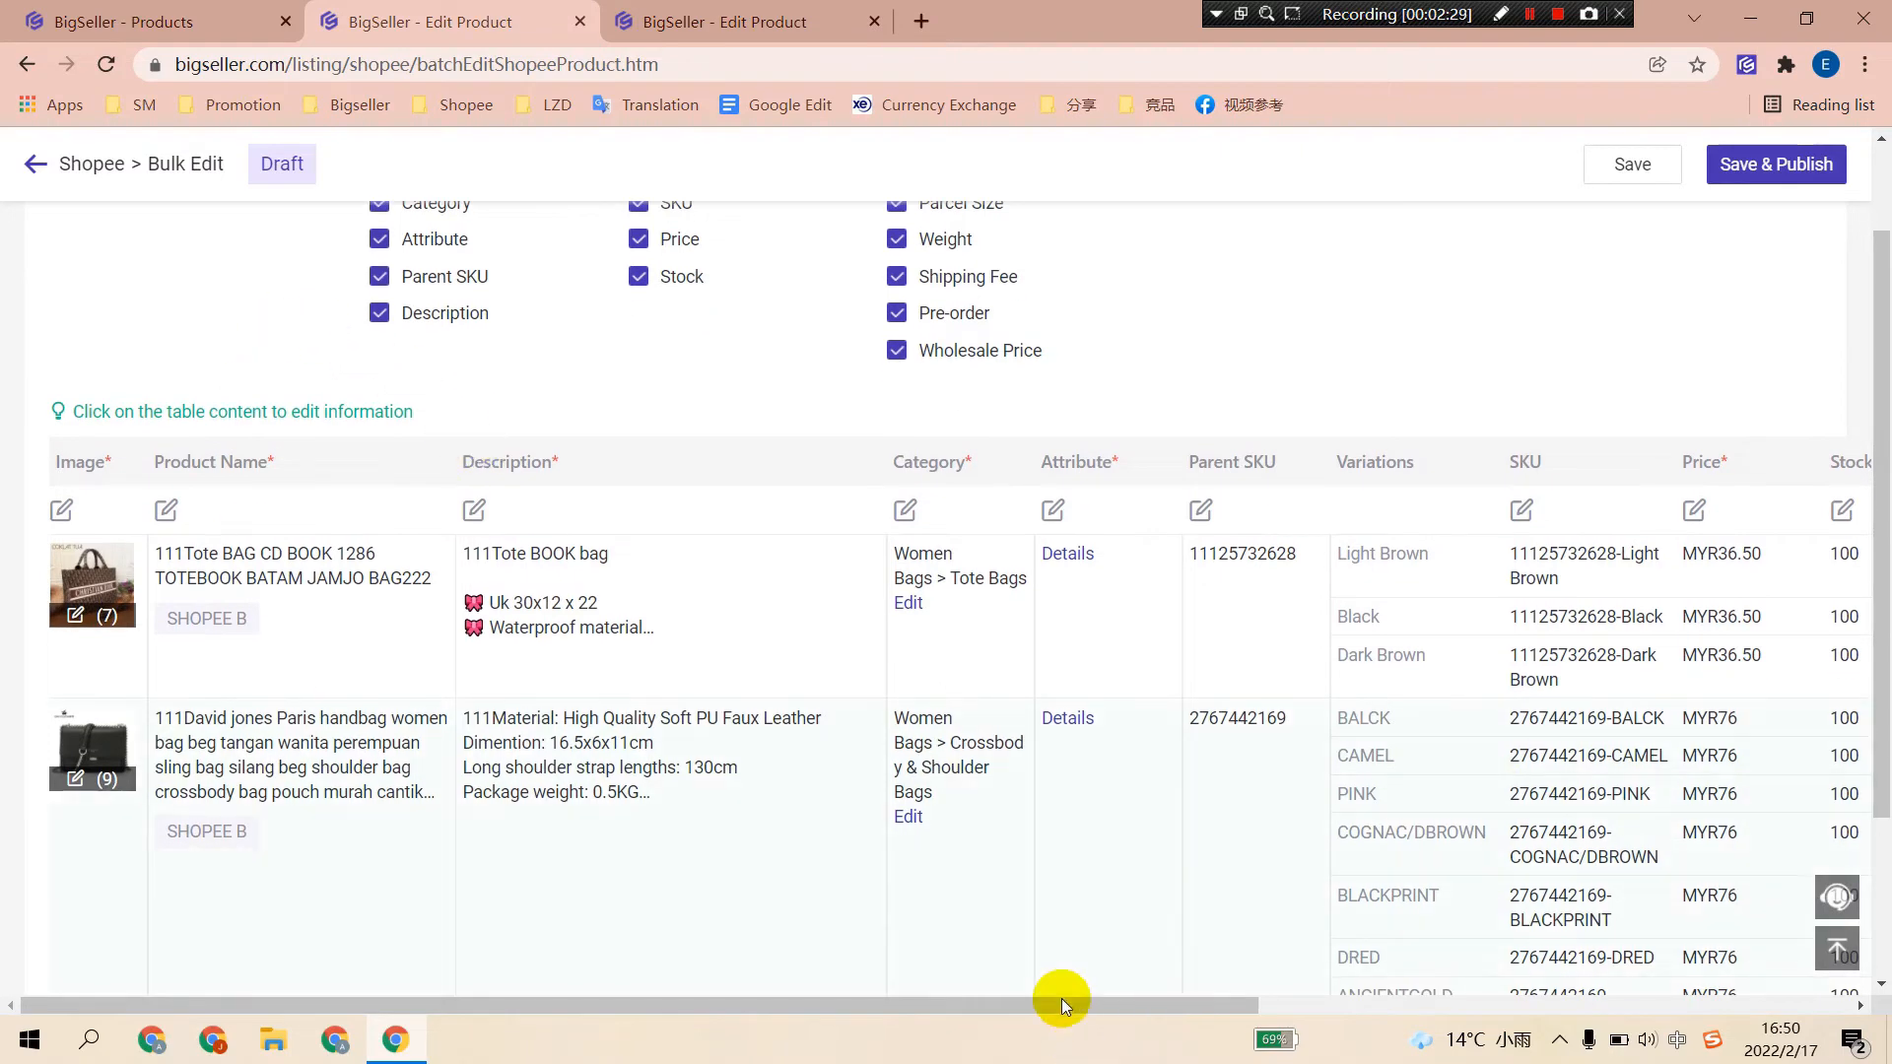
drag(1062, 1002, 1696, 977)
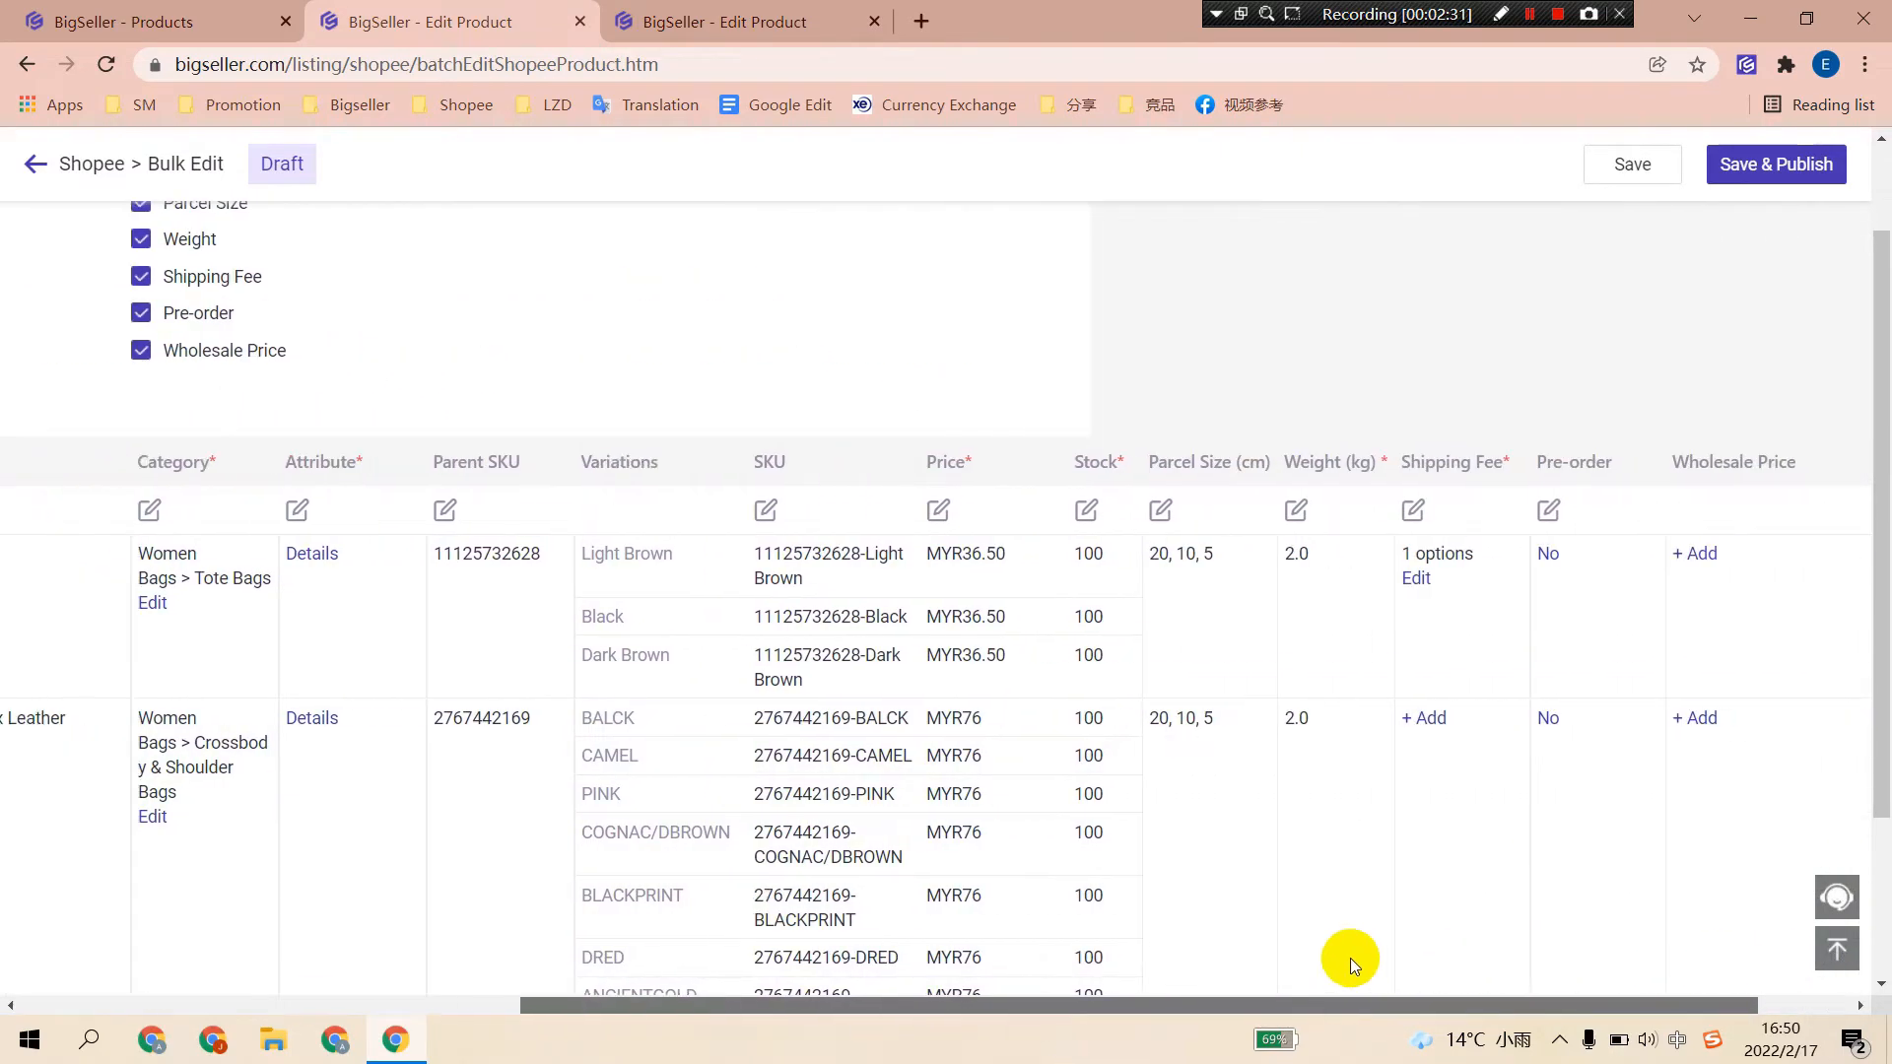
drag(1350, 1005, 592, 1006)
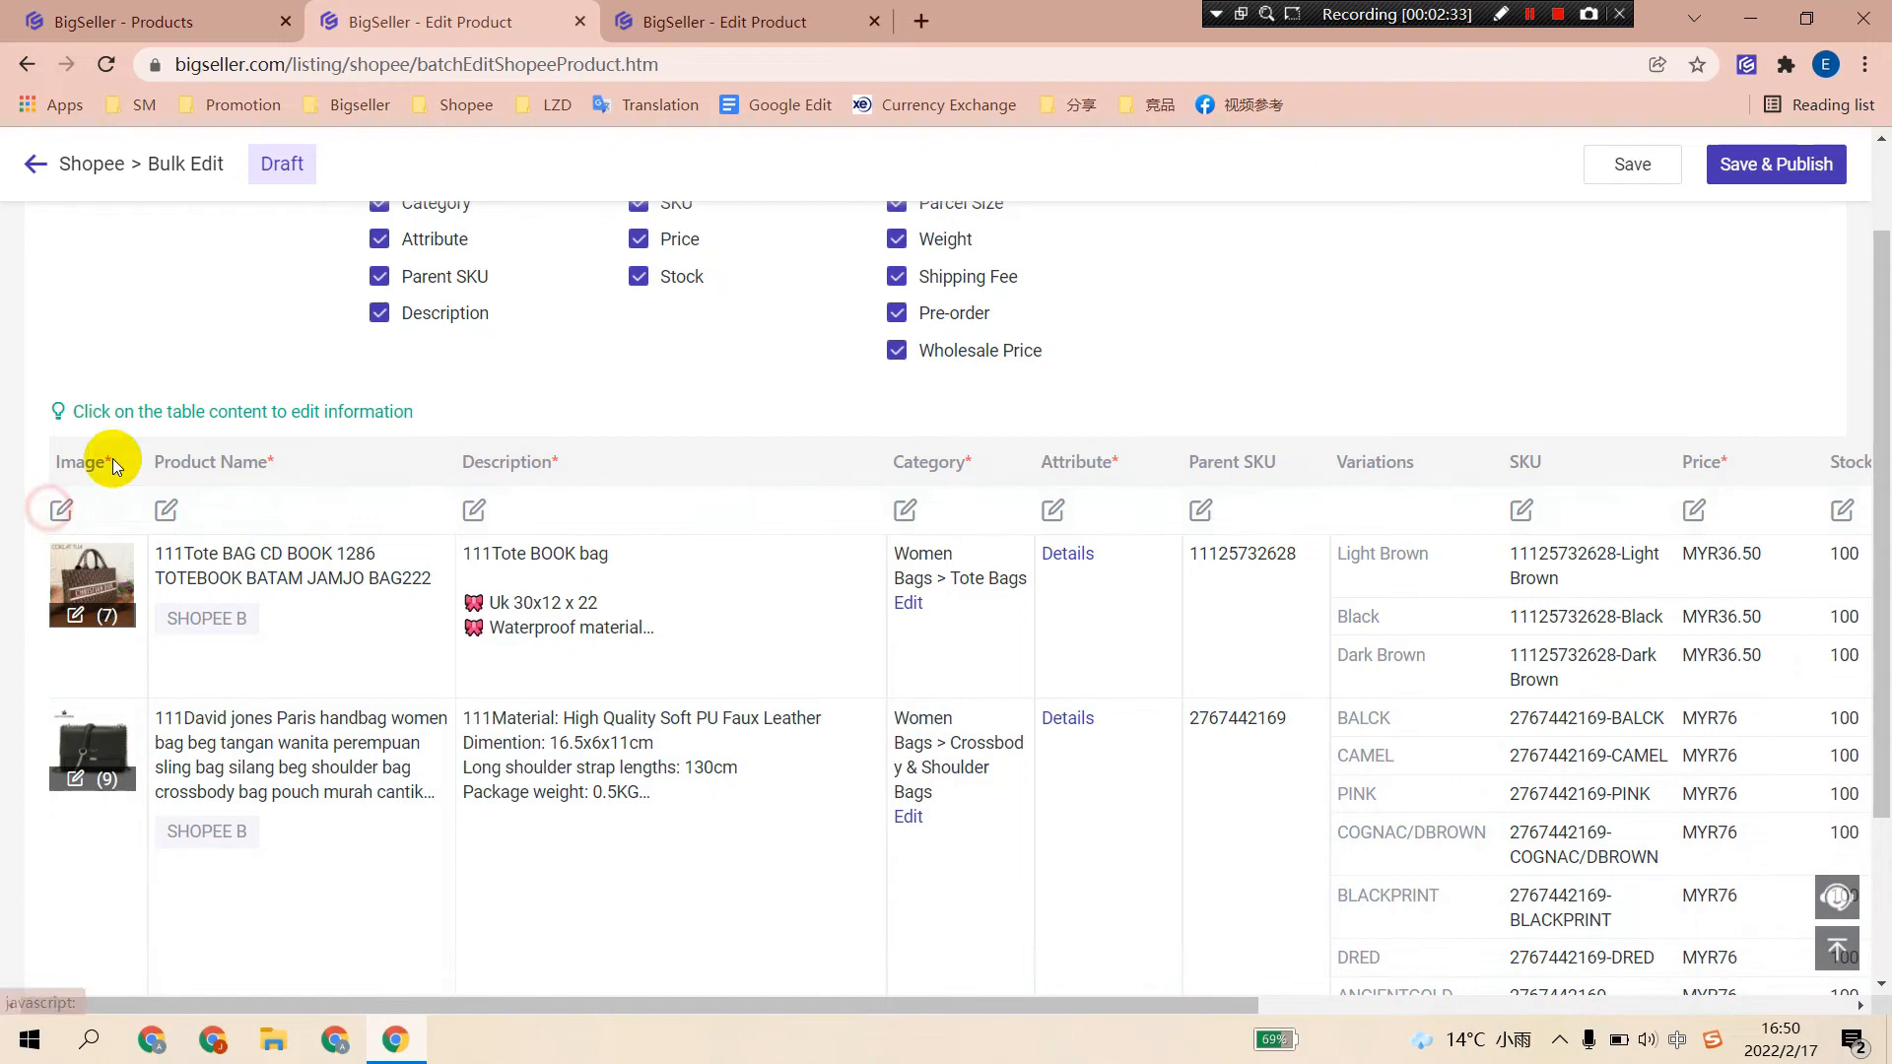
click(63, 512)
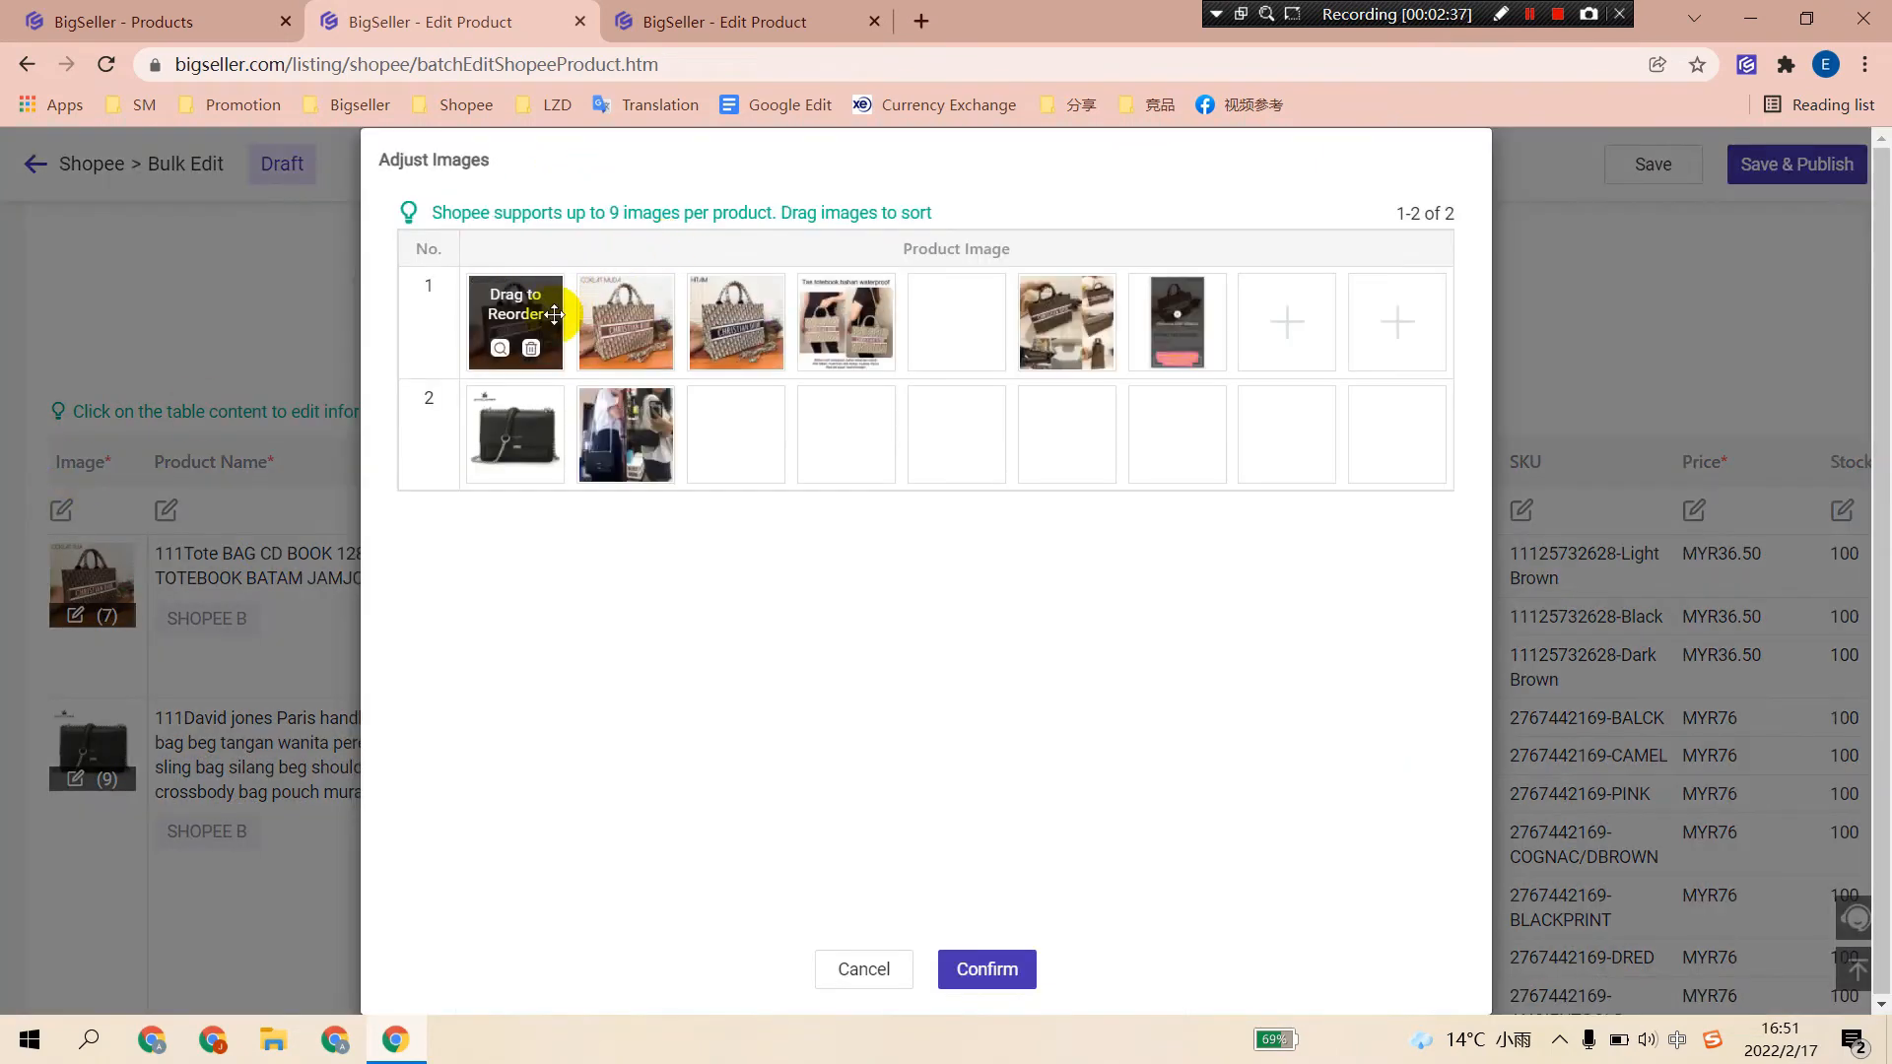
drag(517, 315, 626, 329)
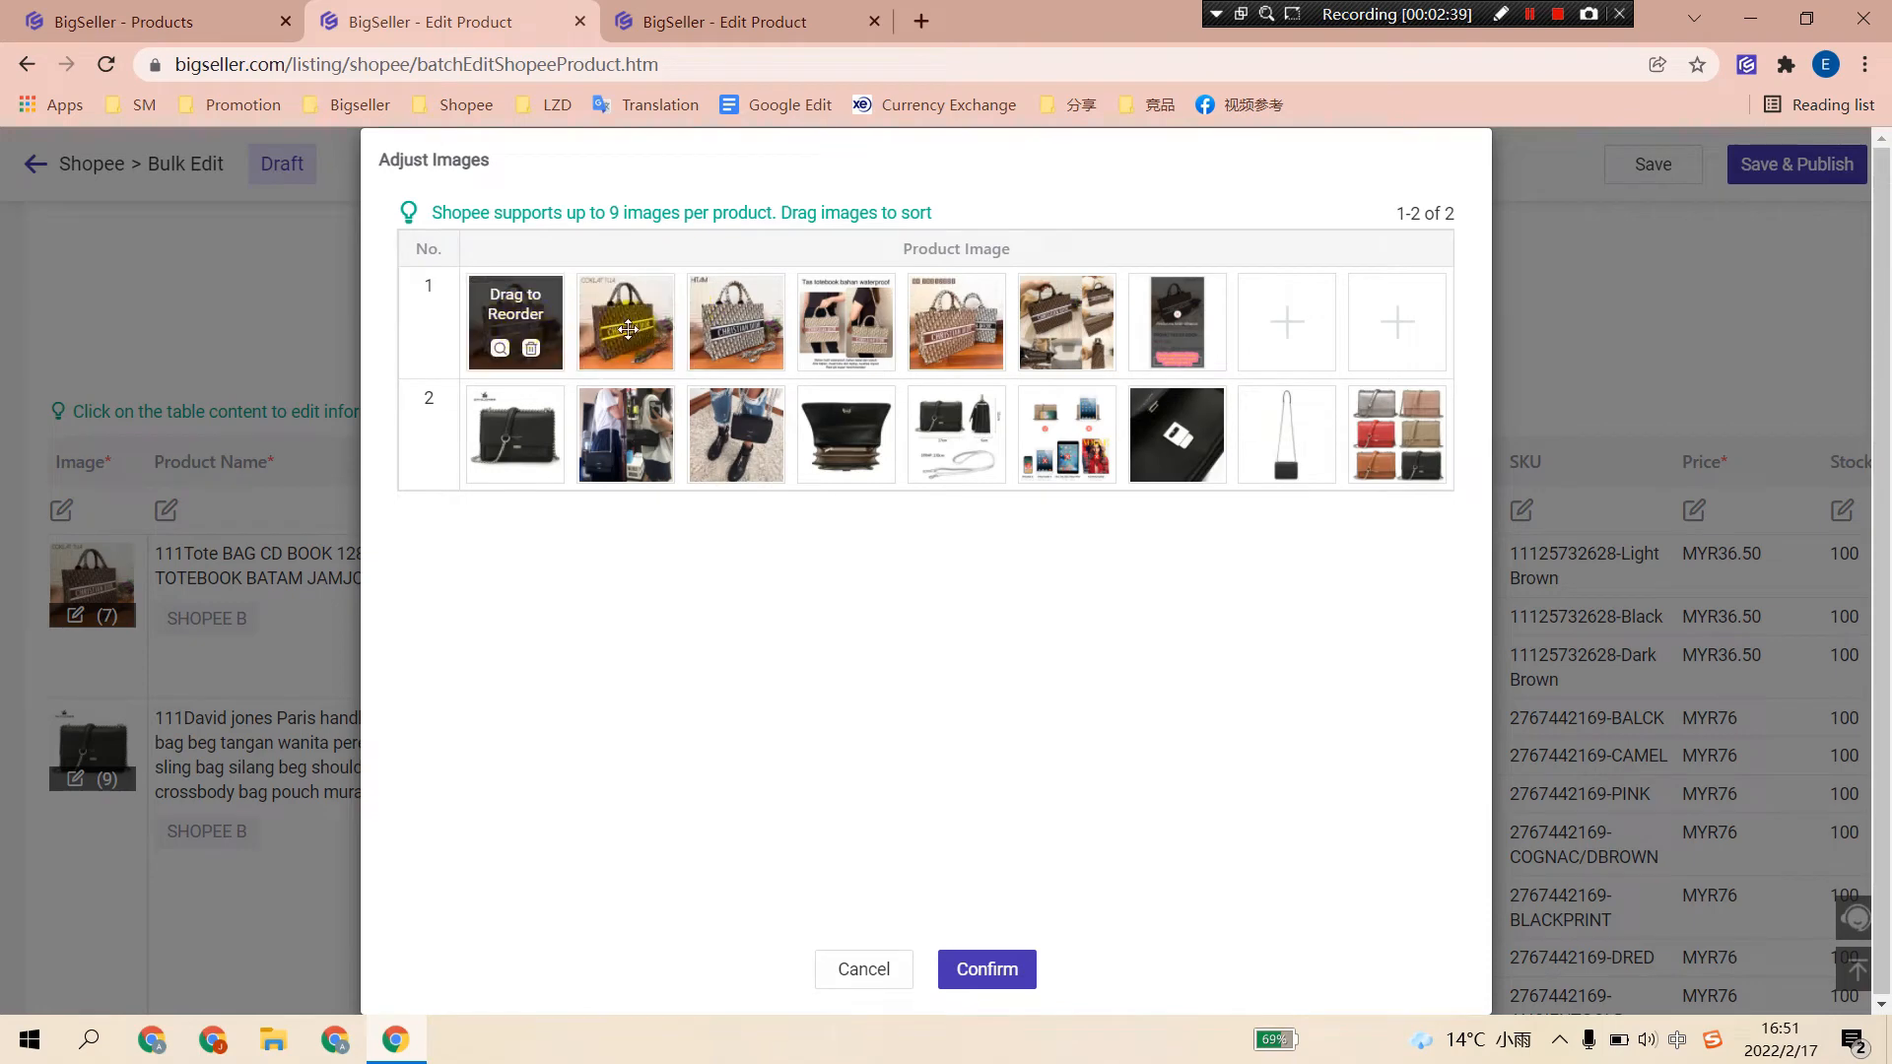
click(988, 969)
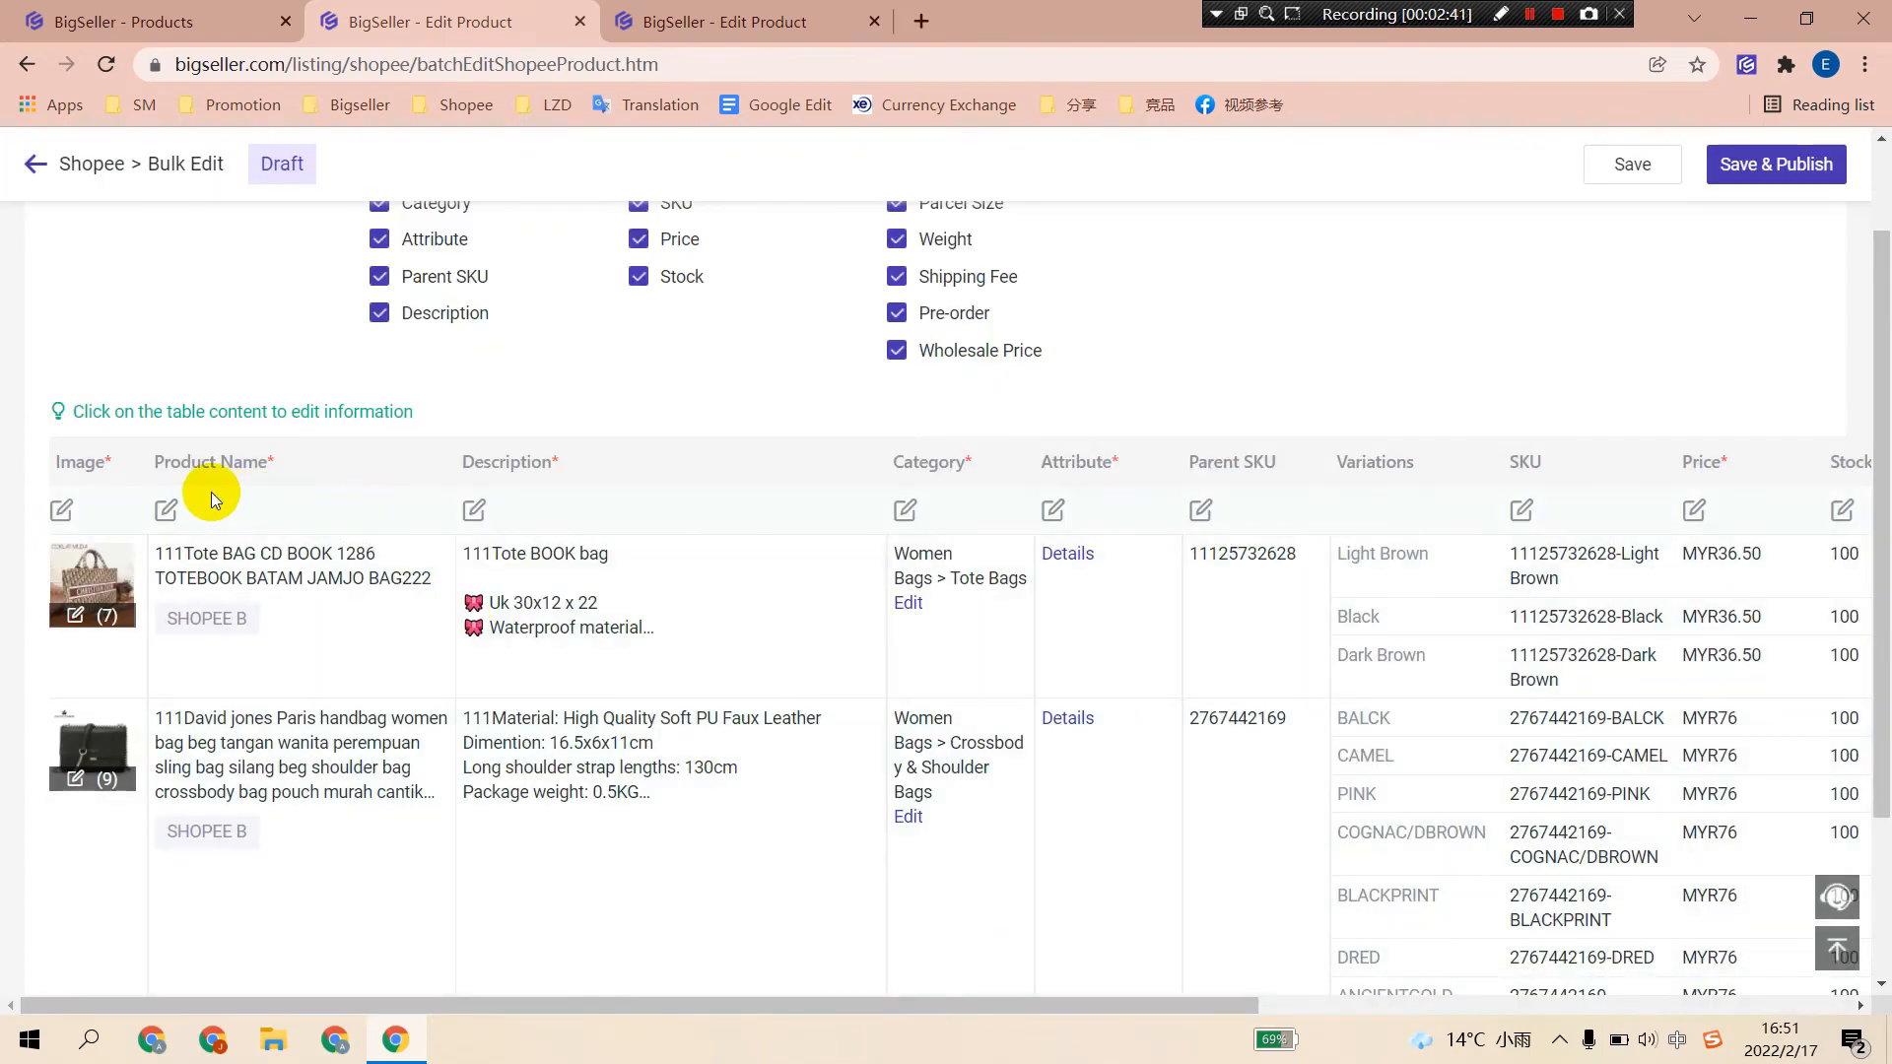
Prepend "shop name" to both draft product names.
click(166, 510)
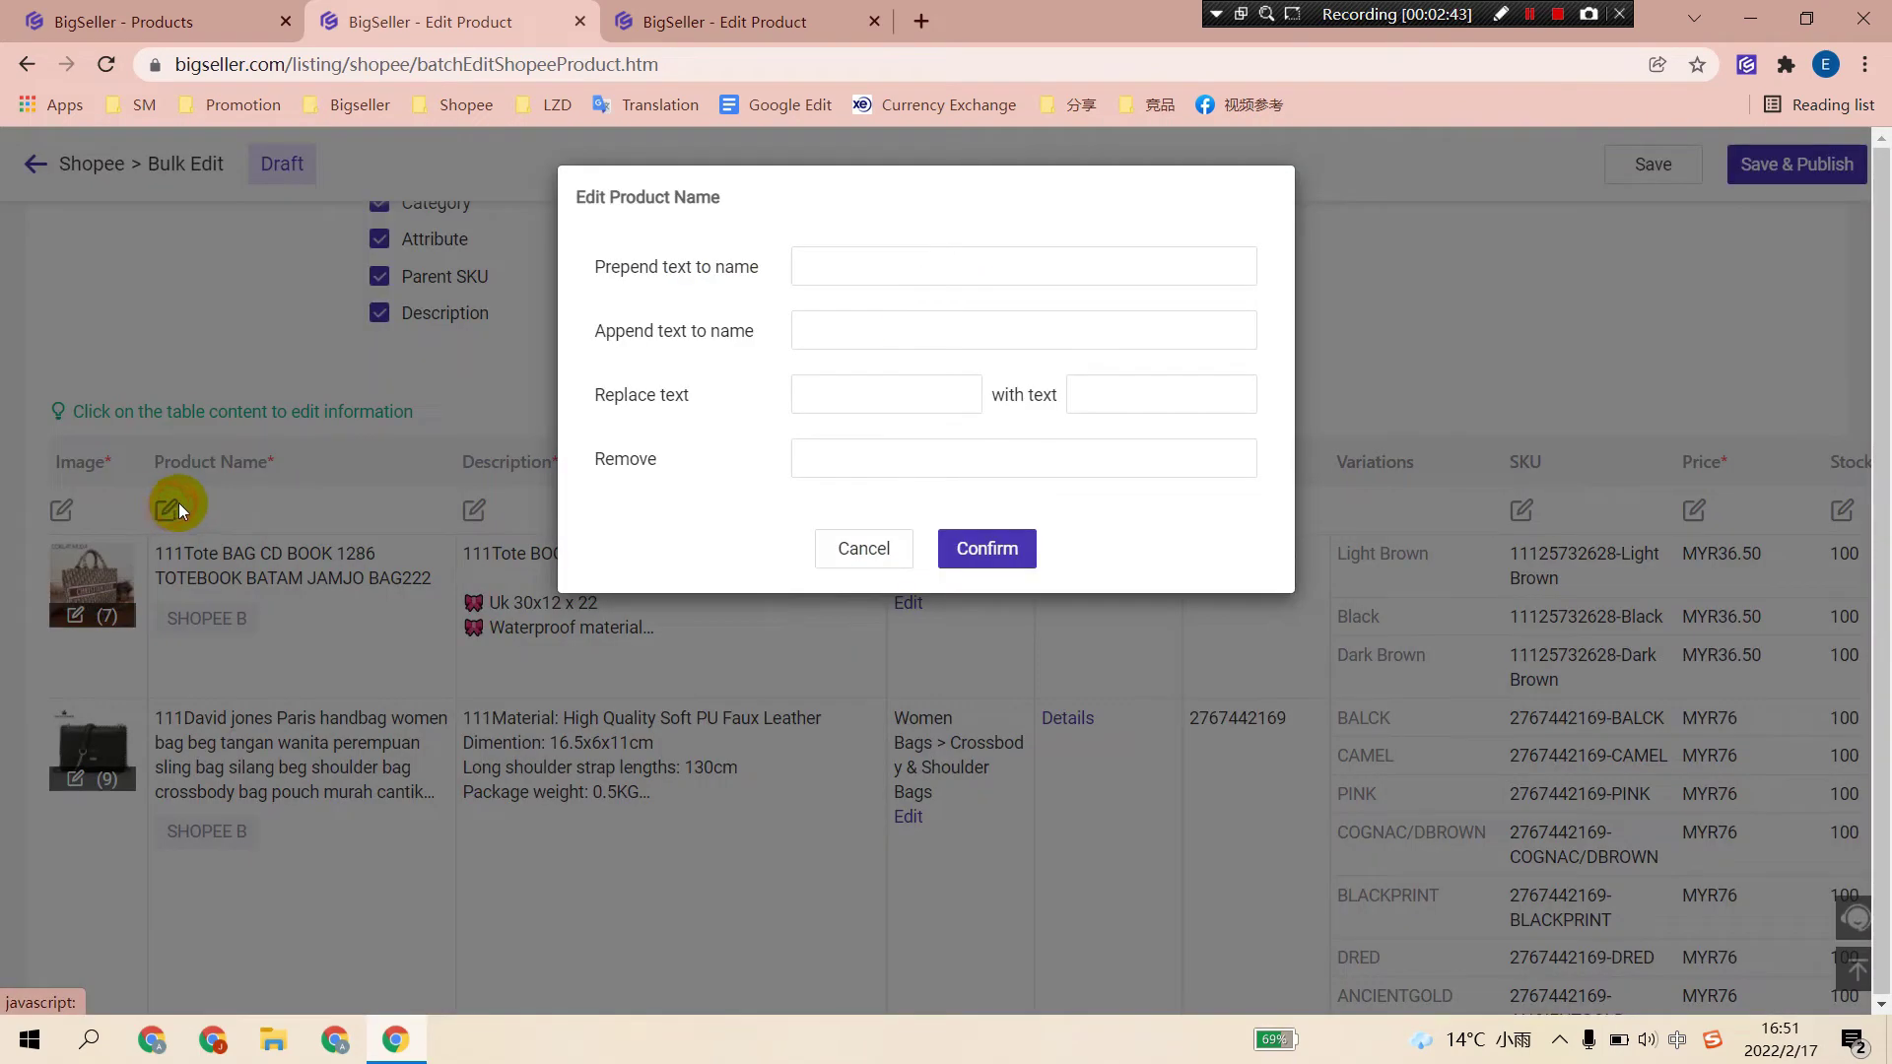
click(829, 267)
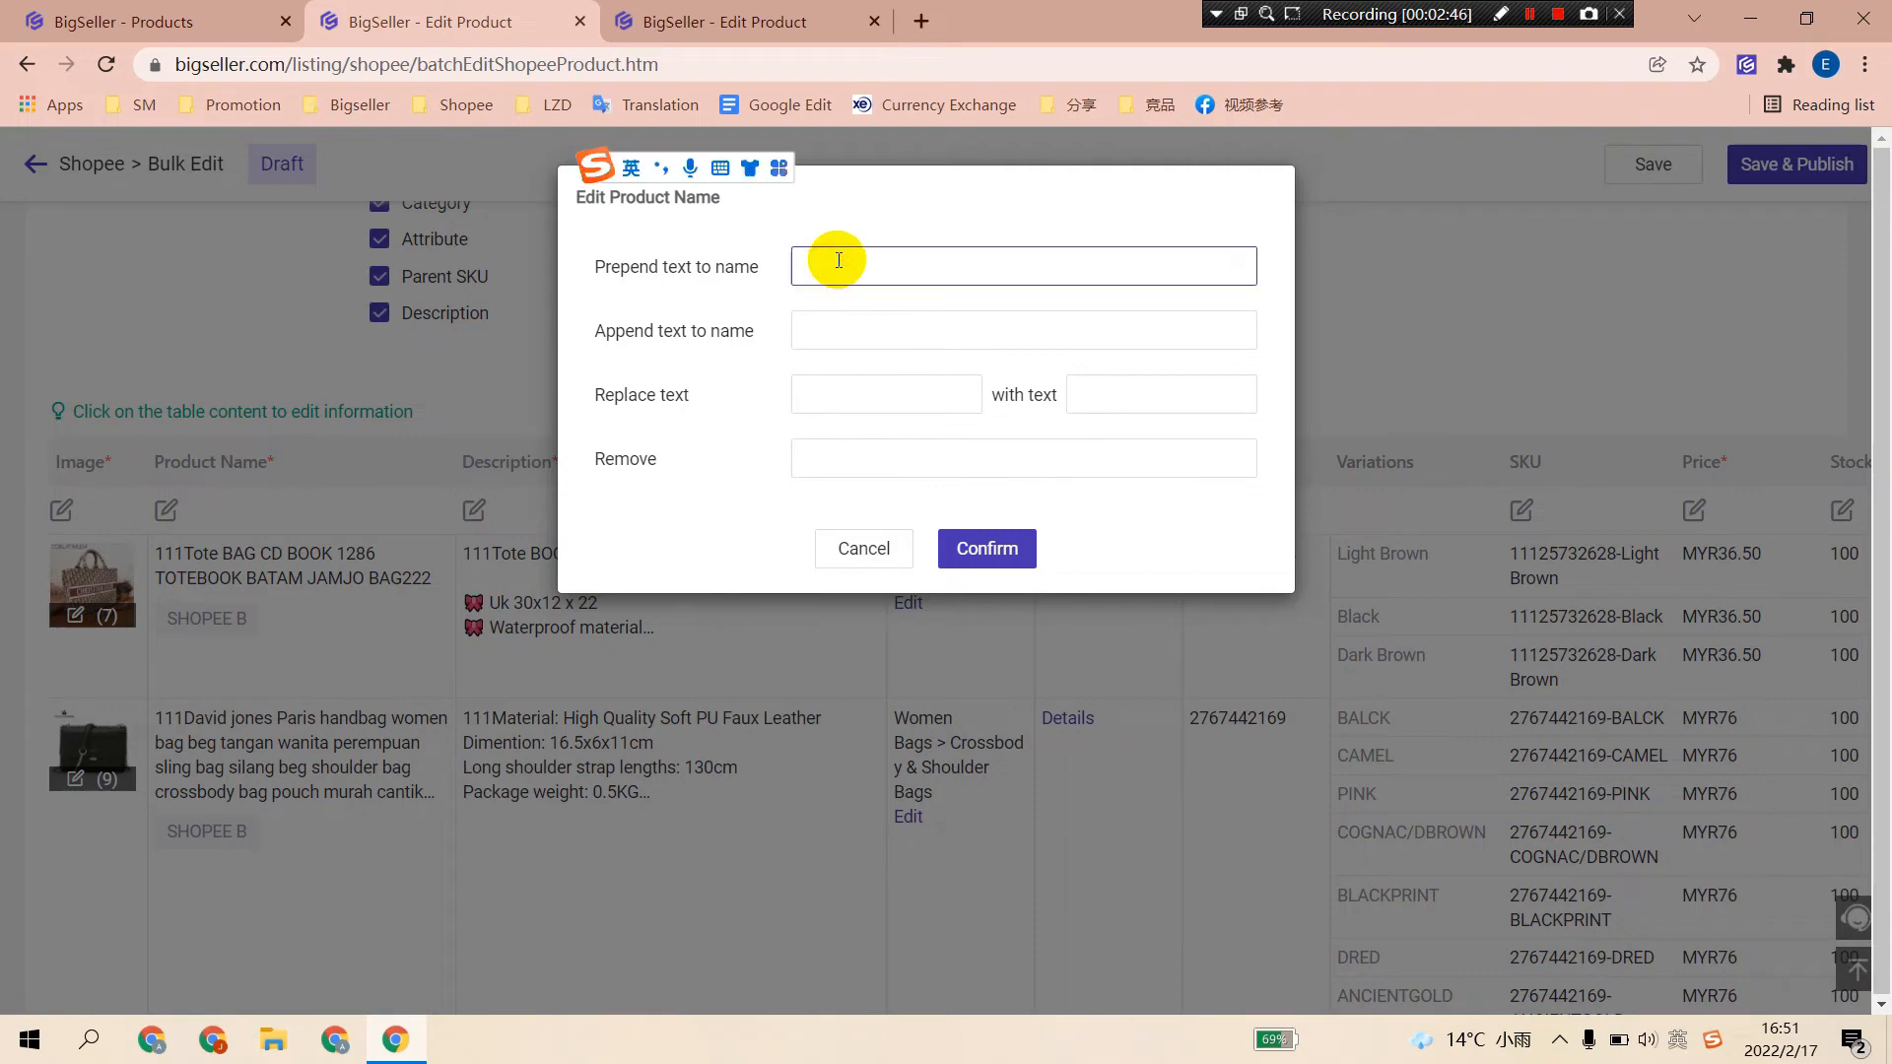
text(shop name)
click(988, 548)
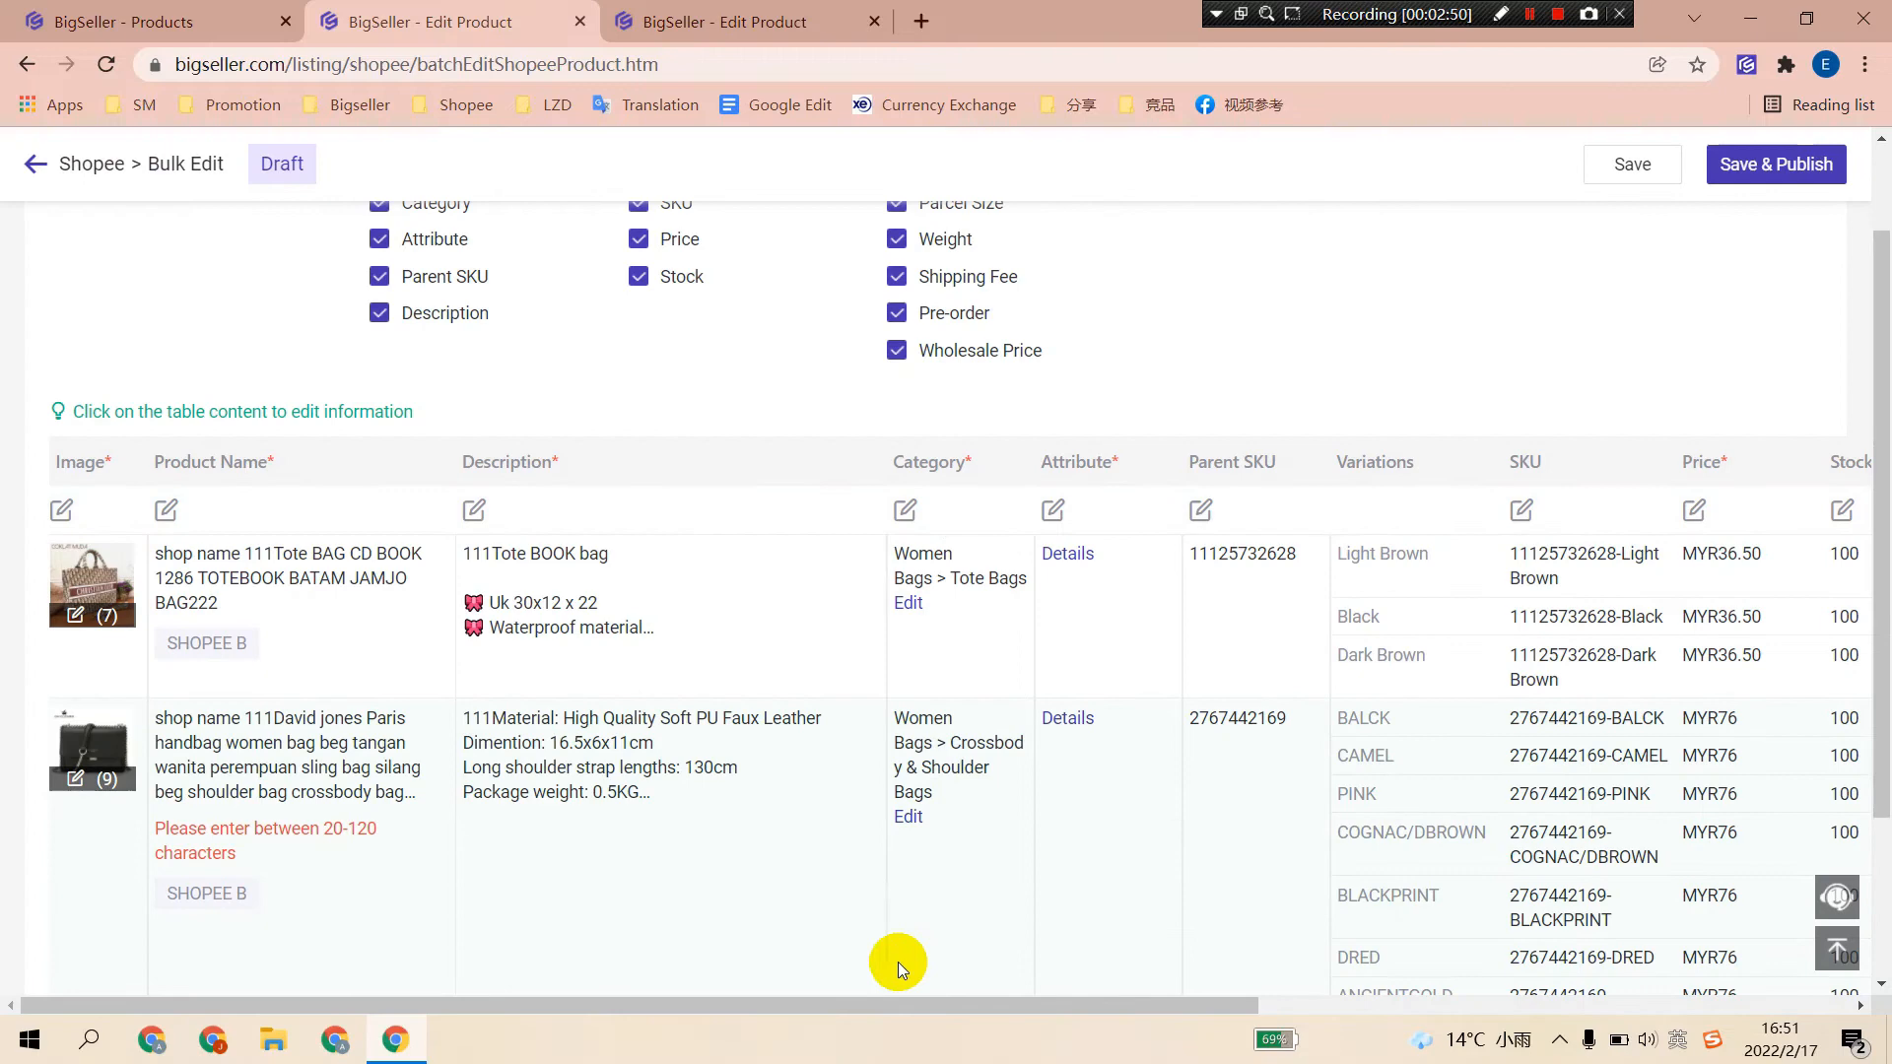
Delete the trailing words of the David Jones handbag name to fit the 76-character limit.
click(198, 726)
mouse_move(324, 814)
mouse_down()
mouse_move(249, 814)
mouse_move(236, 788)
mouse_move(301, 767)
mouse_up()
key(BackSpace)
key(BackSpace)
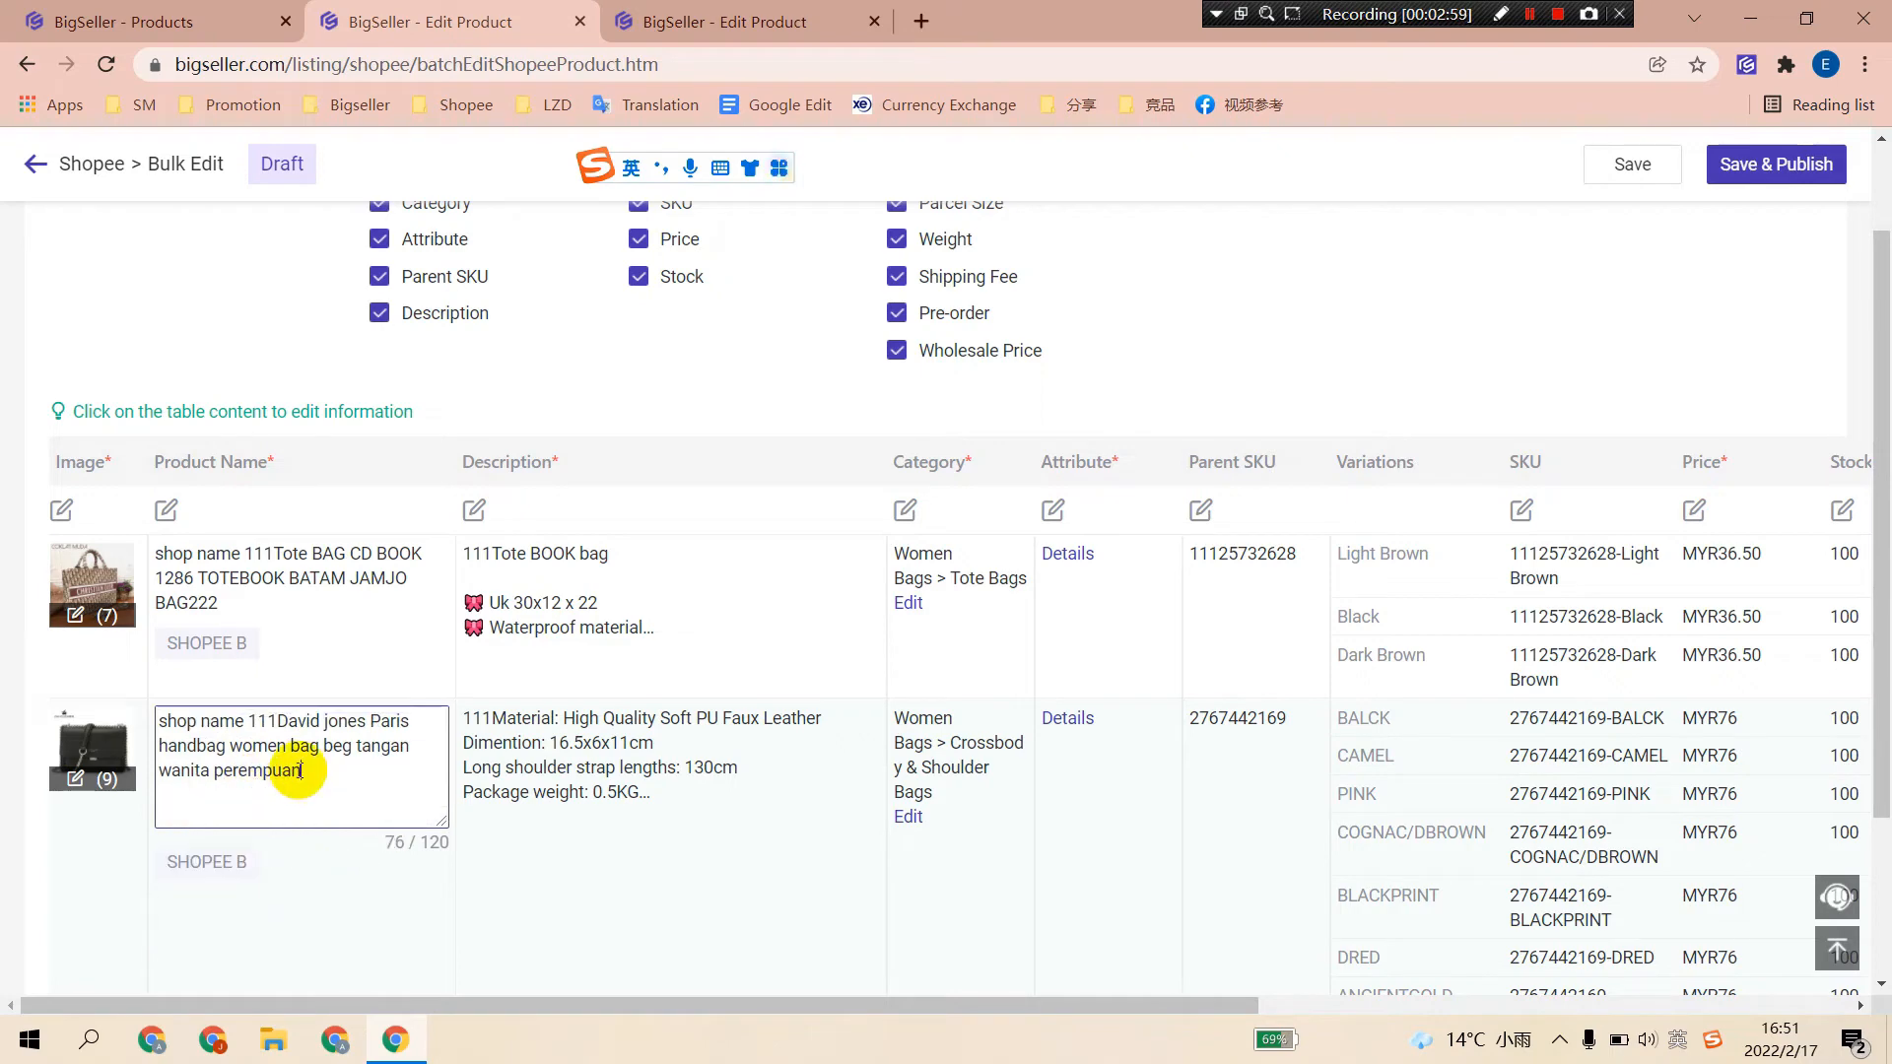
drag(1161, 1006, 1478, 1020)
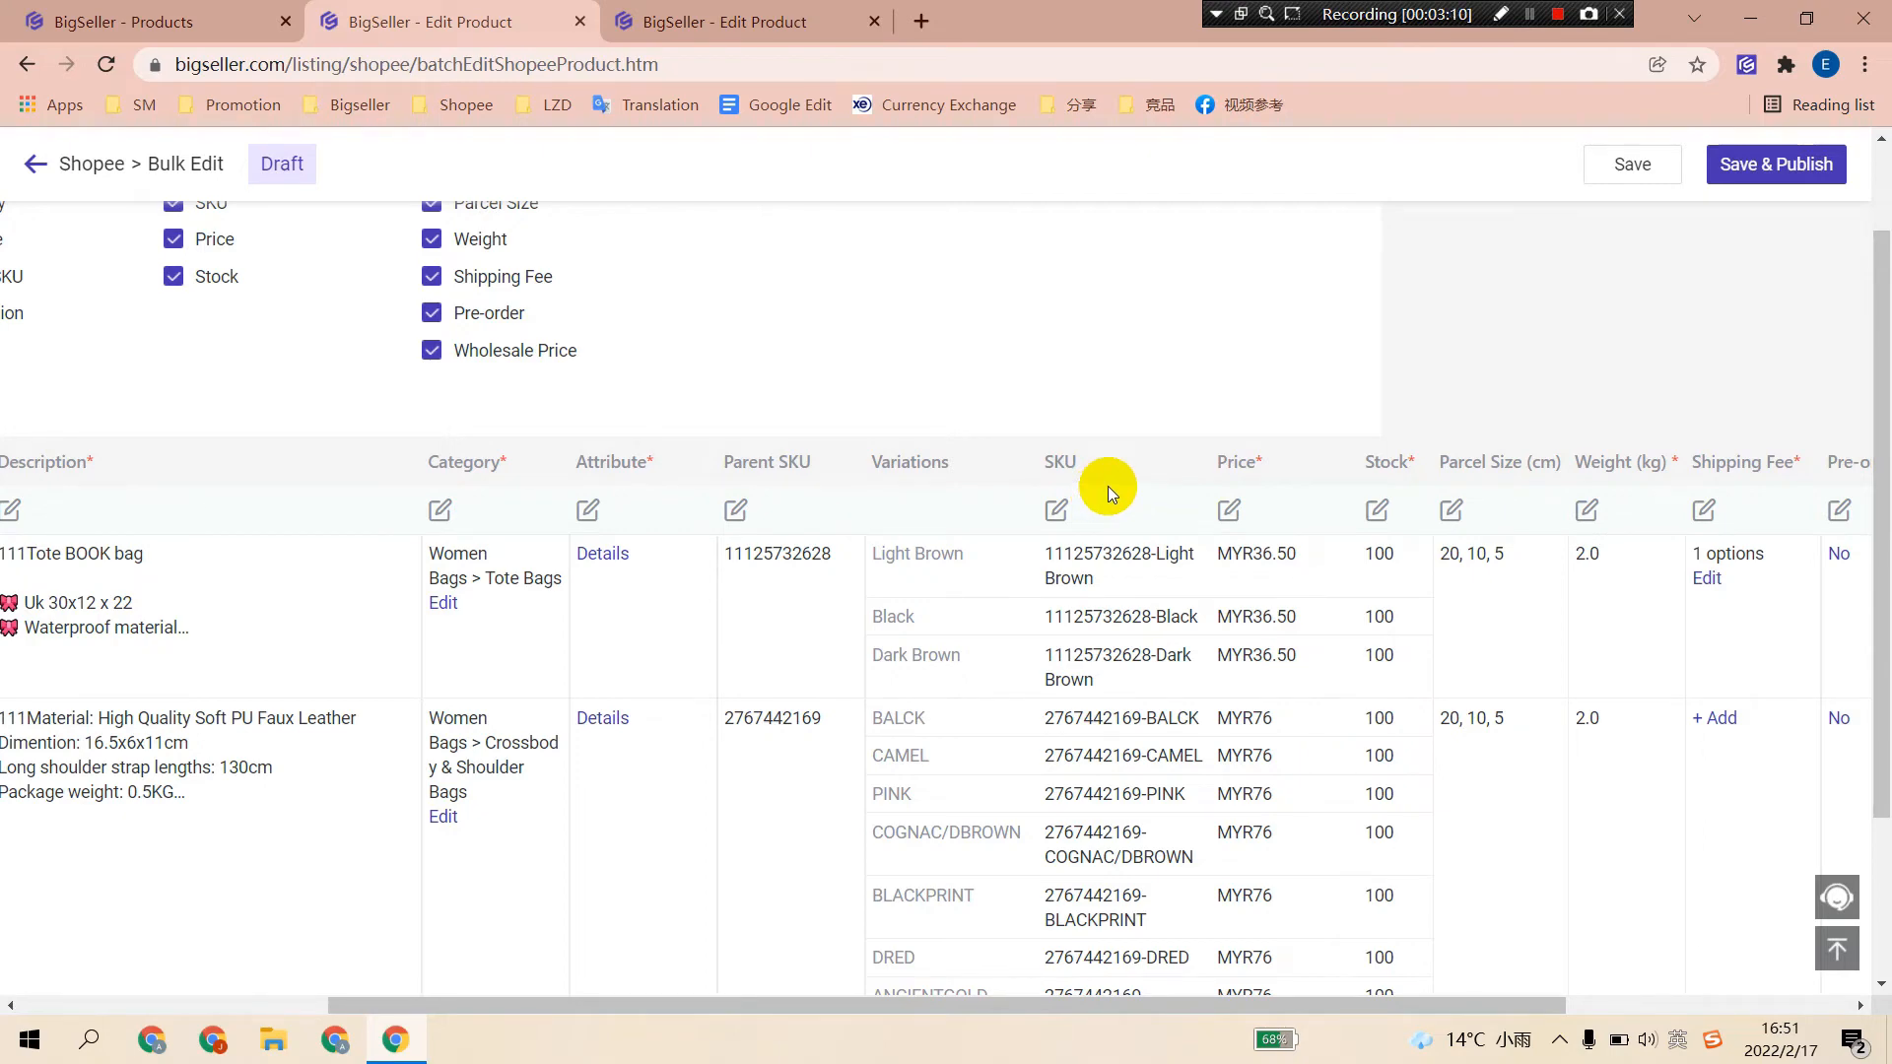
drag(1055, 1004, 1182, 1006)
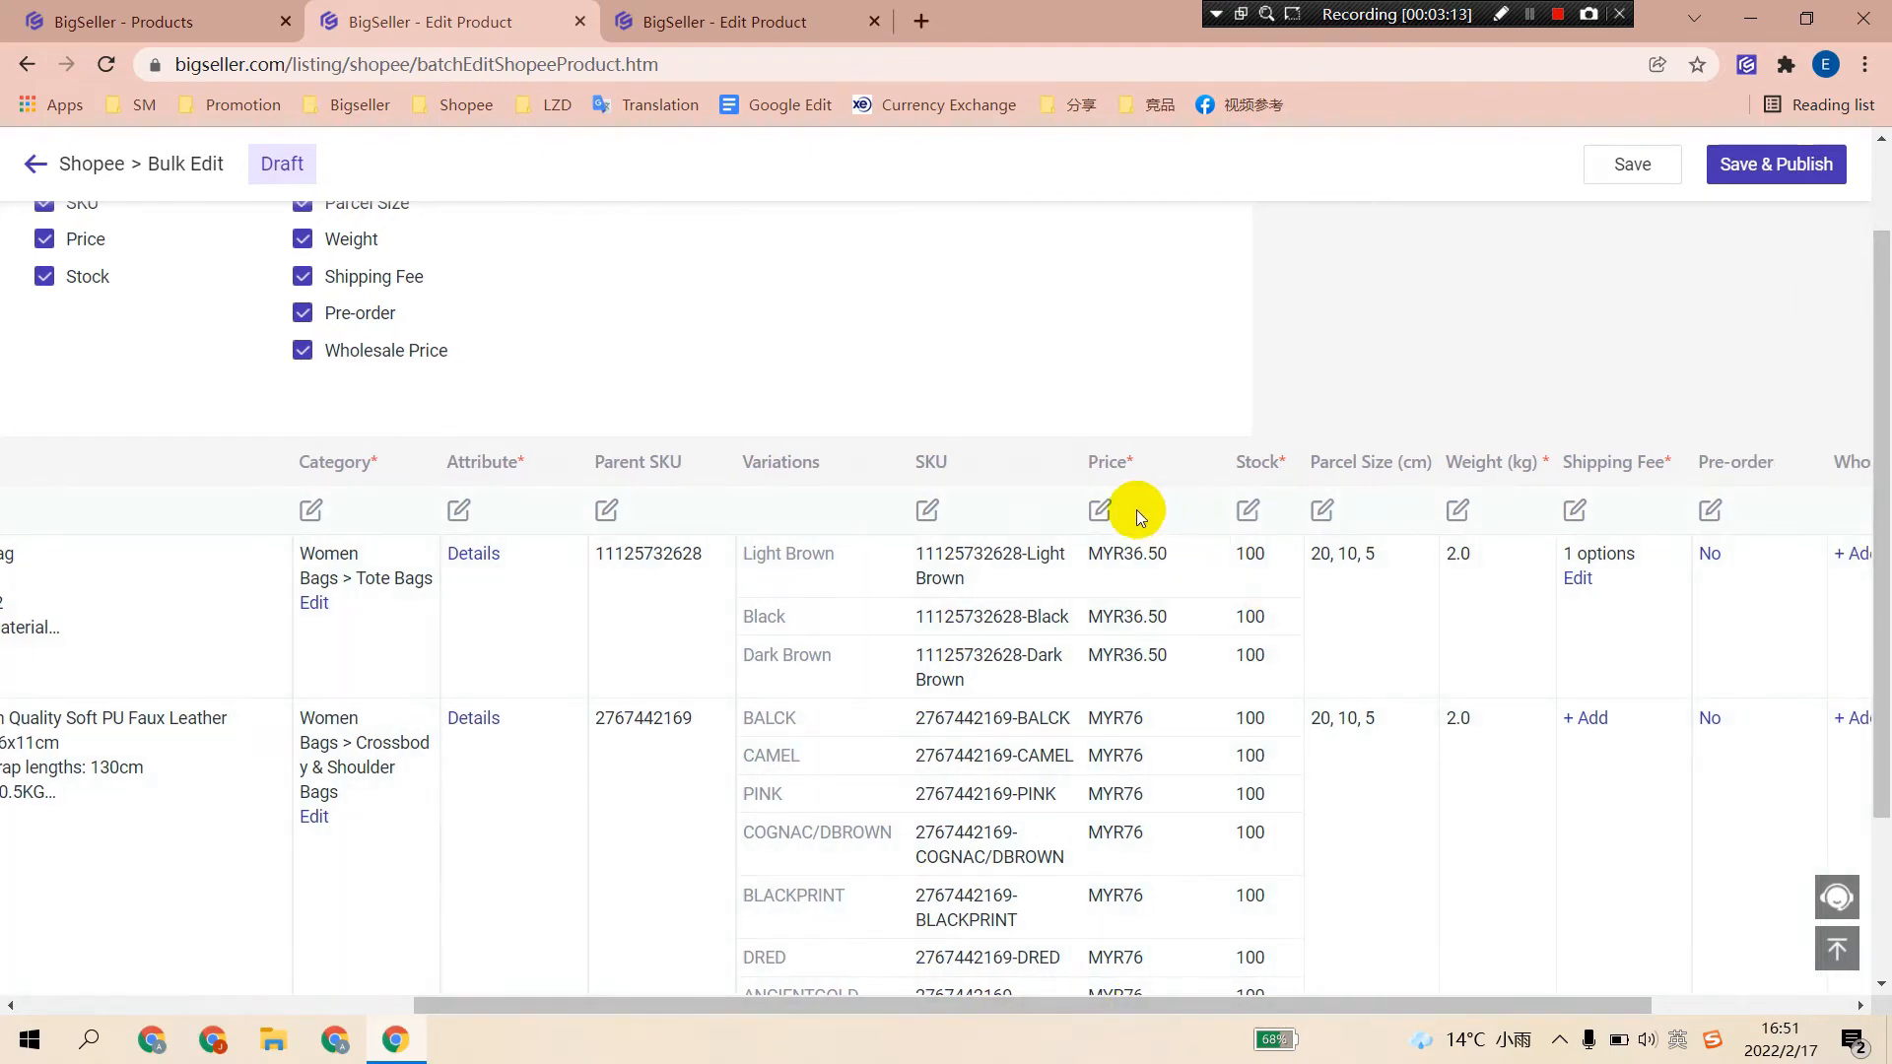
Raise all variation prices by 100 percent, giving MYR 73 and MYR 152.
click(1100, 509)
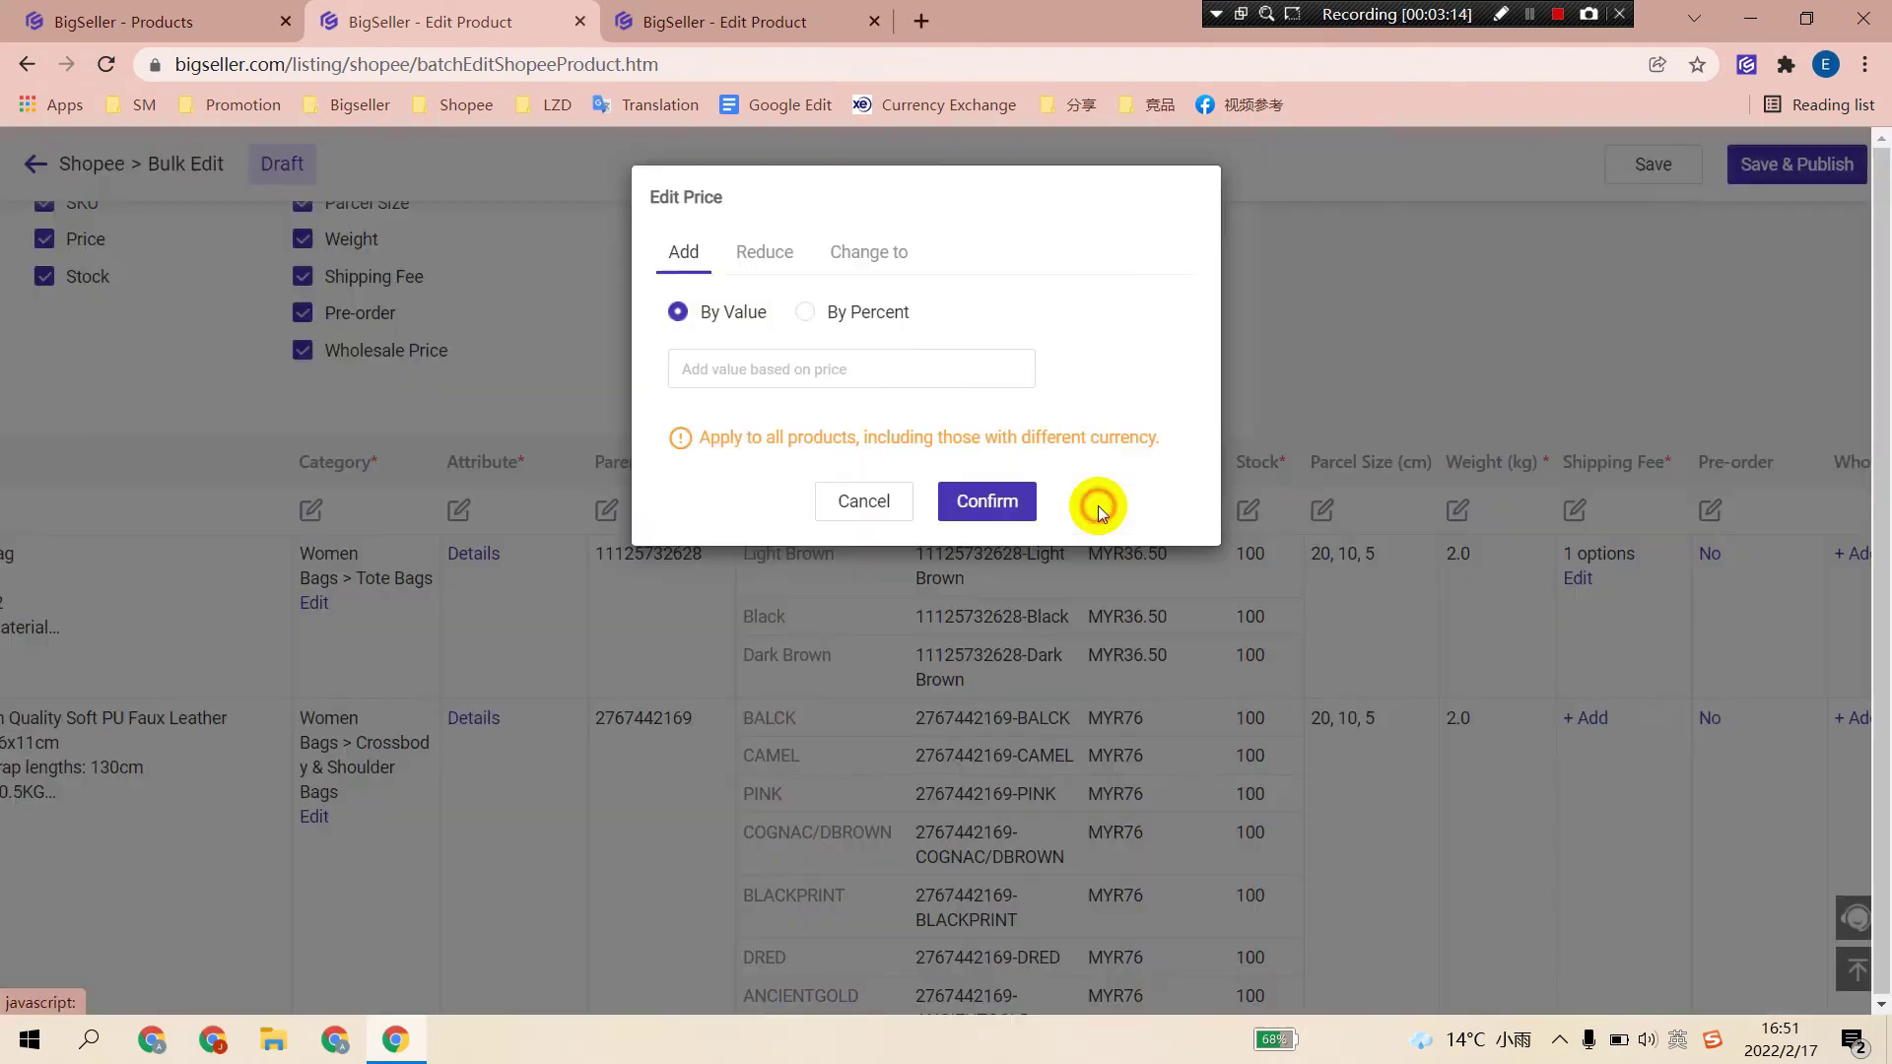
click(807, 313)
click(835, 368)
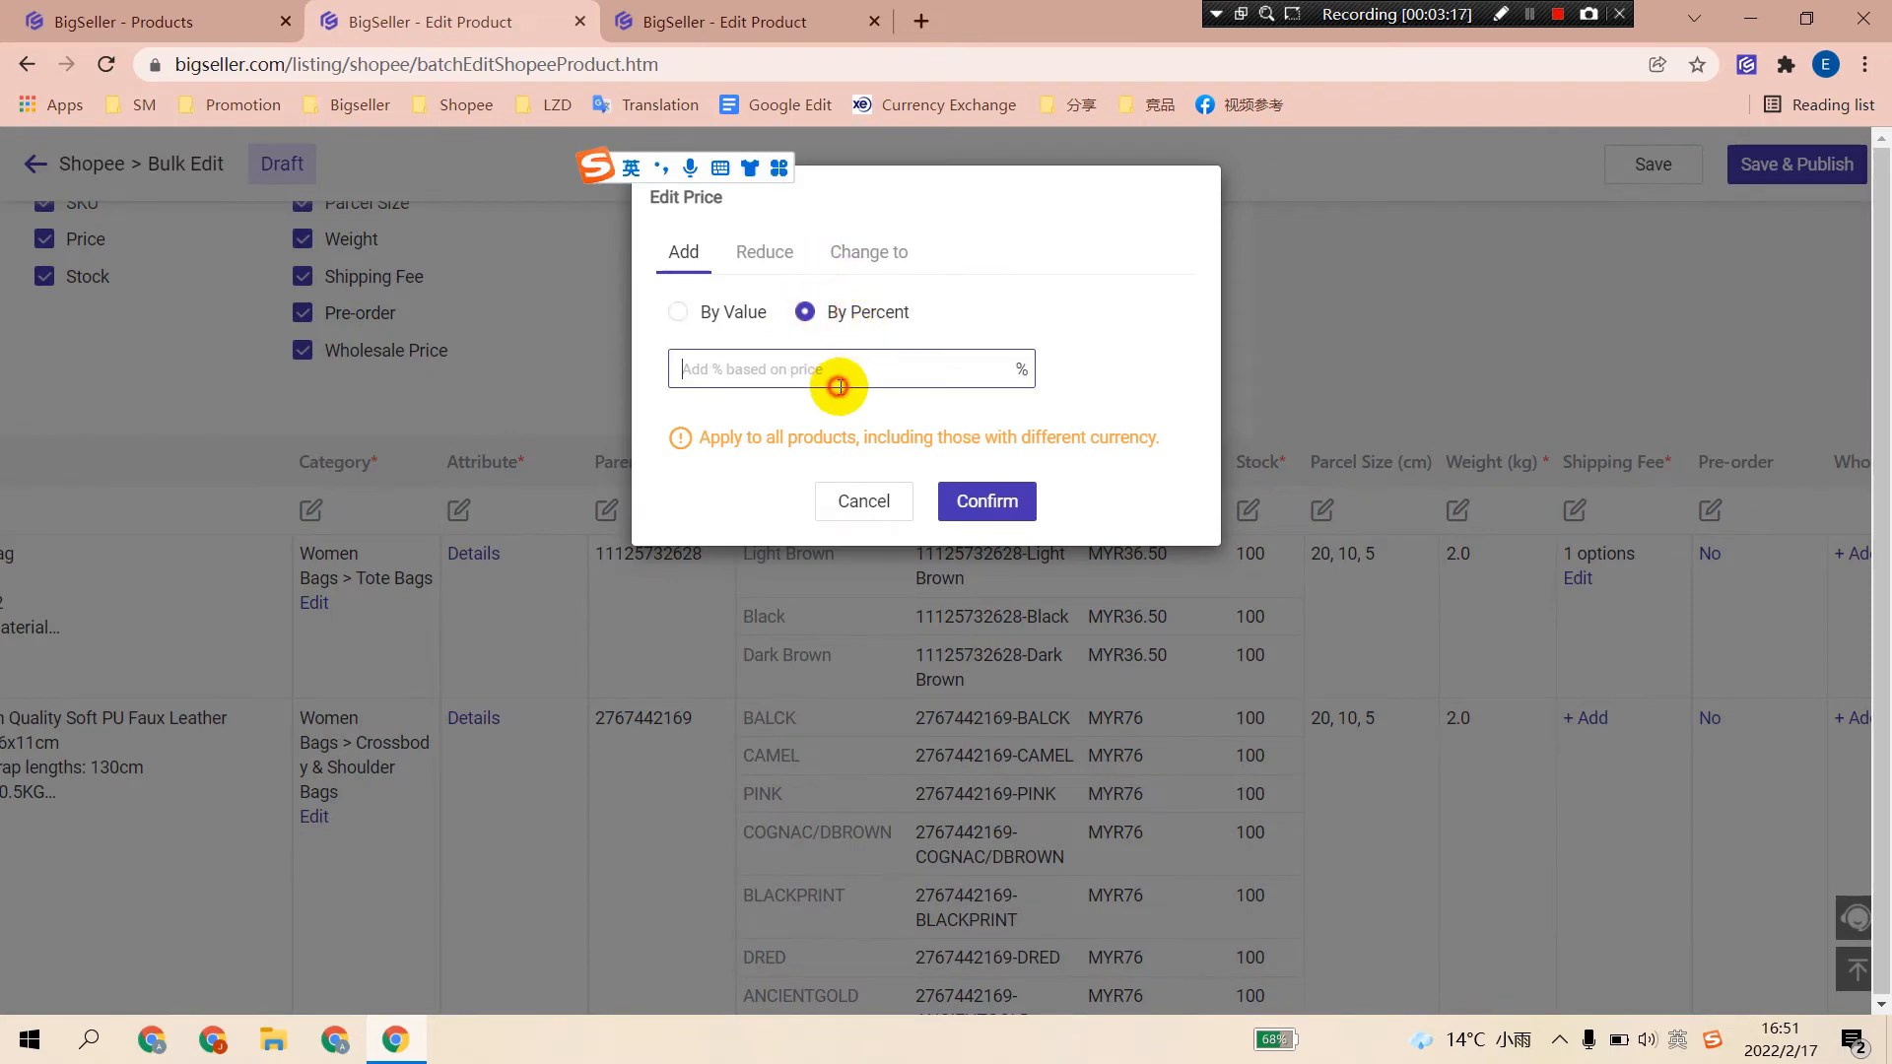
text(100)
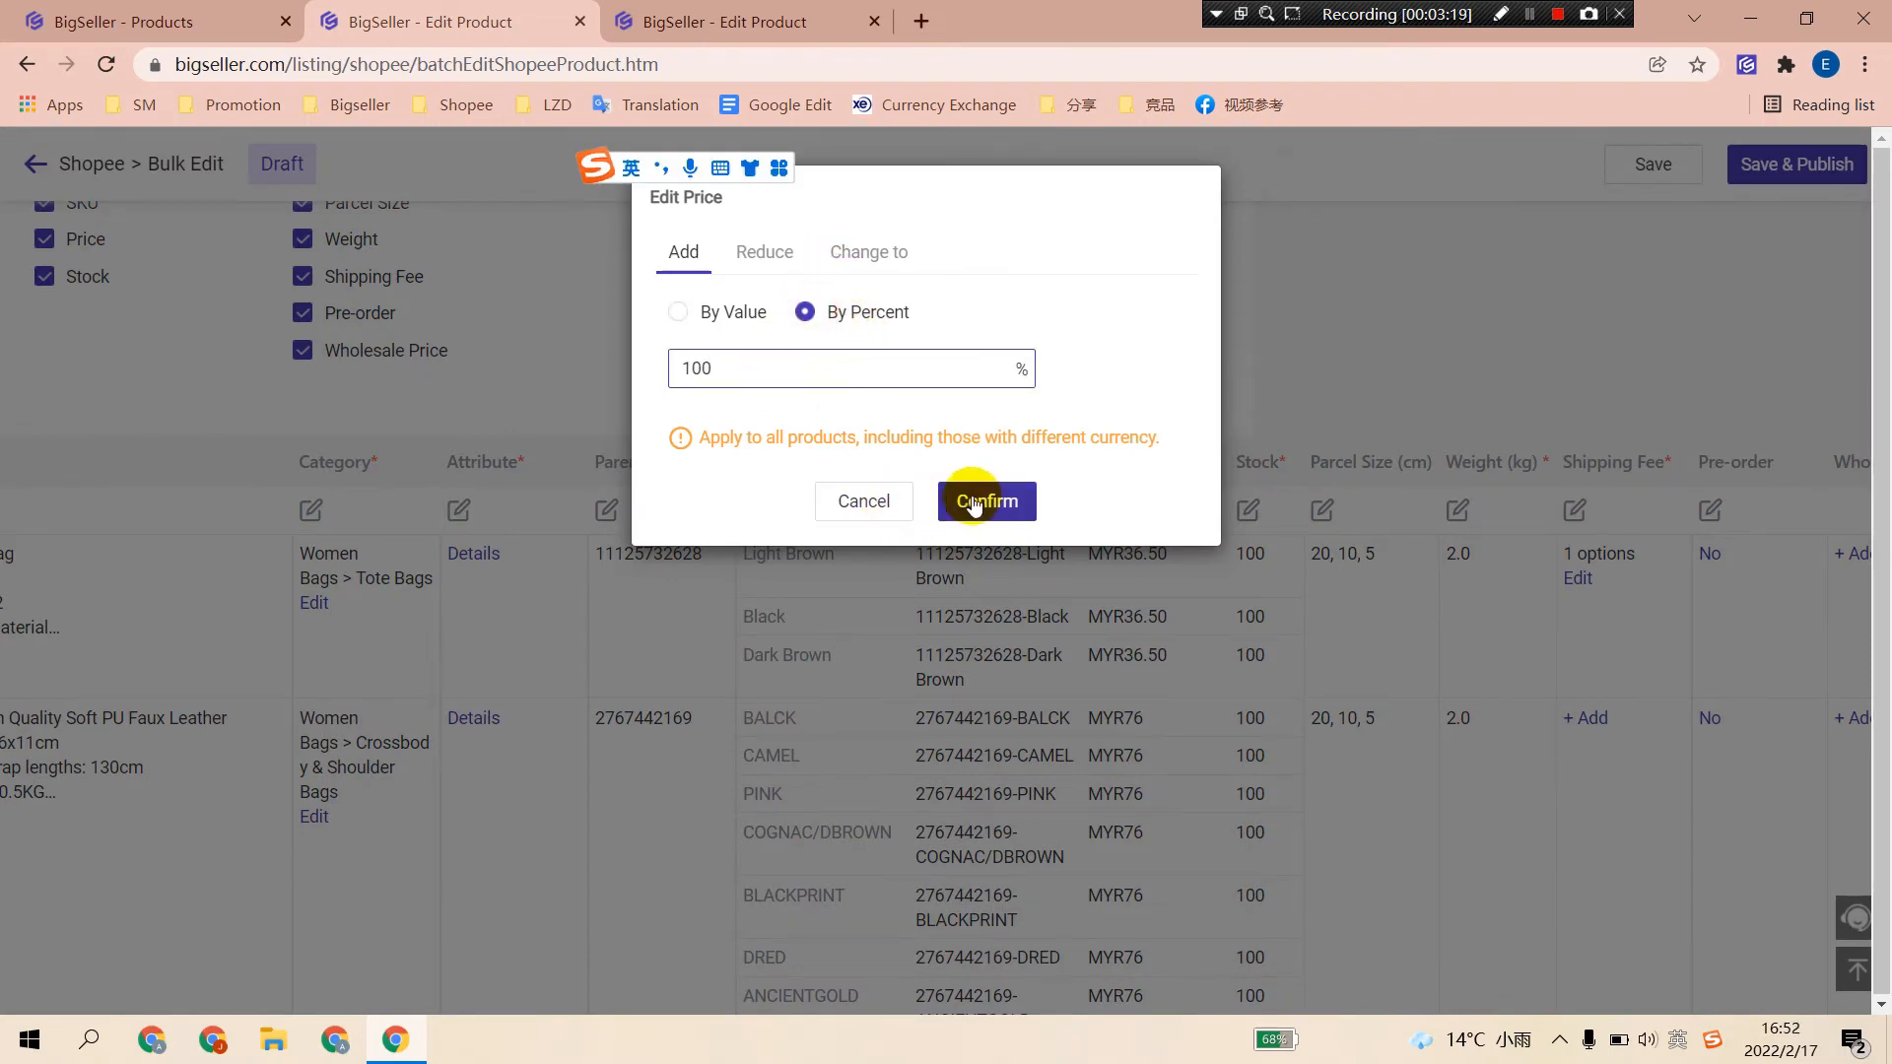
click(986, 501)
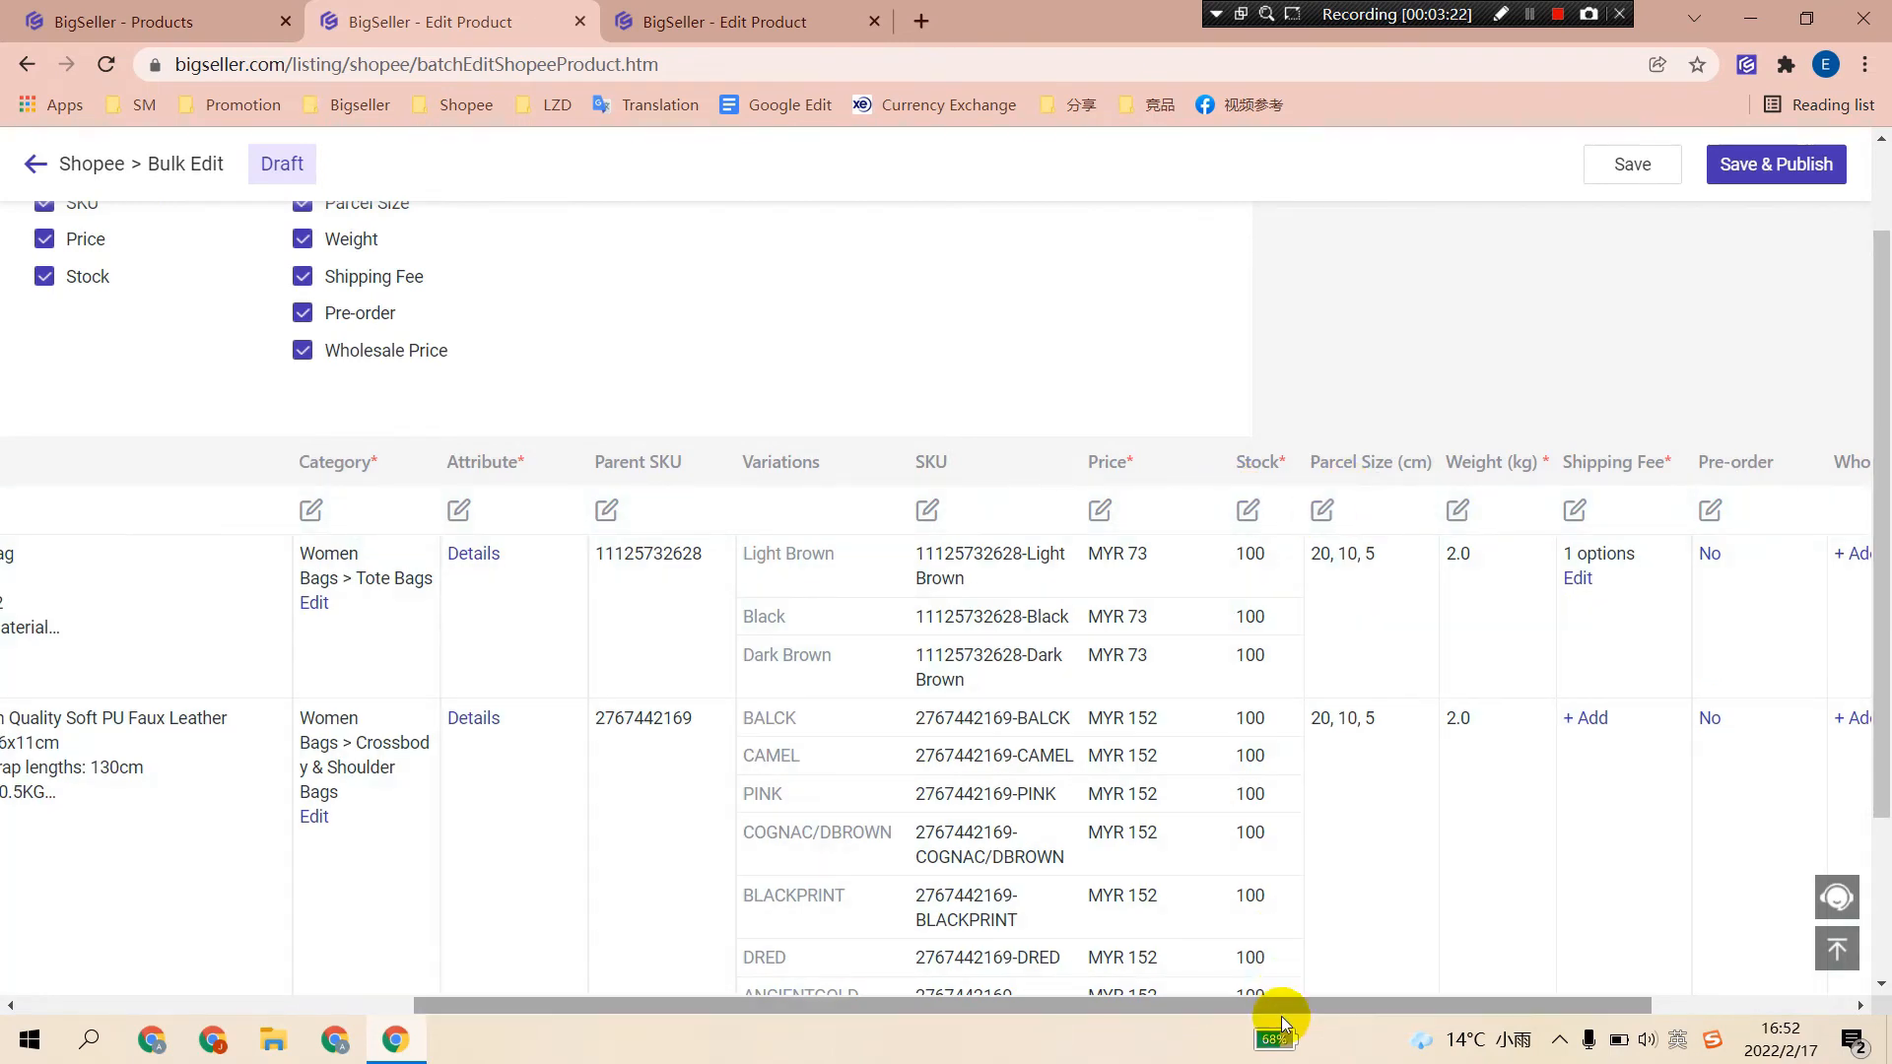
drag(1279, 1005, 1439, 1002)
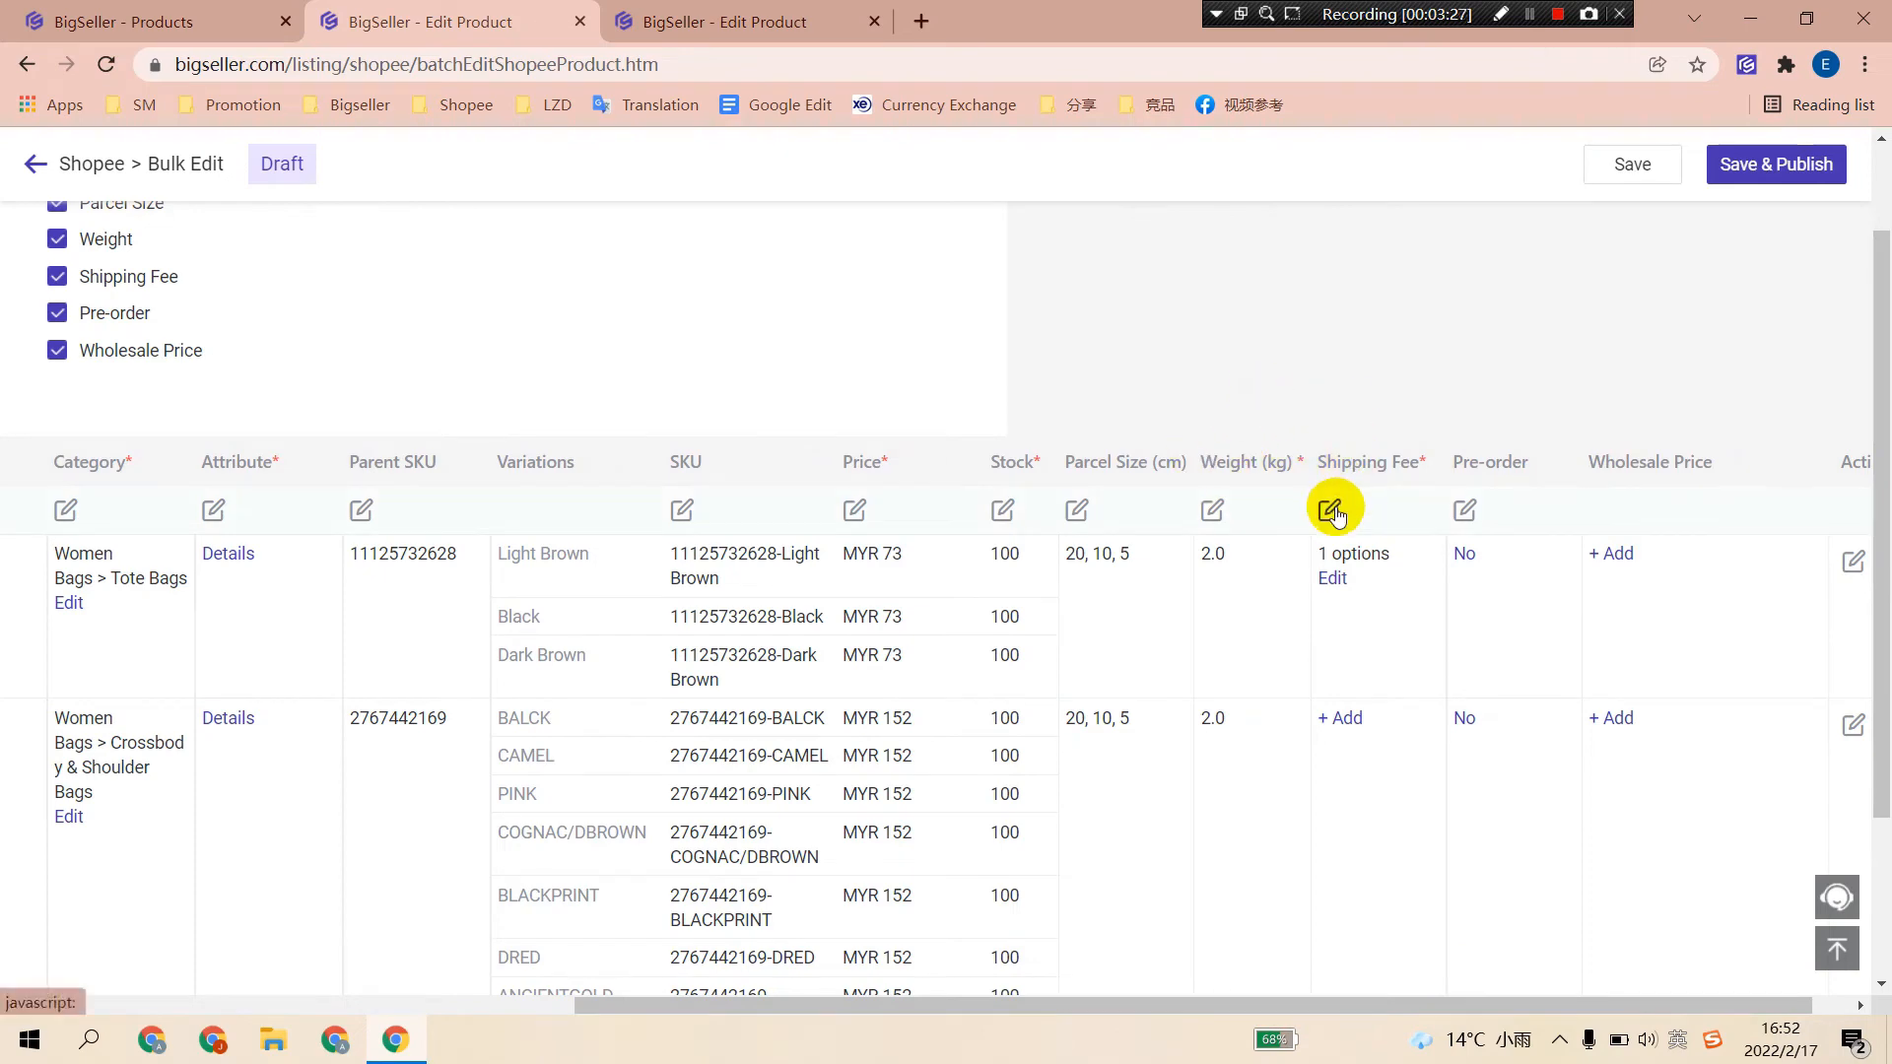
Enable Standard Delivery with Shopee Estimated Fee for both drafts.
click(1328, 510)
click(492, 380)
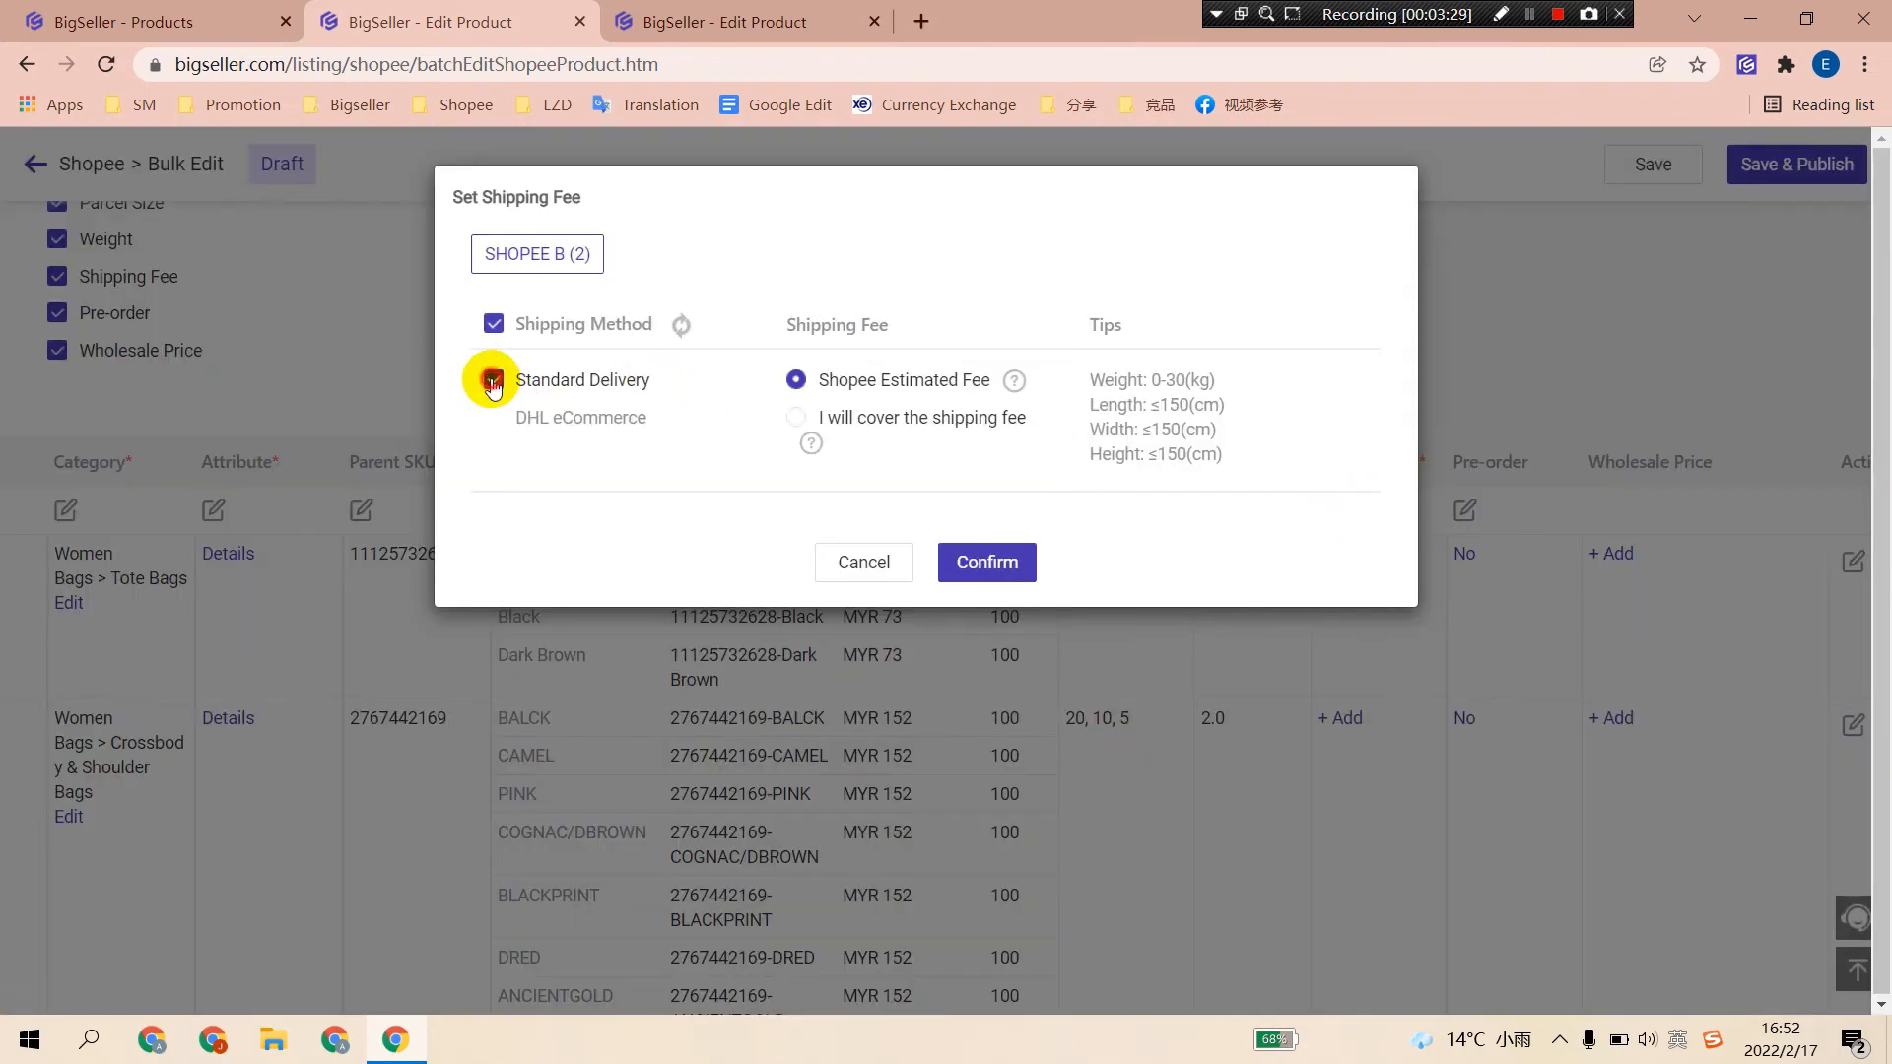
click(1008, 558)
drag(1411, 1006, 1354, 1005)
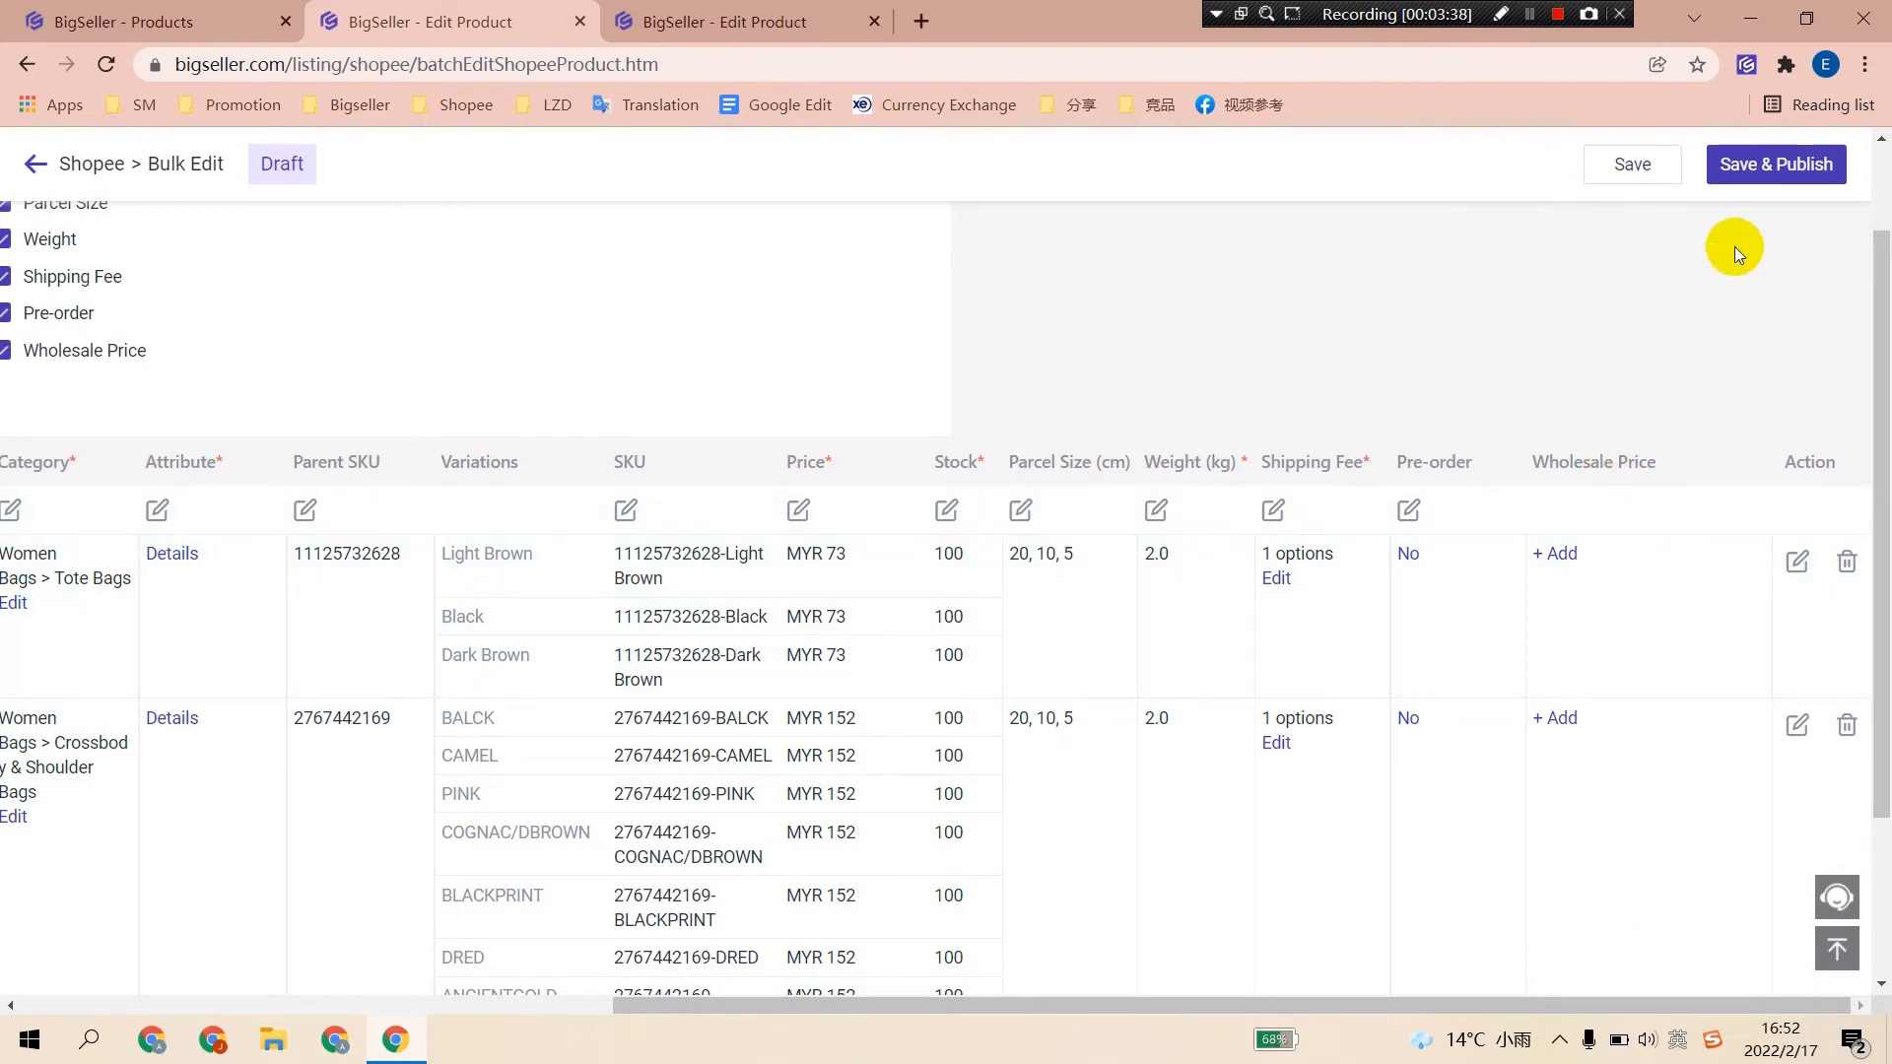
Save the bulk edits (2 succeeded) and close the result to return to the draft list.
click(1652, 175)
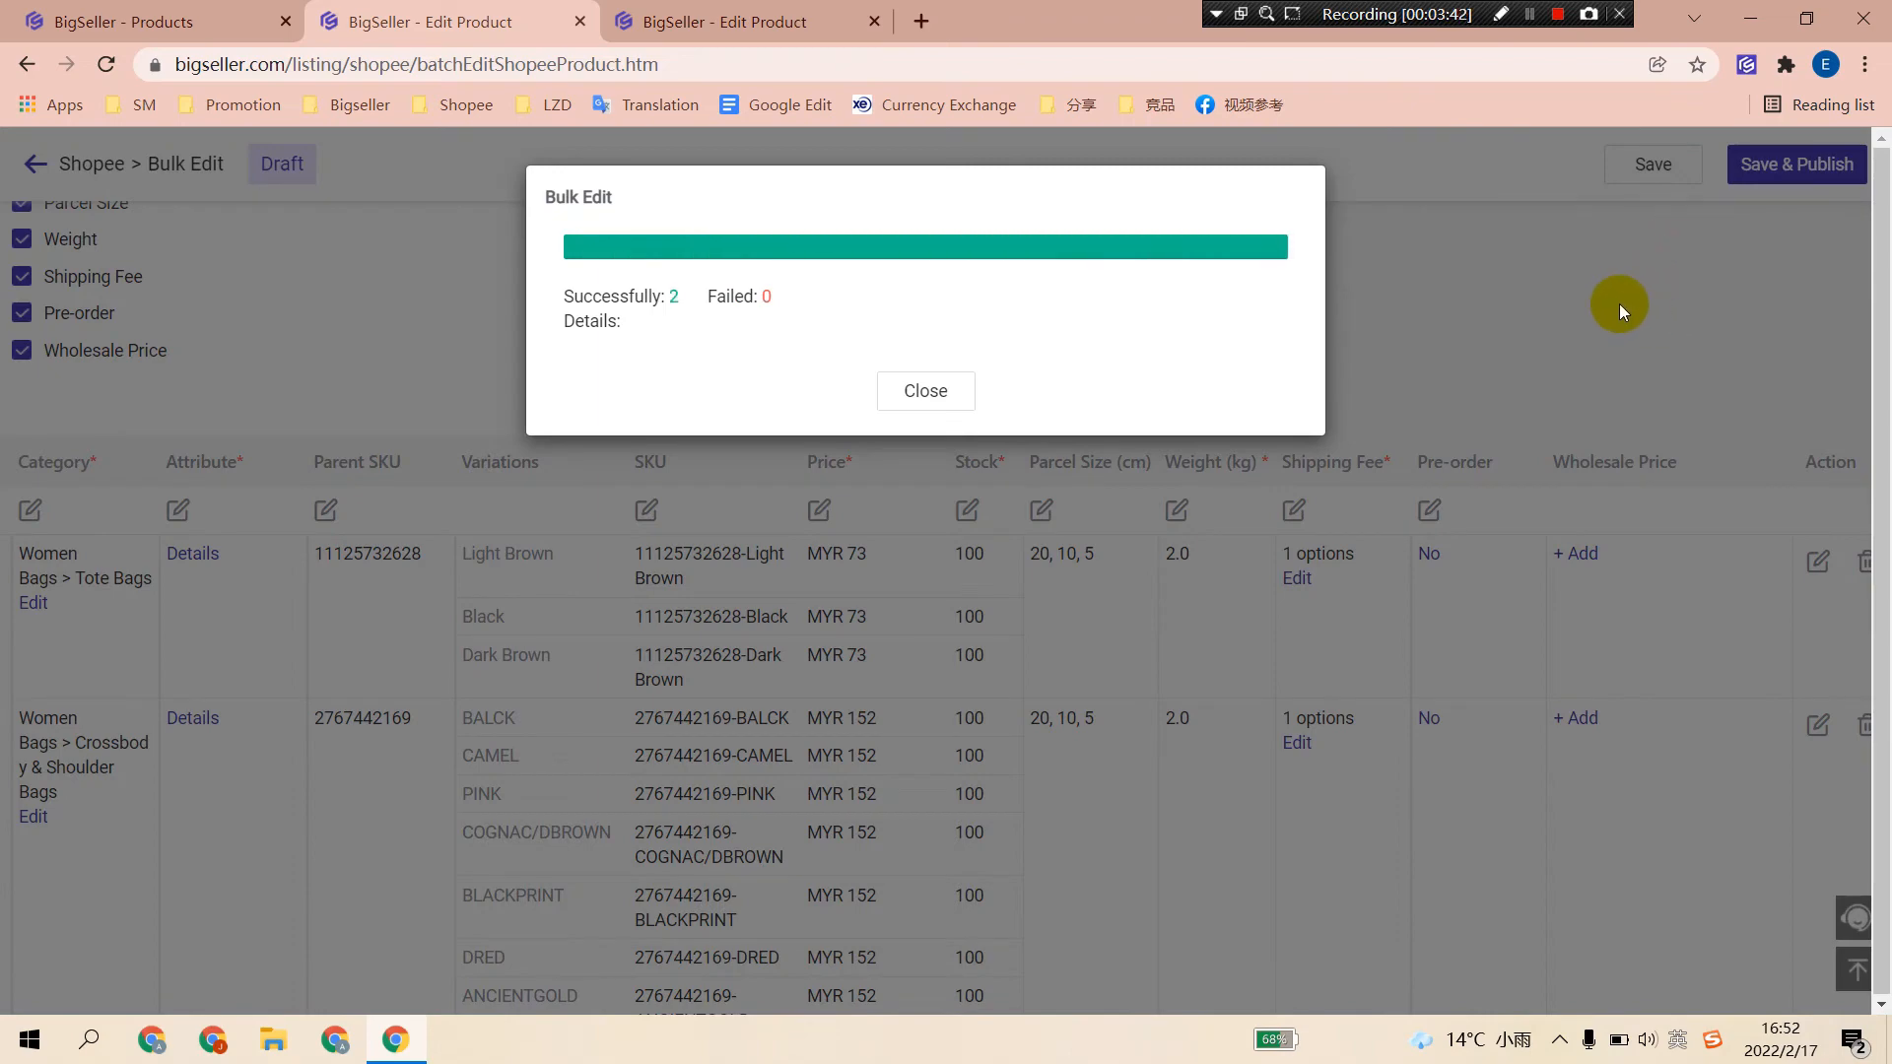
click(925, 390)
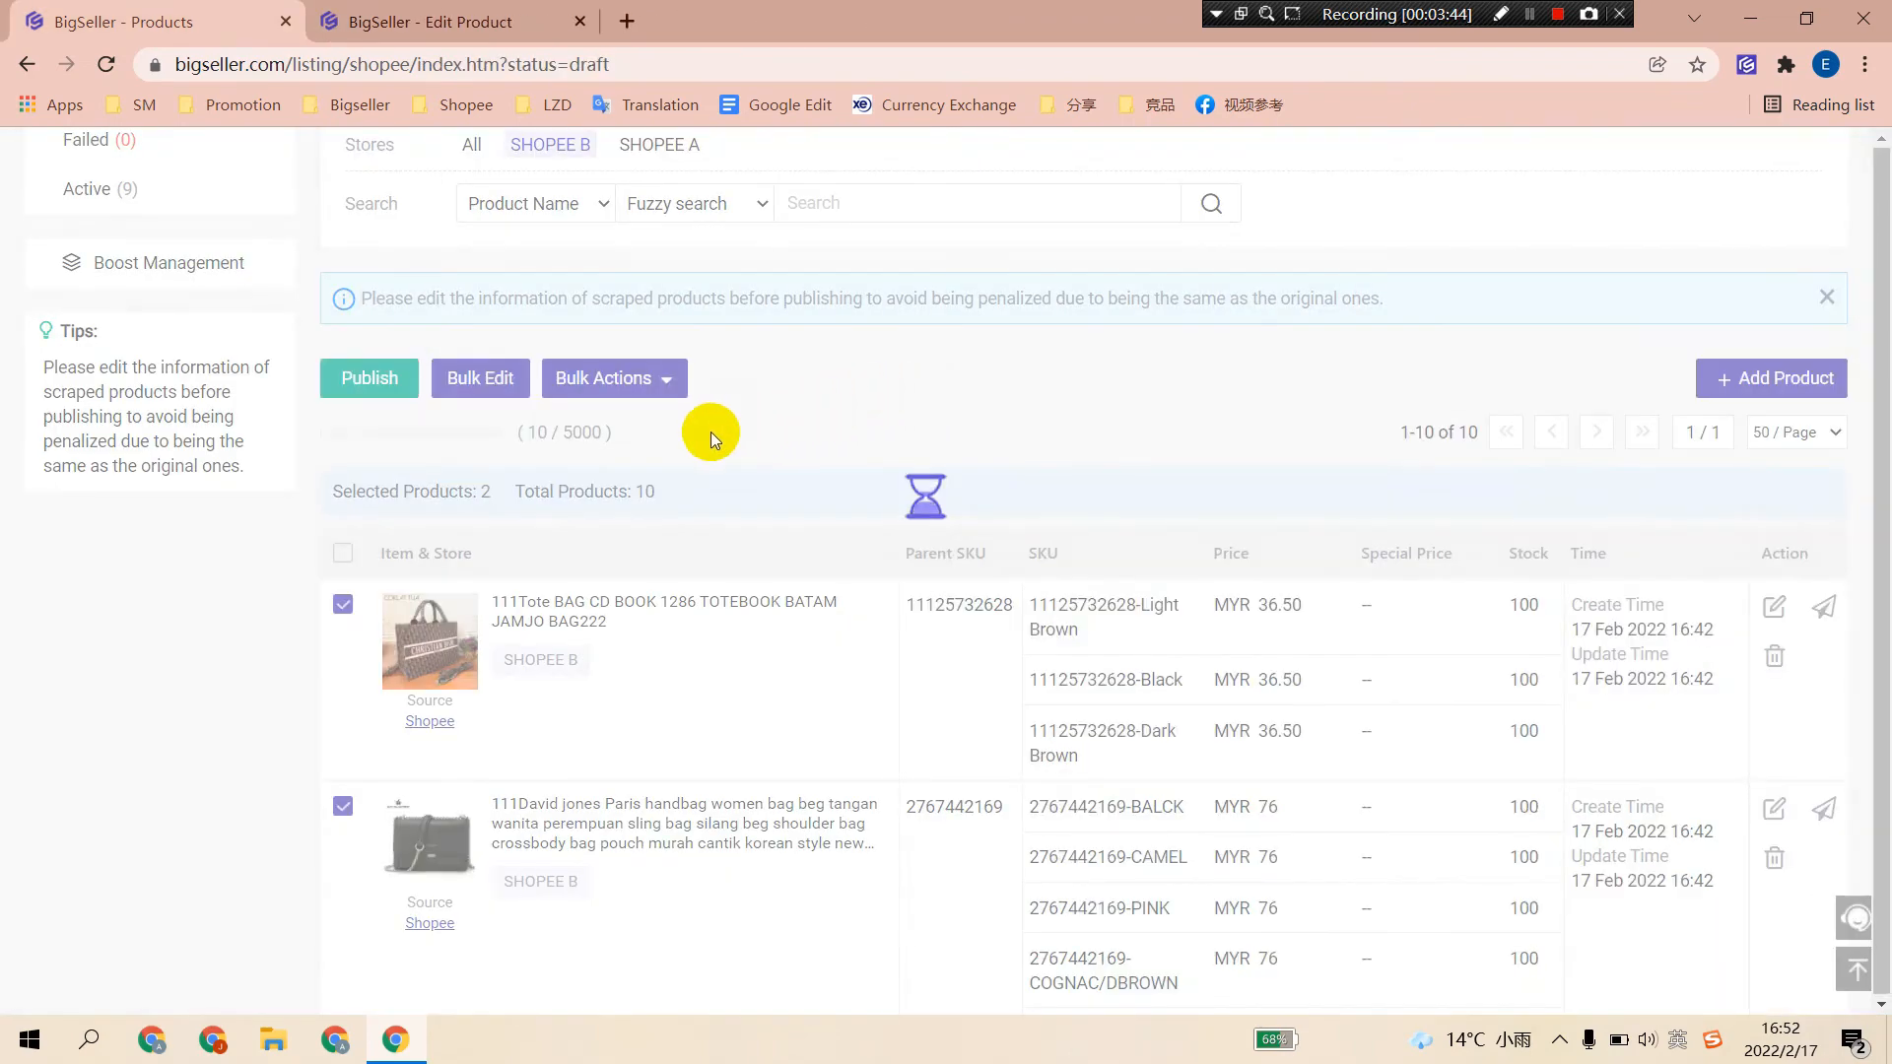
mouse_move(429, 582)
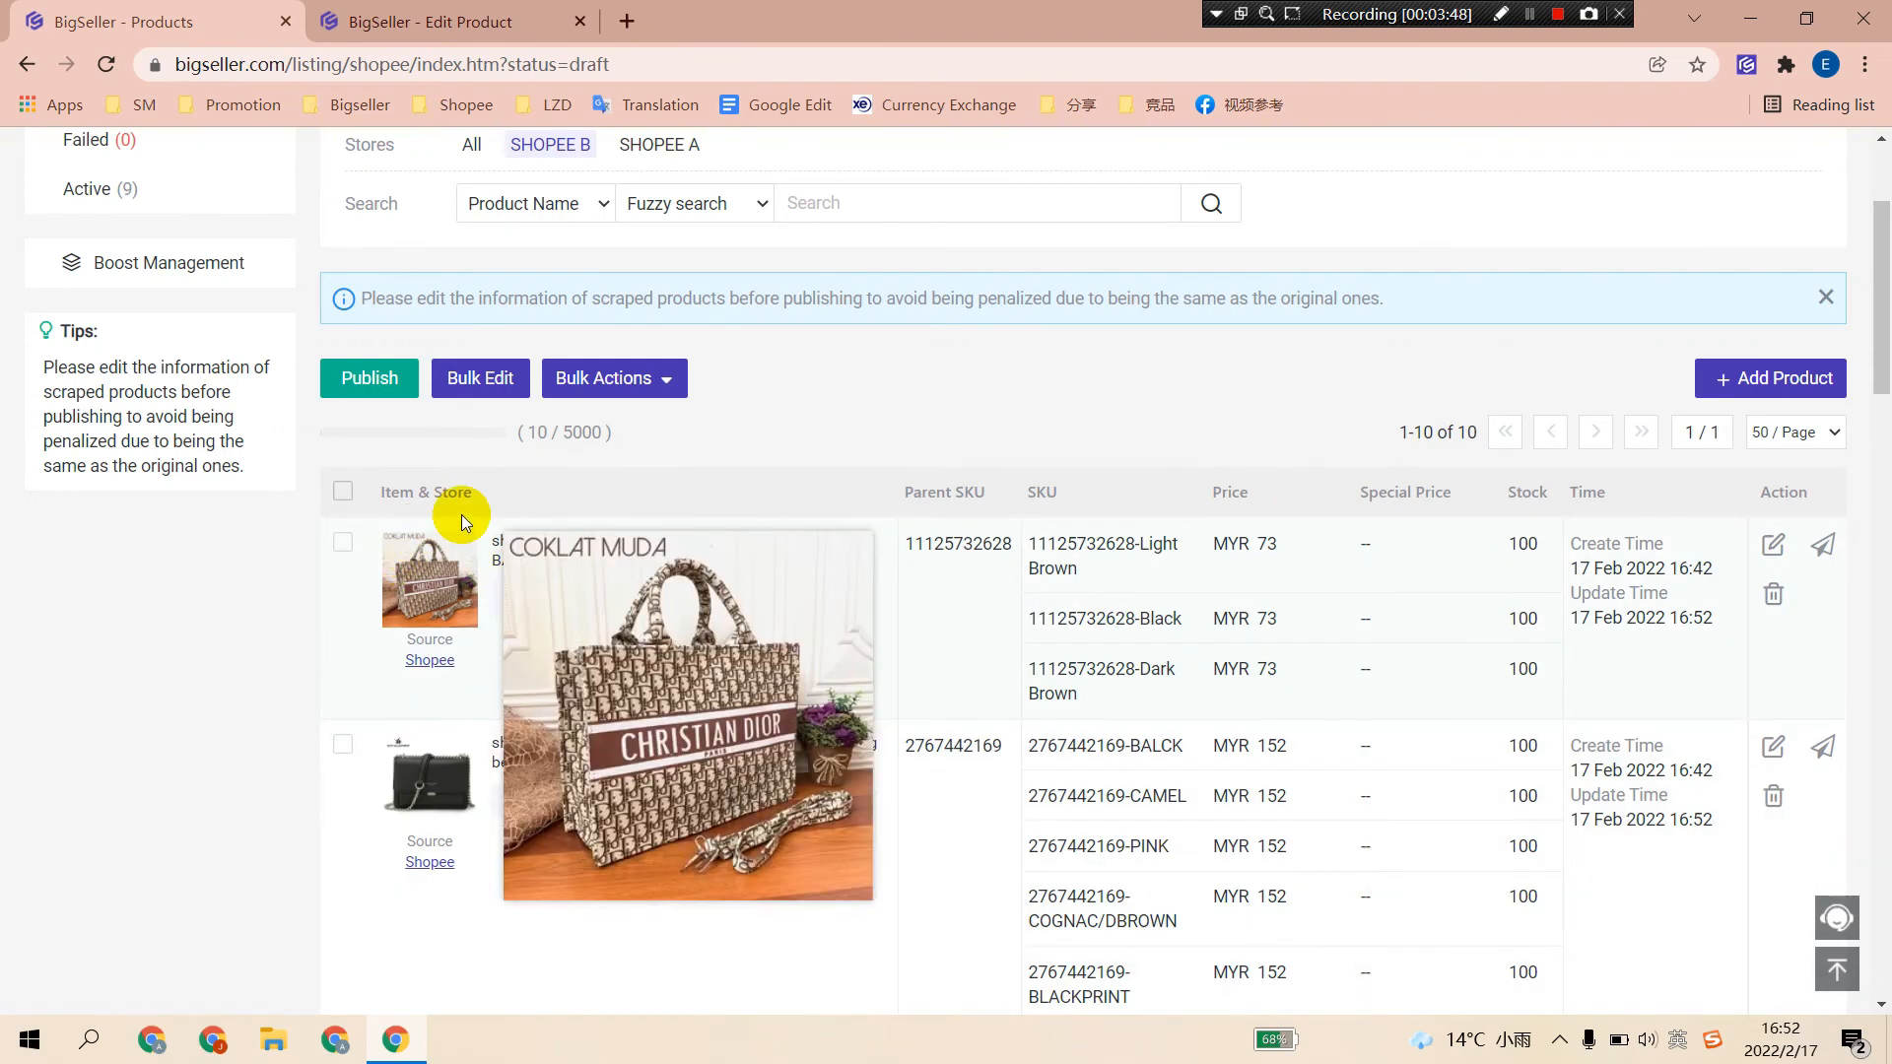
scroll(953, 692, up, 3)
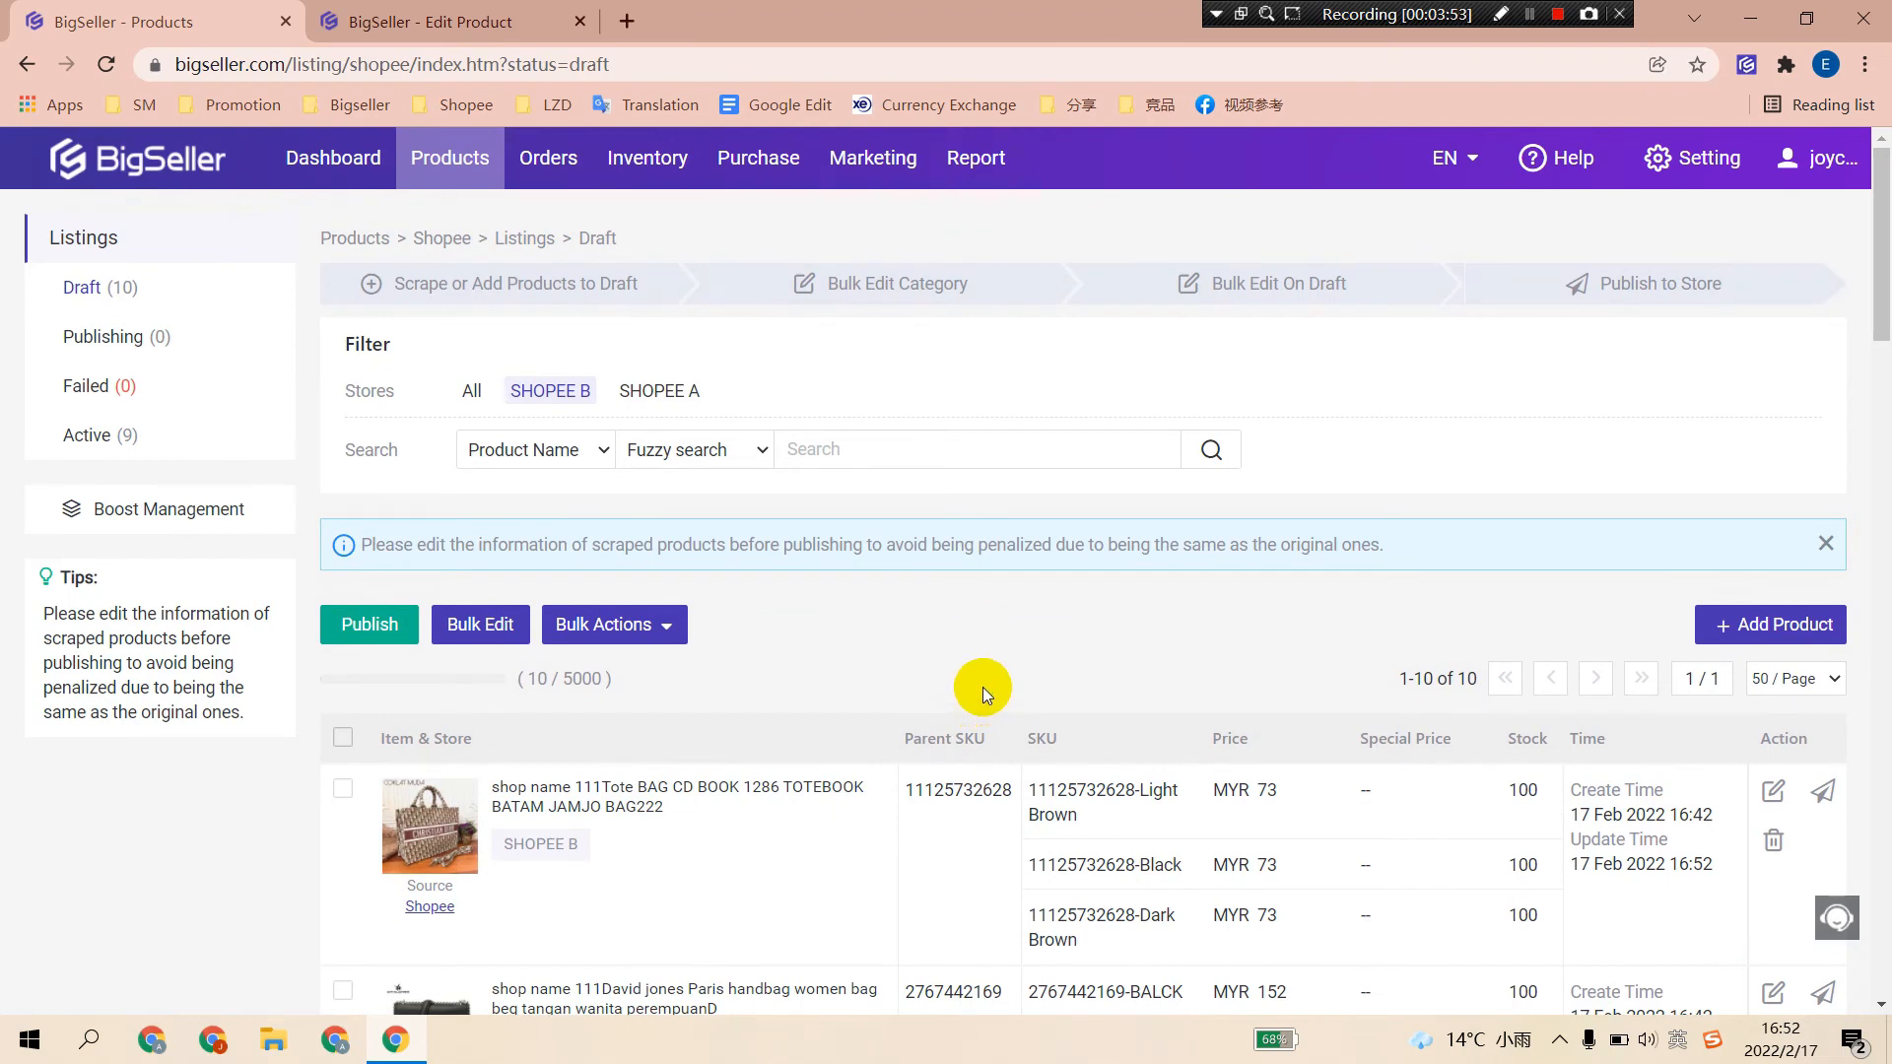
scroll(989, 685, down, 1)
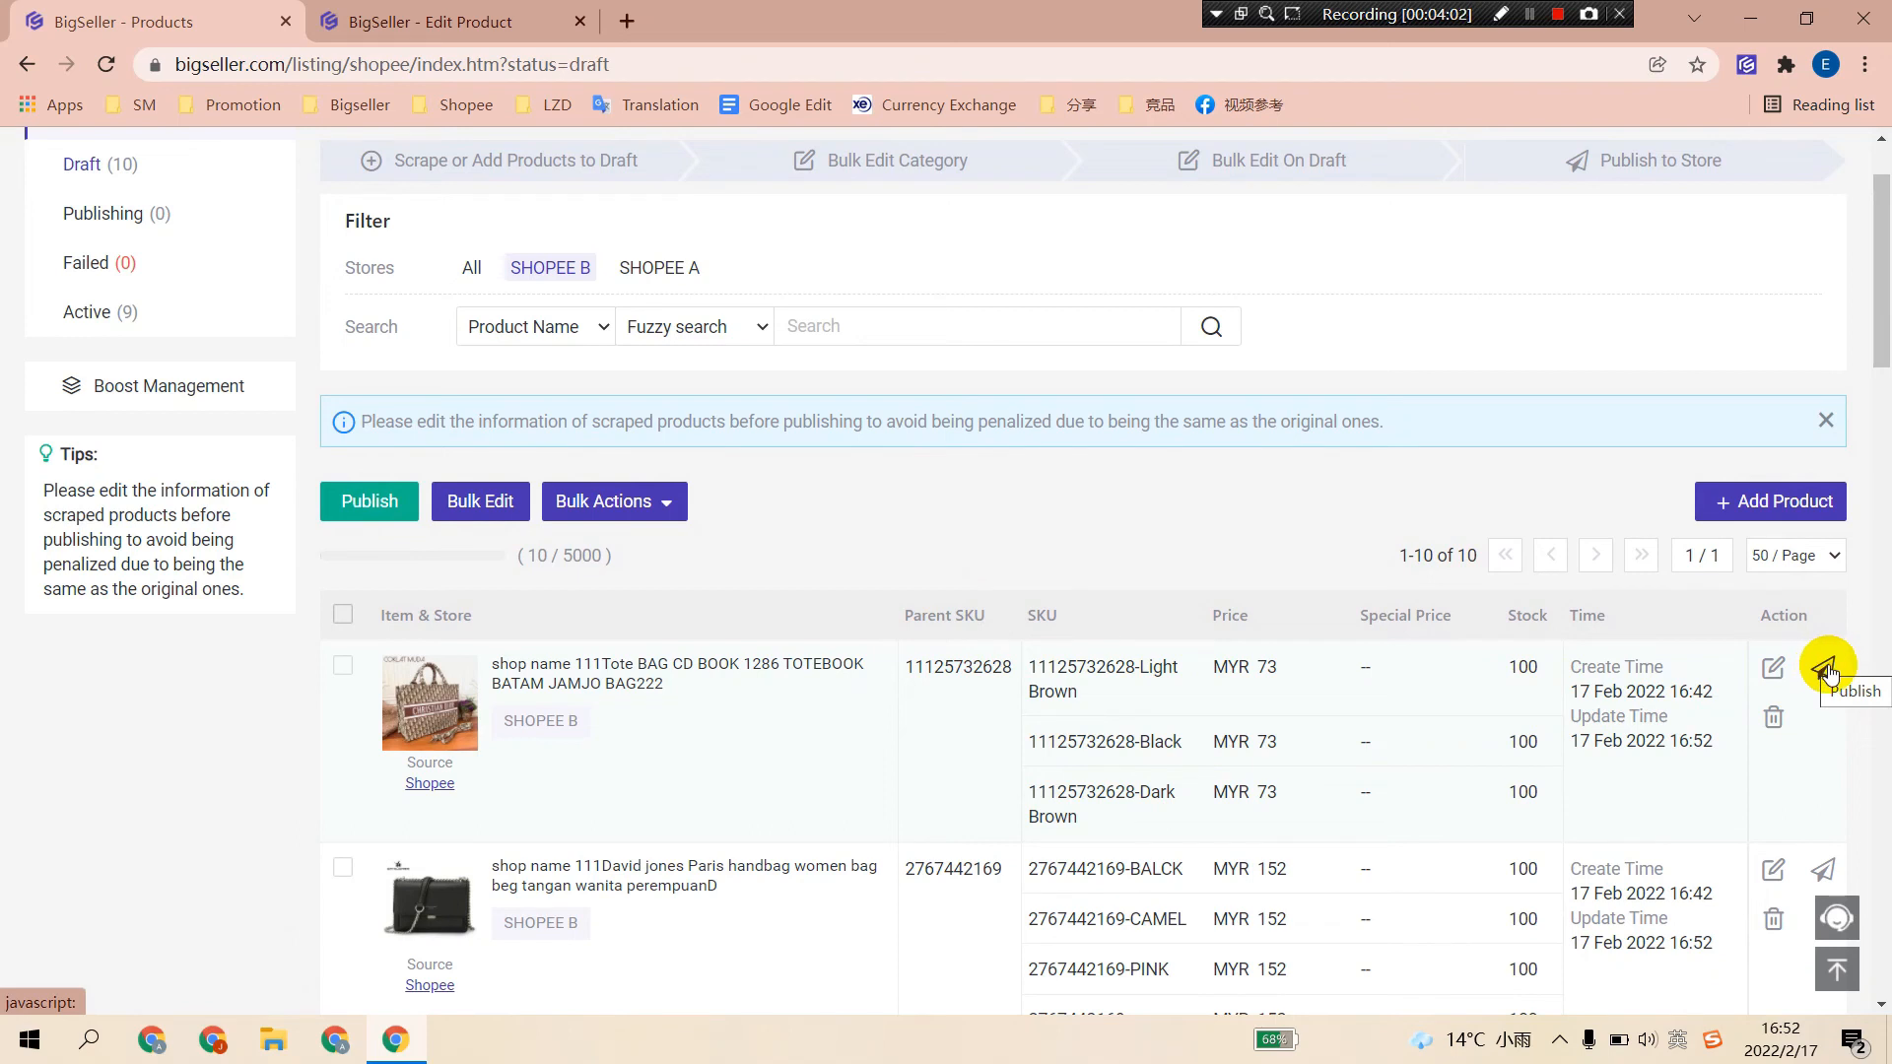
Select the two shop name products and publish them to Shopee.
click(343, 666)
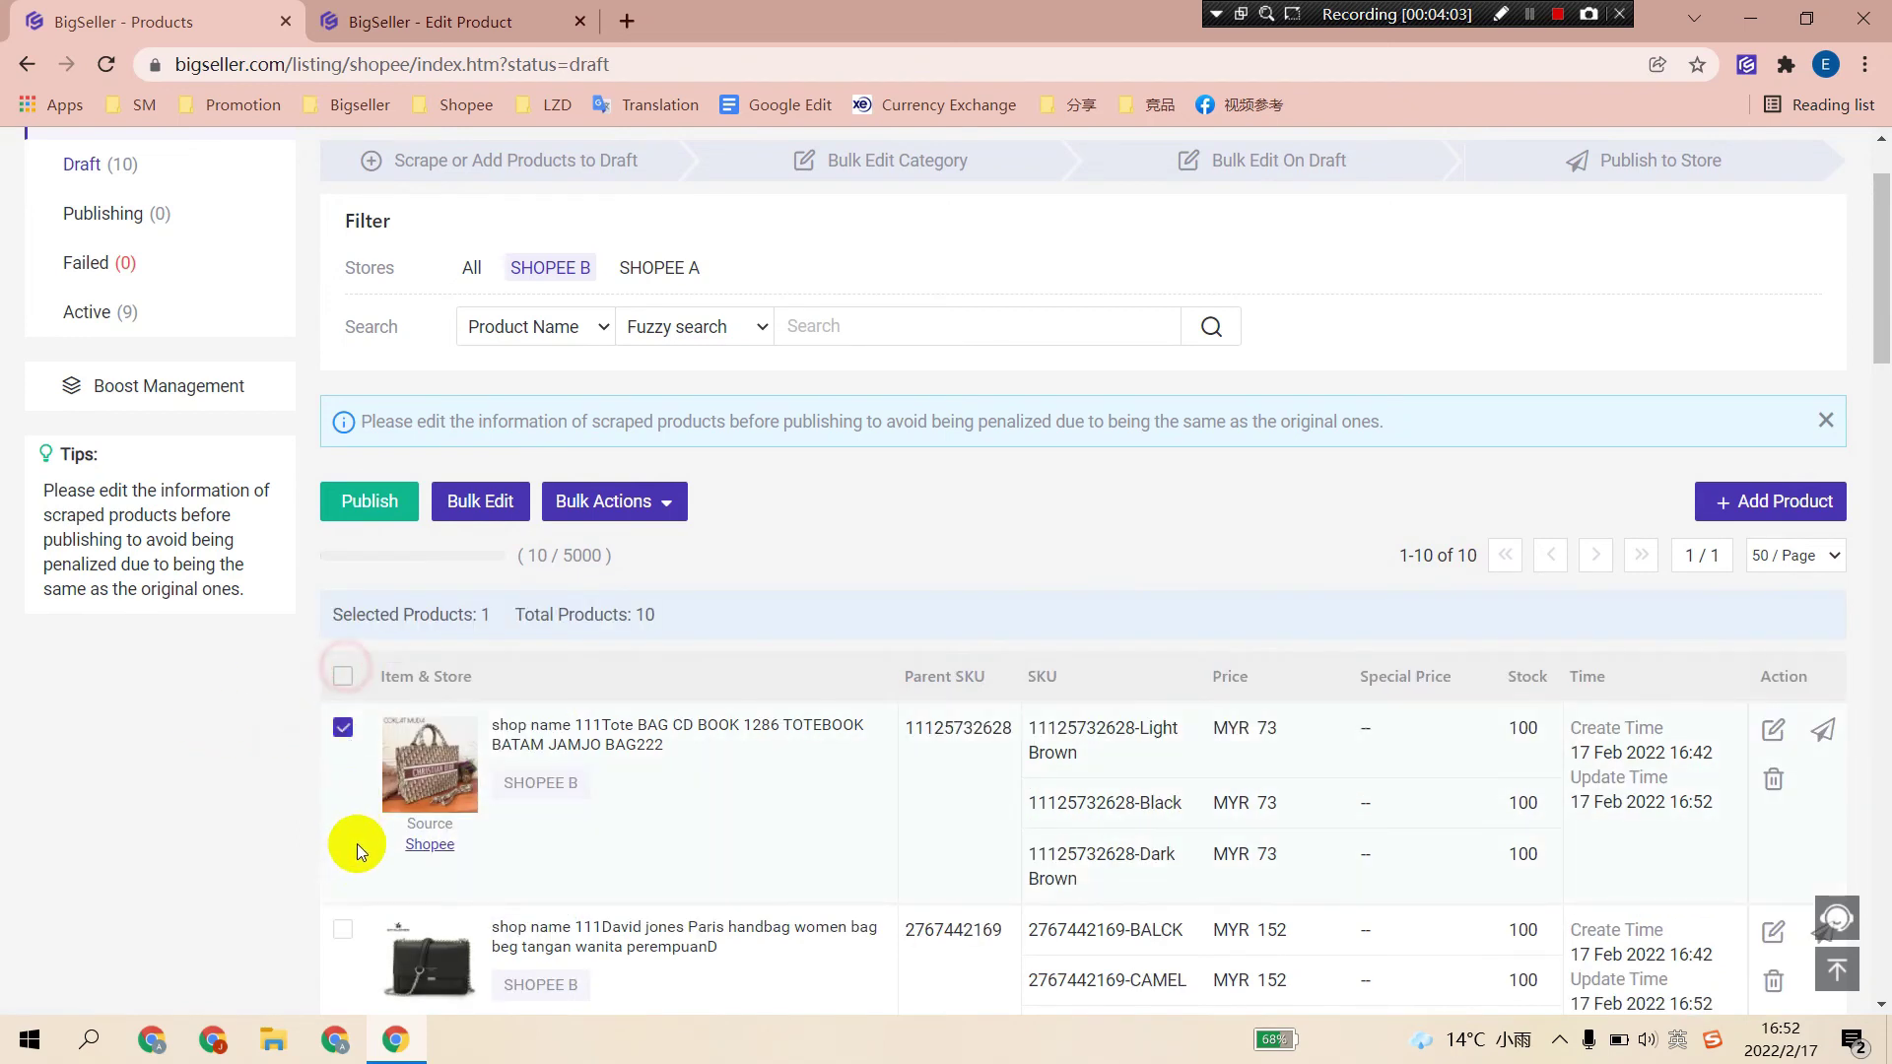
click(343, 930)
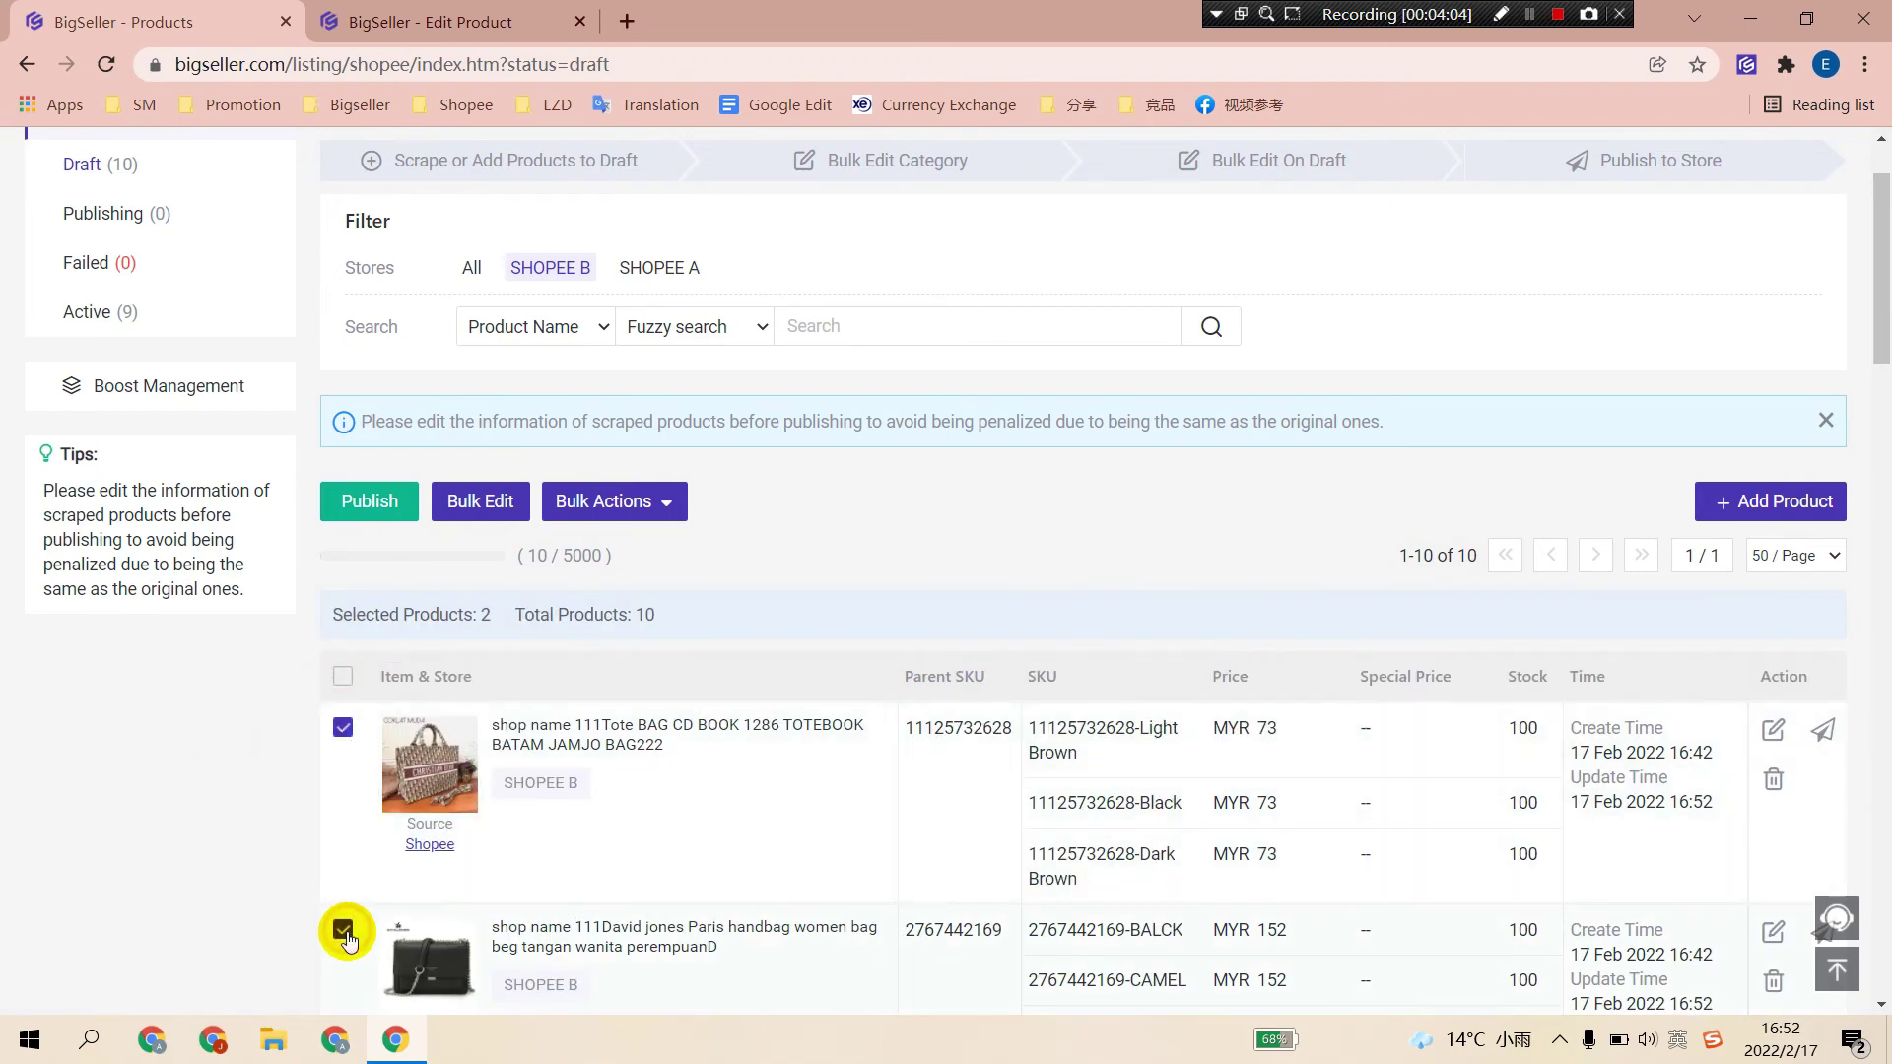
click(367, 502)
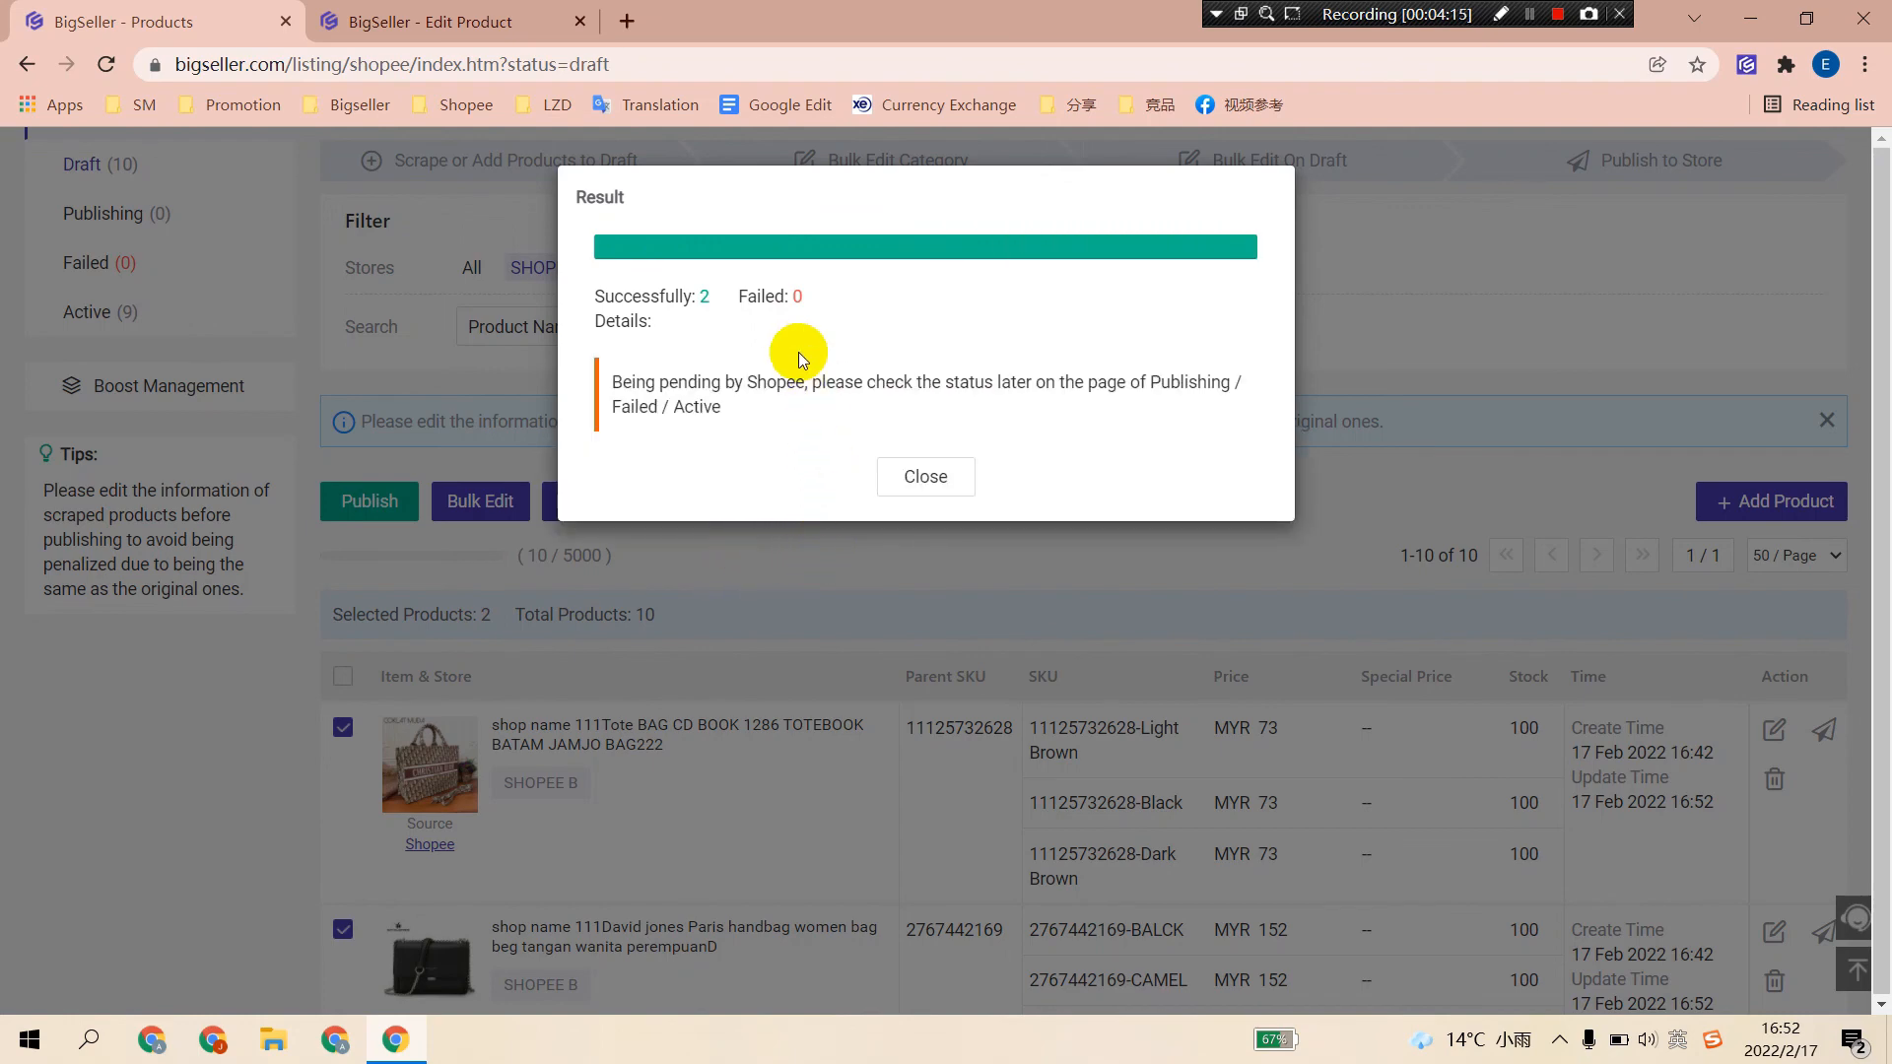
Review the pending message and close the publish result (2 succeeded, 0 failed).
drag(798, 388, 606, 373)
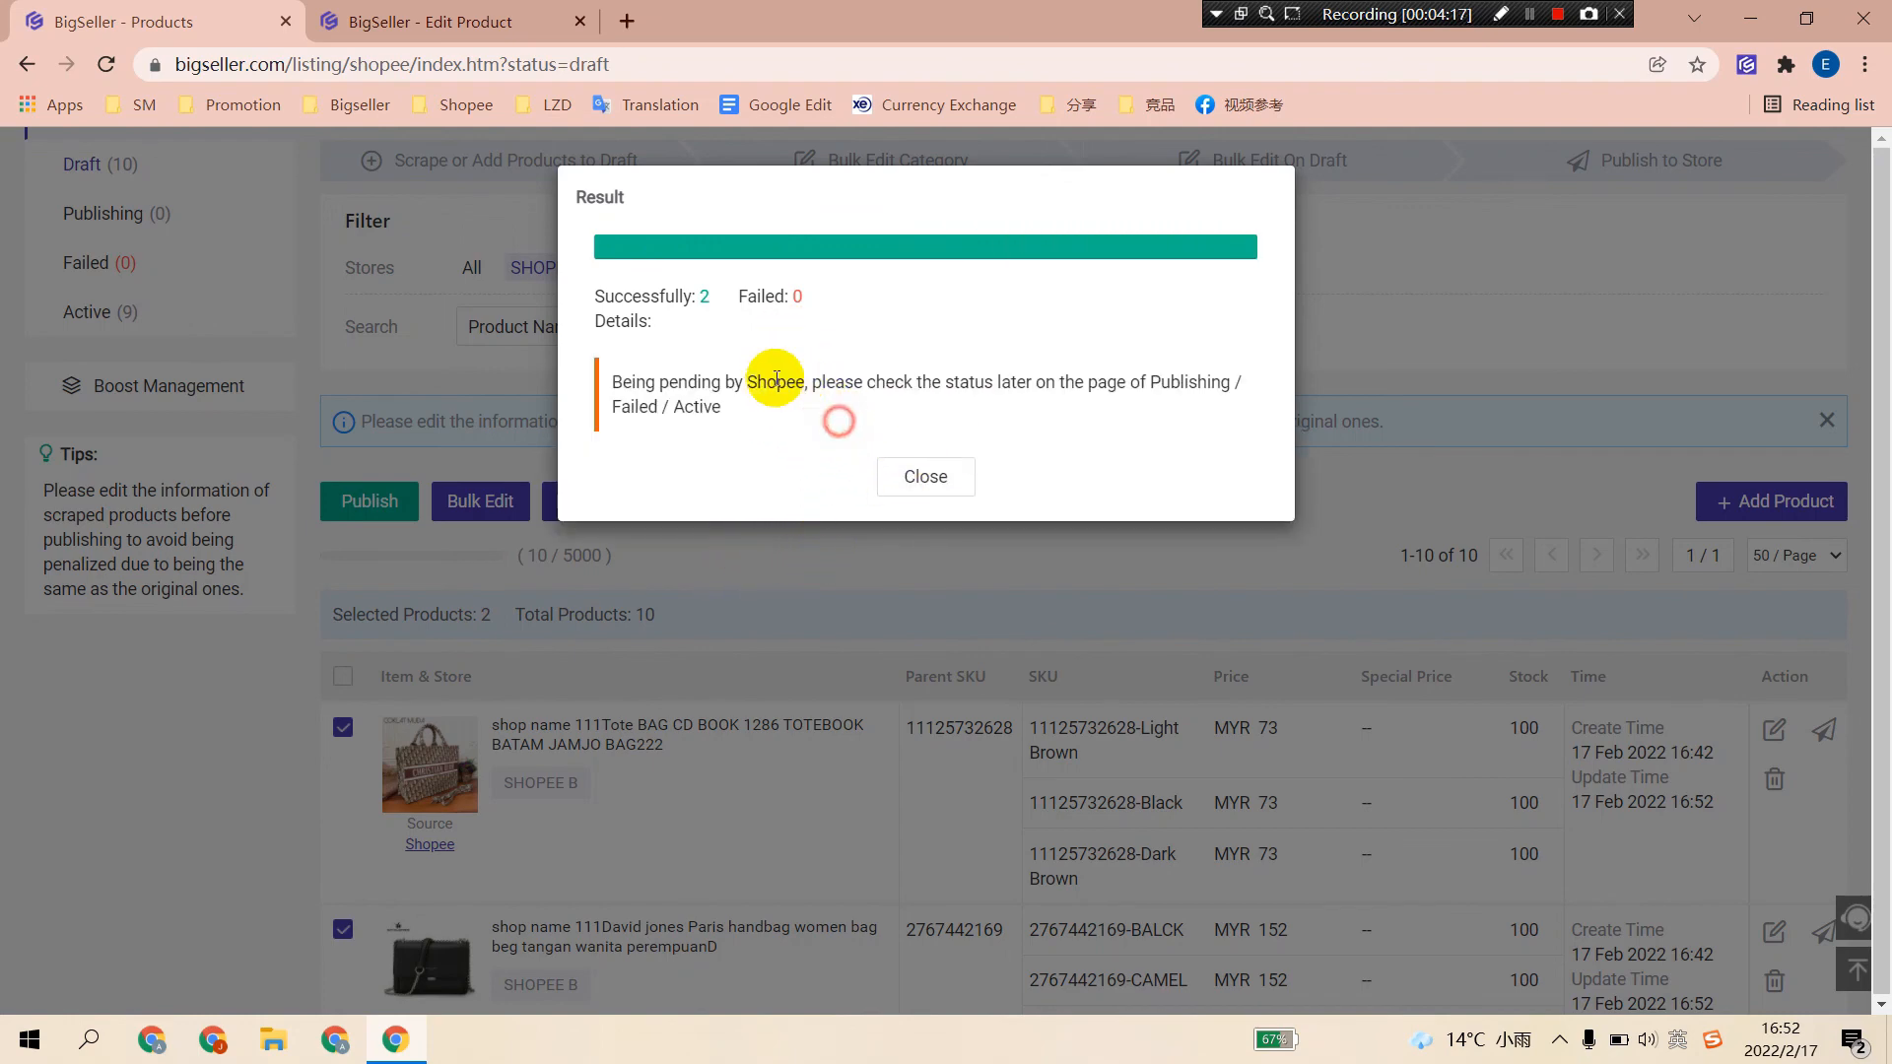
click(829, 414)
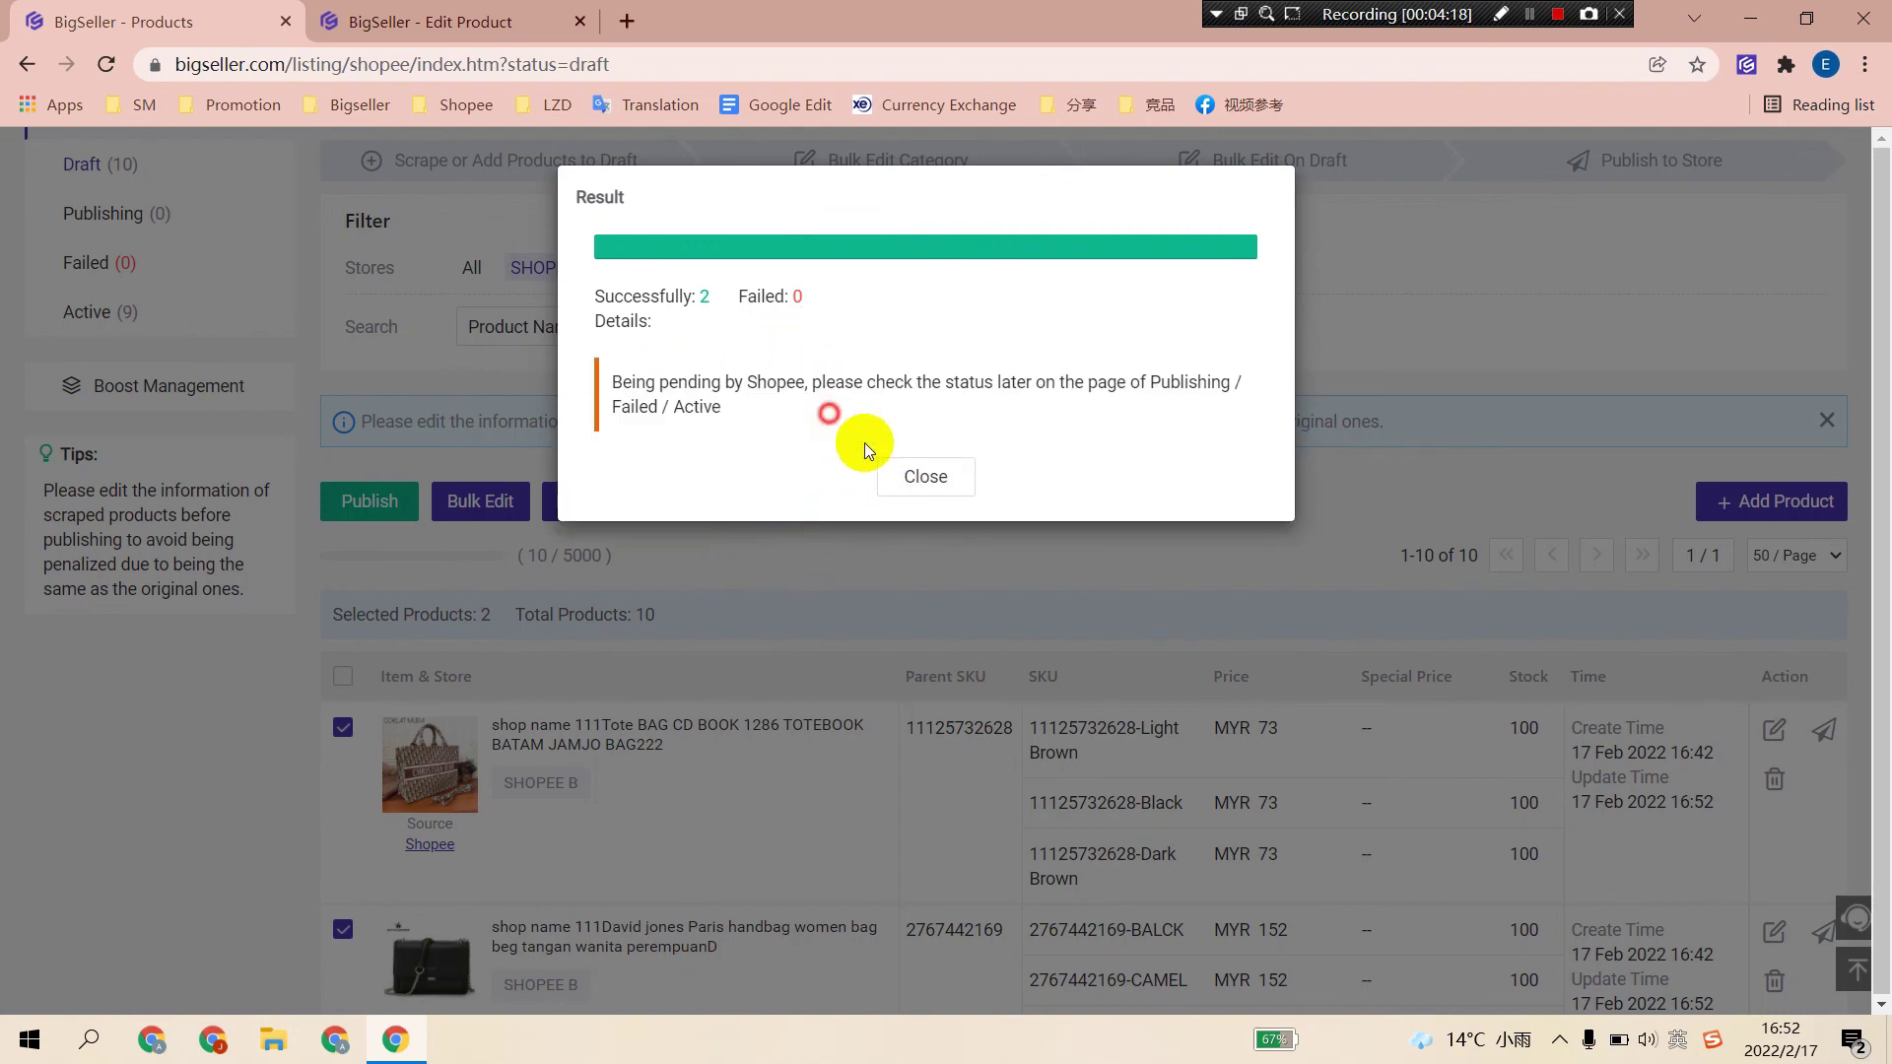
click(925, 476)
scroll(953, 515, down, 3)
scroll(952, 533, up, 5)
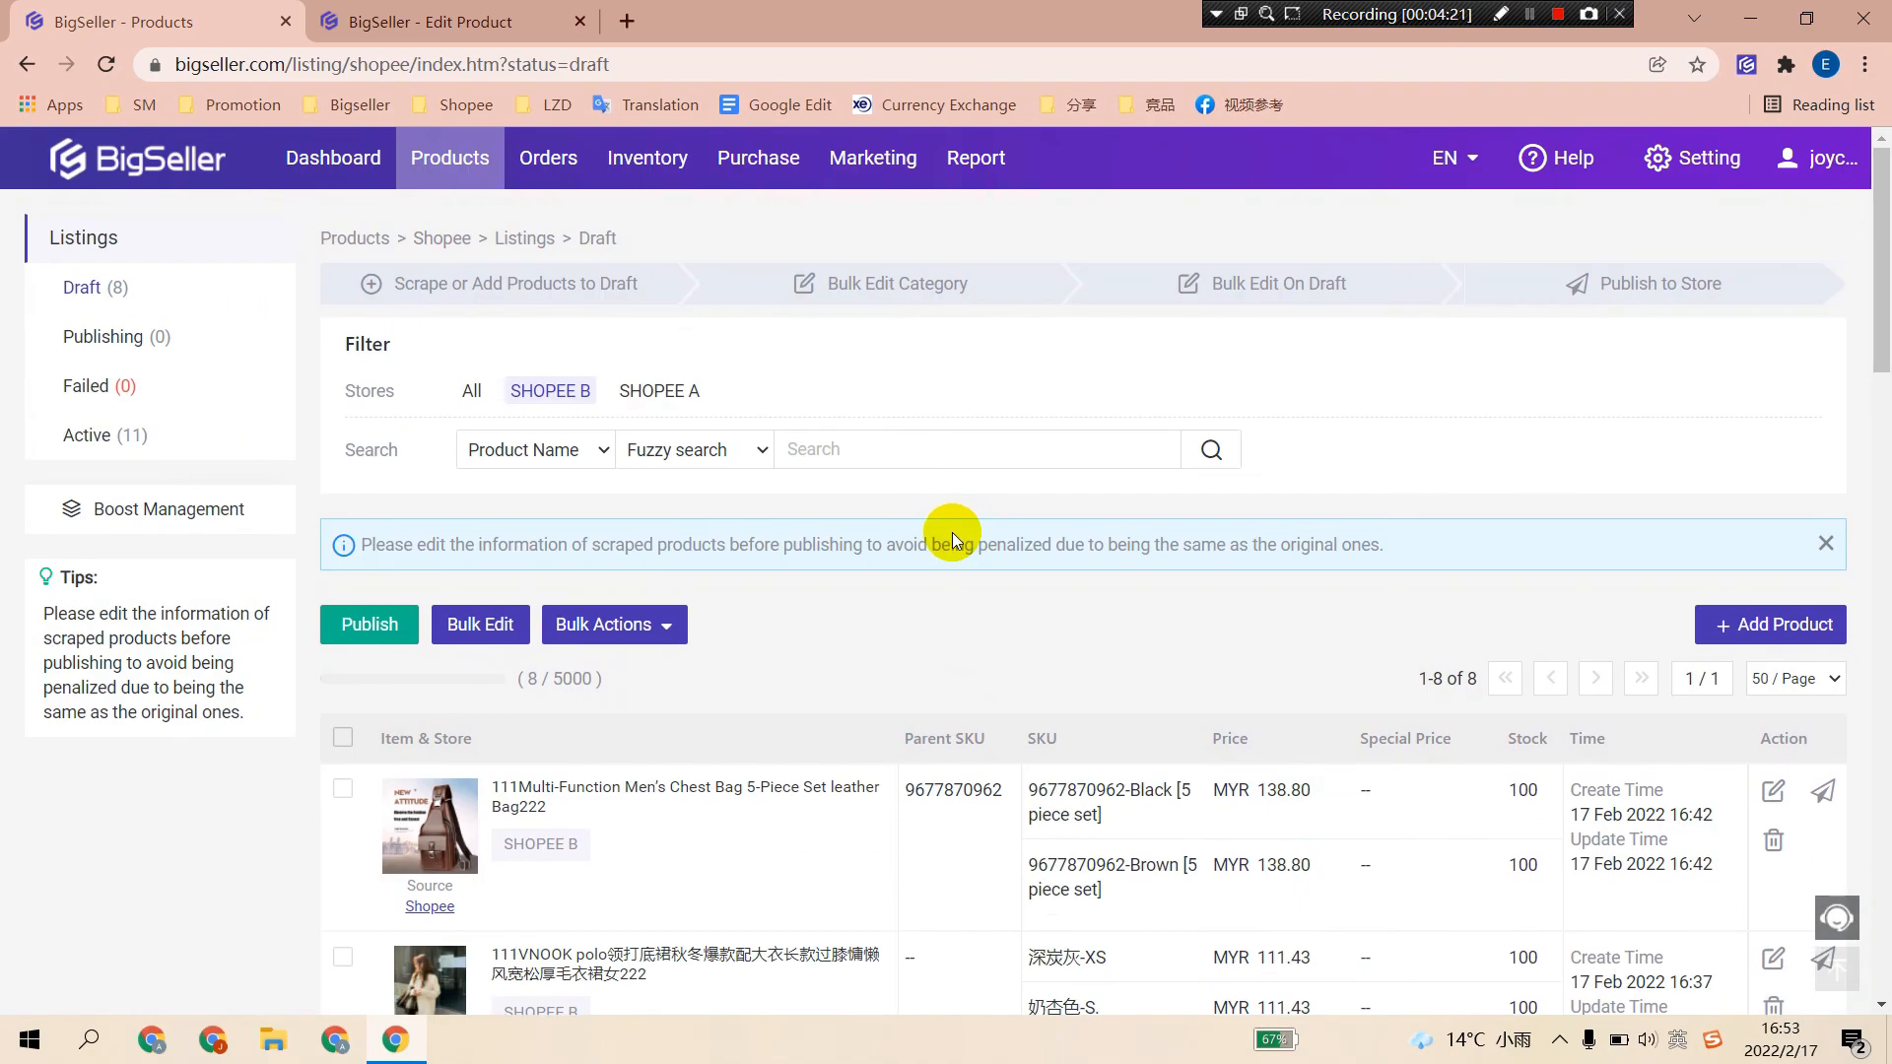
Show the Active listings with both shop name bags live at MYR 73 and MYR 152.
click(101, 435)
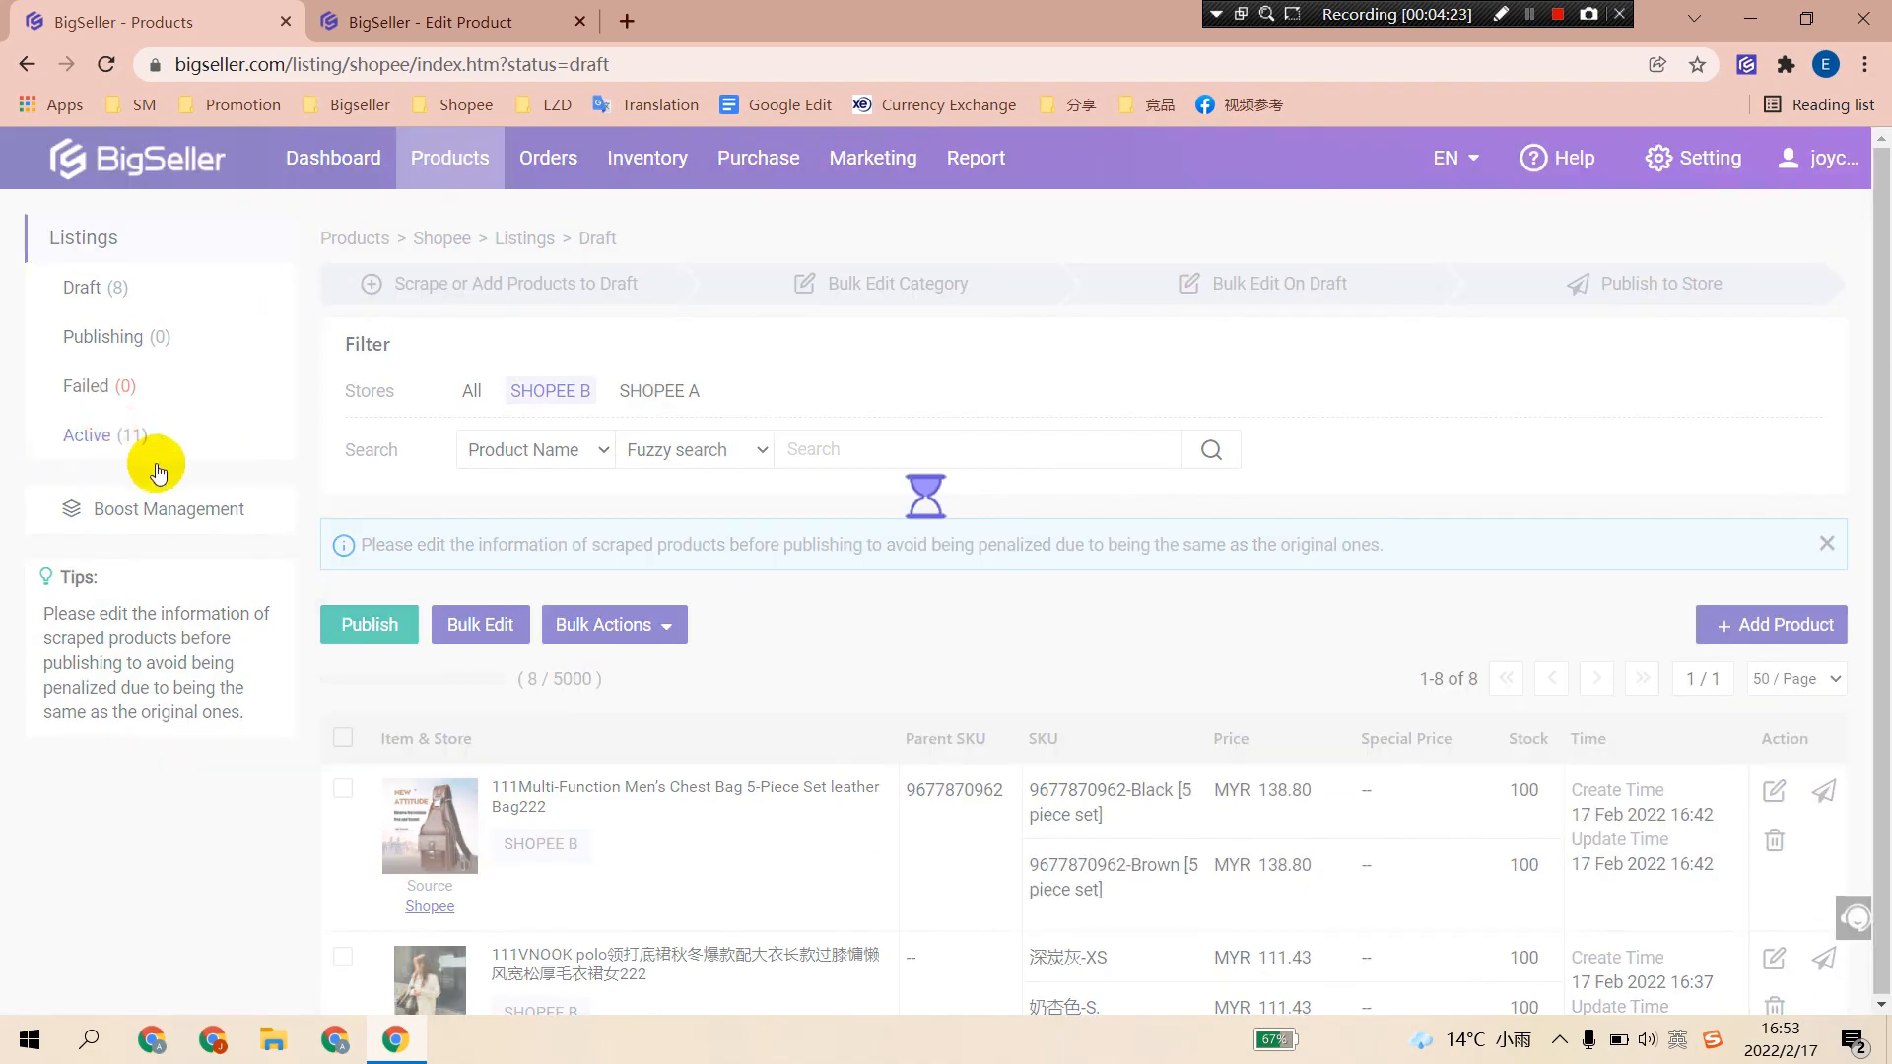
scroll(217, 659, down, 2)
scroll(218, 659, down, 1)
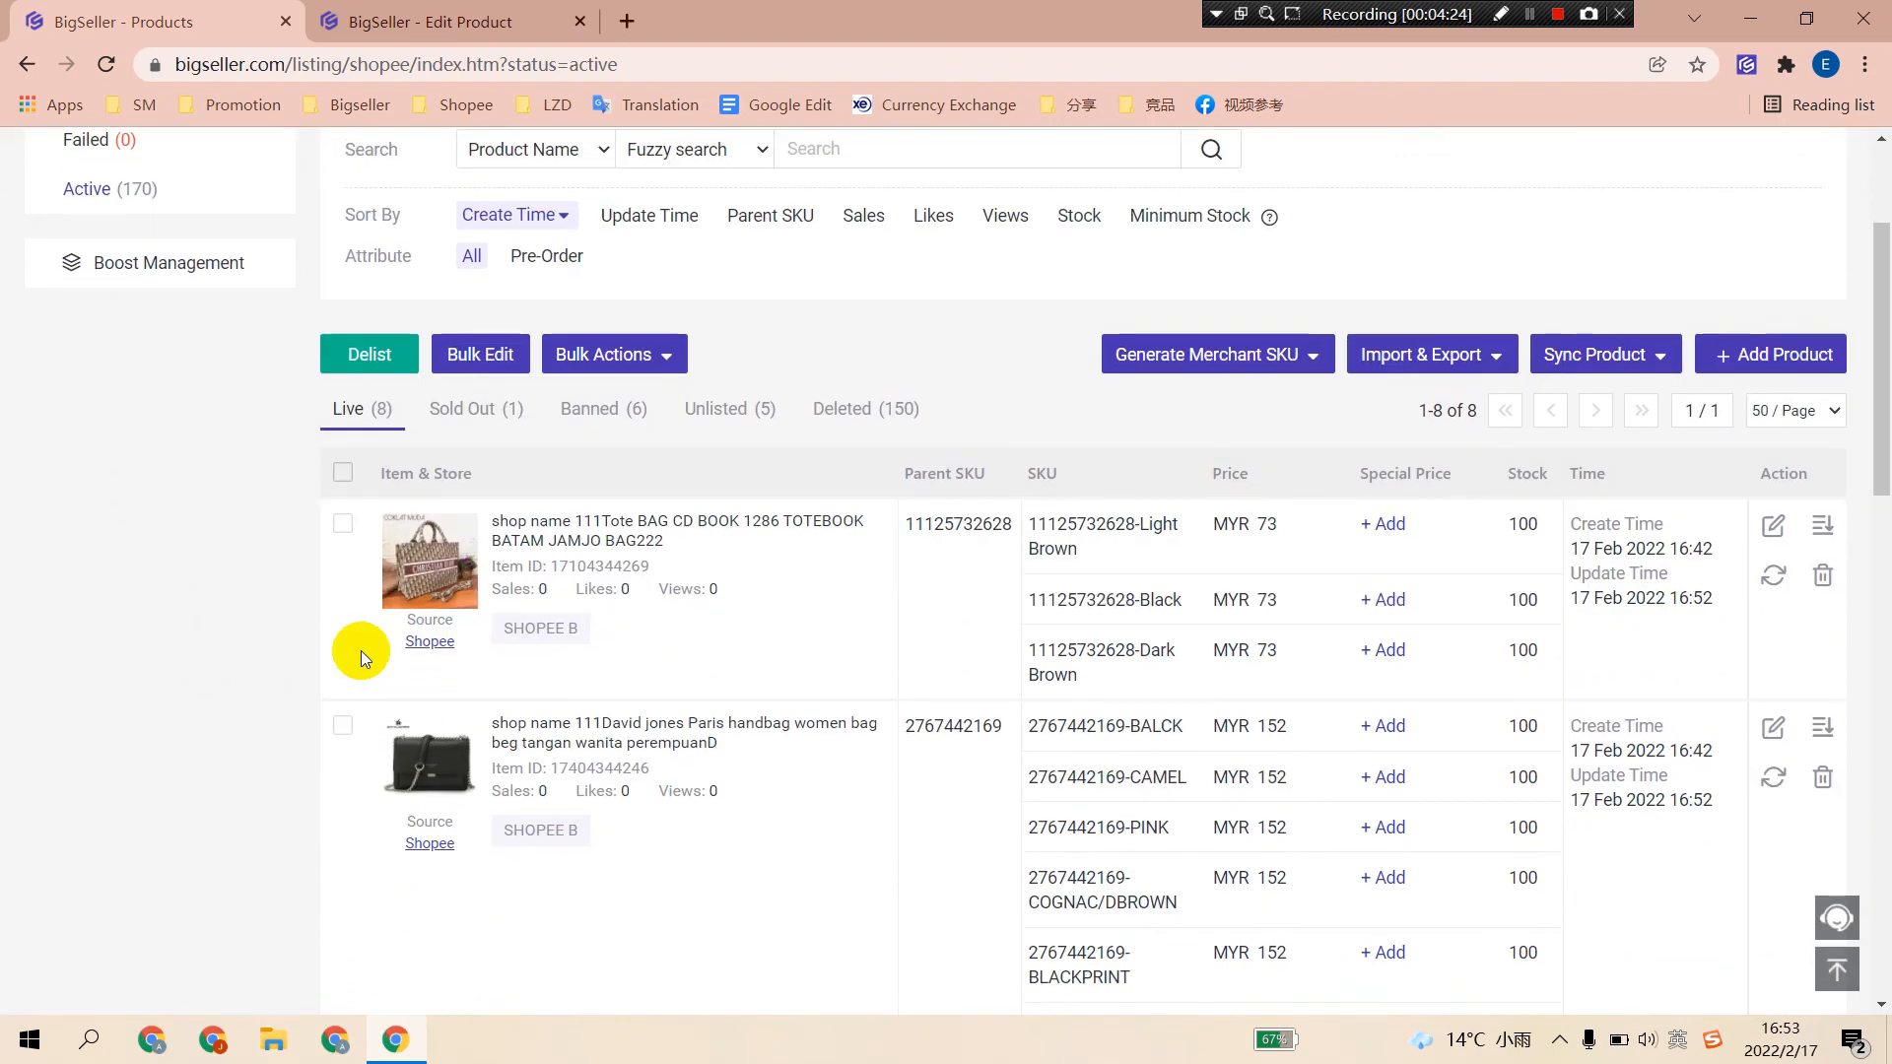